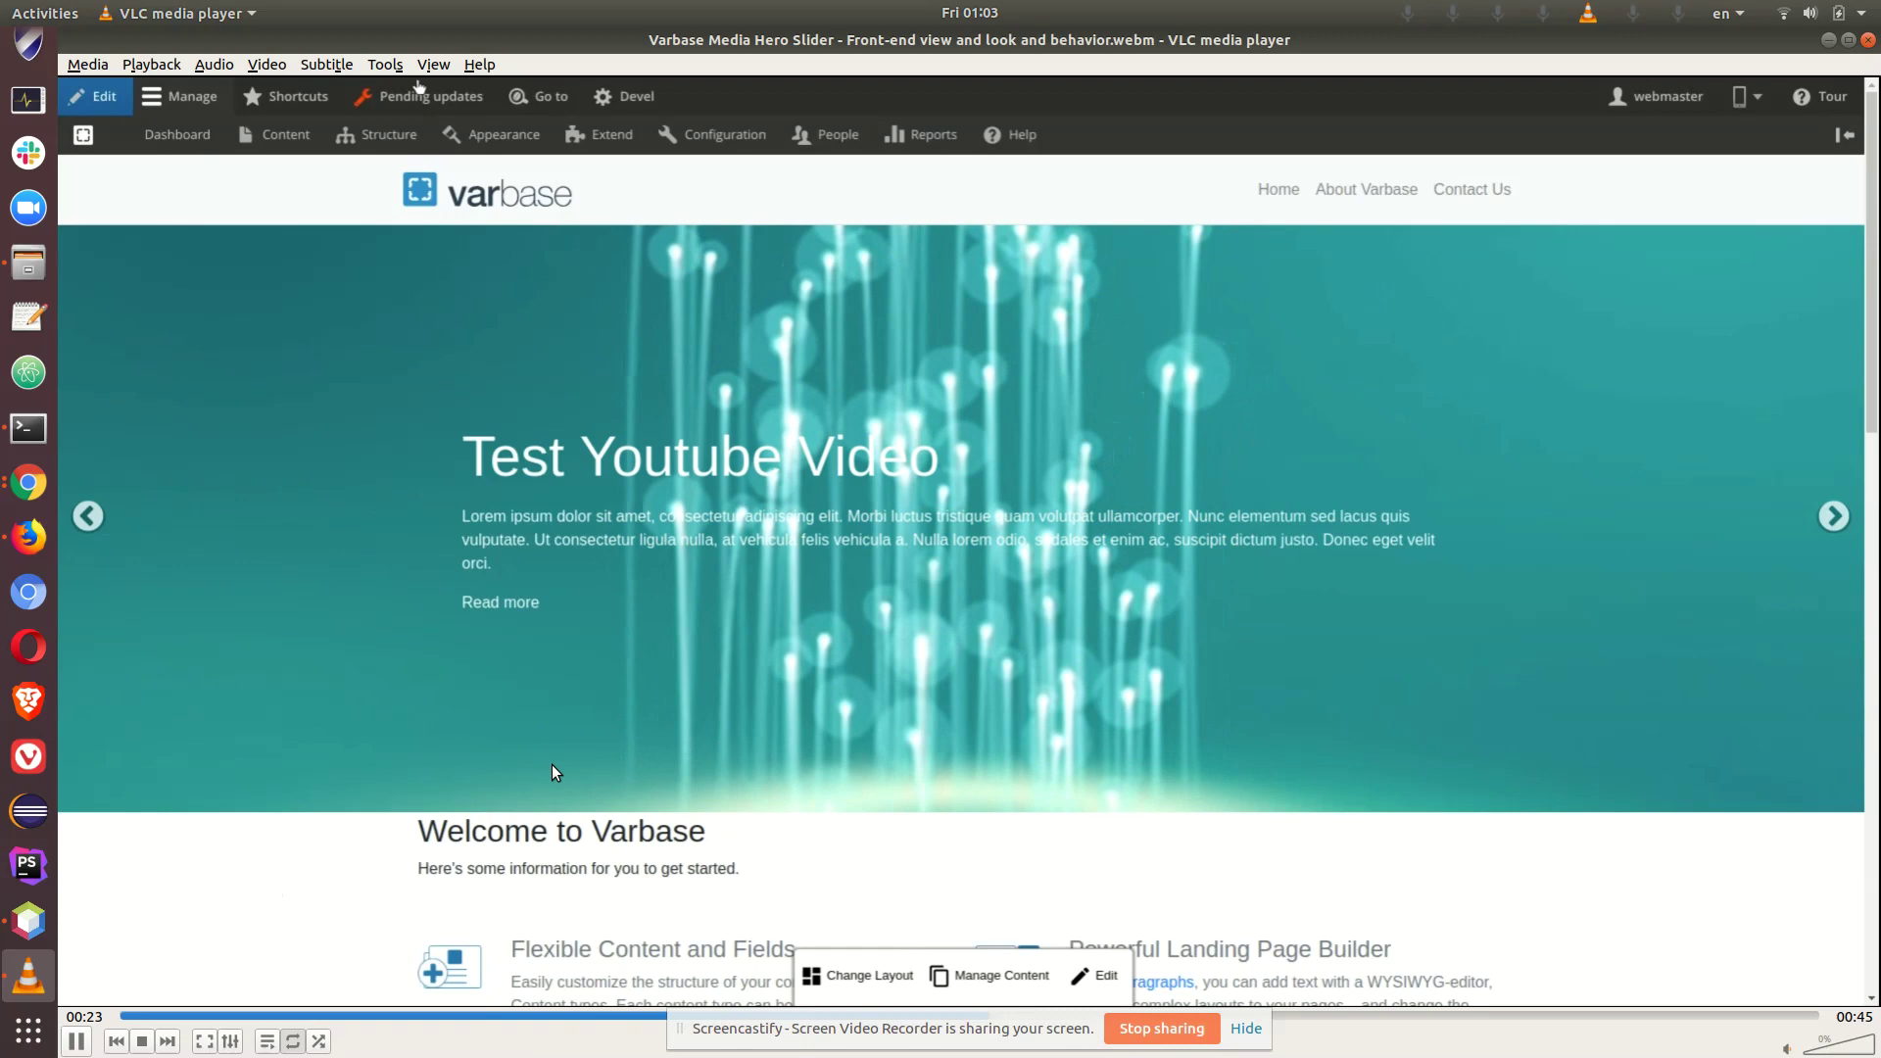
# - Switch from VLC to the Chrome window showing the Media Hero Slider project page
pyautogui.click(28, 482)
pyautogui.click(93, 566)
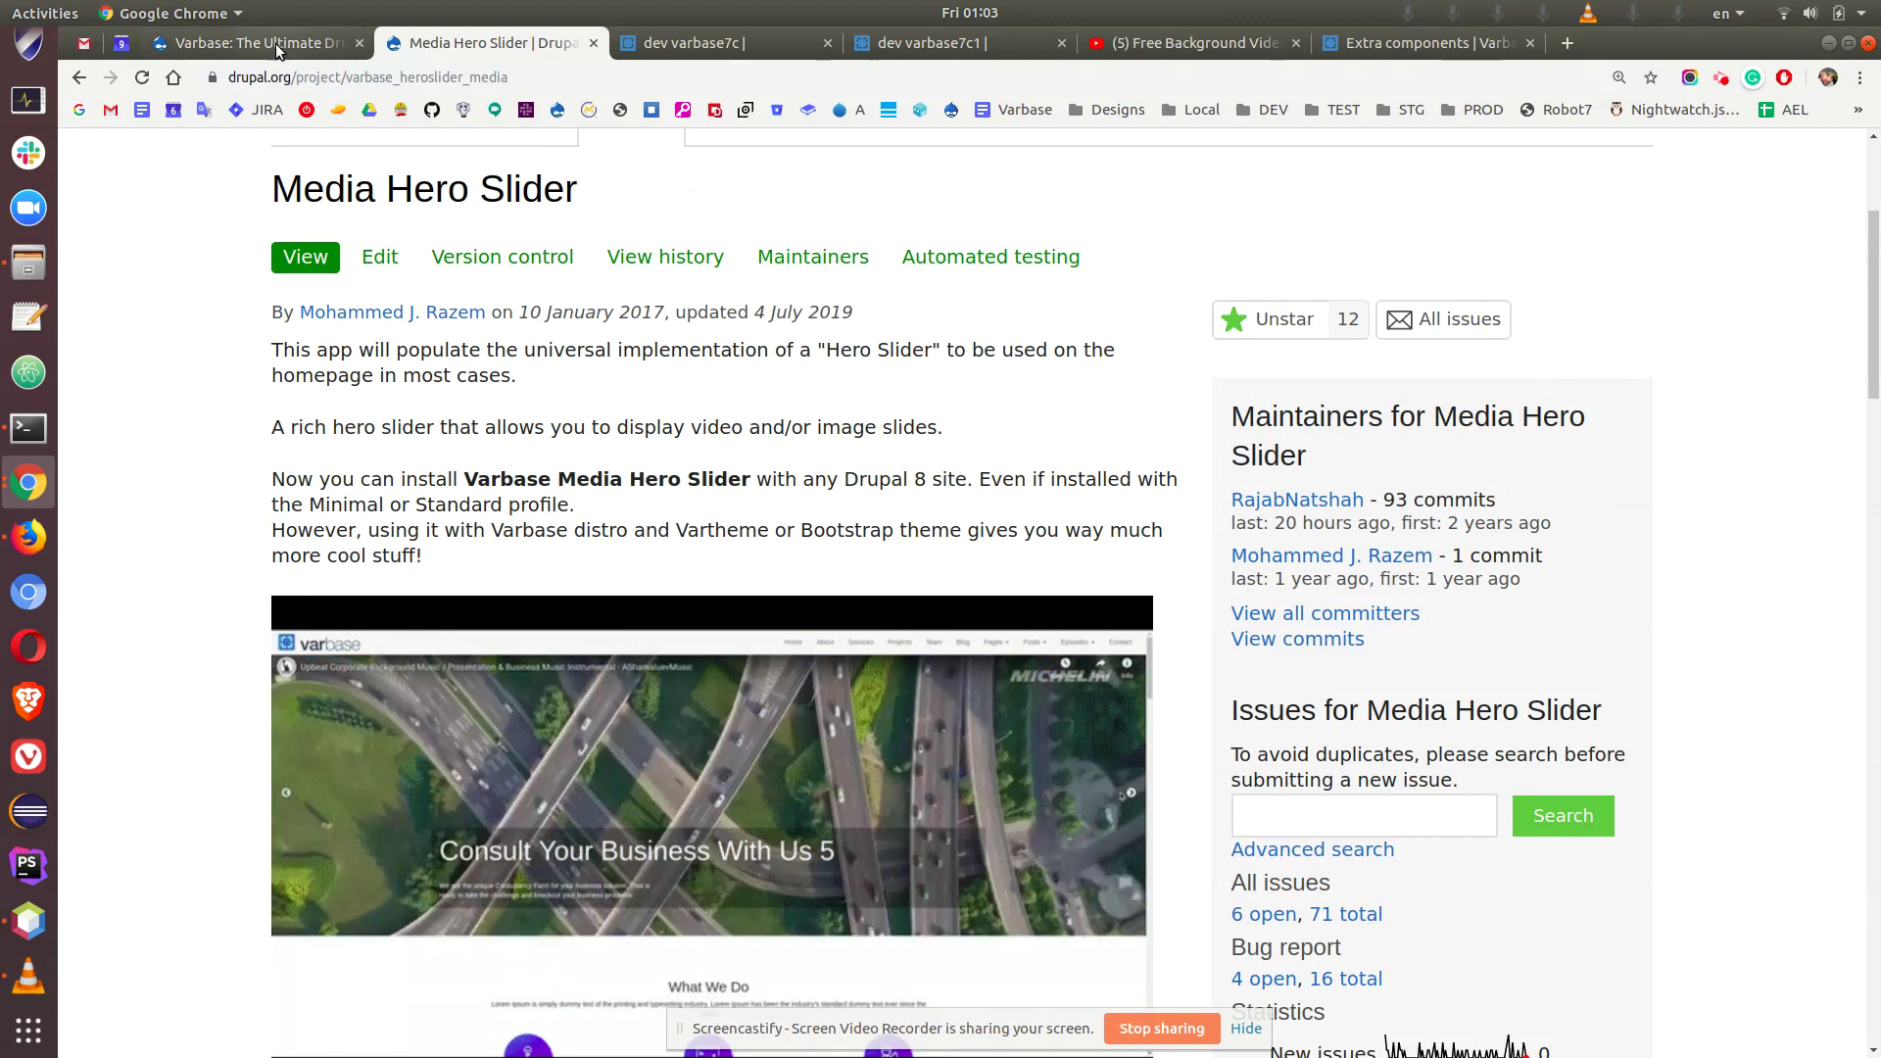
# - Review the Varbase and Media Hero Slider project pages, then go to the local Varbase home page
pyautogui.click(275, 43)
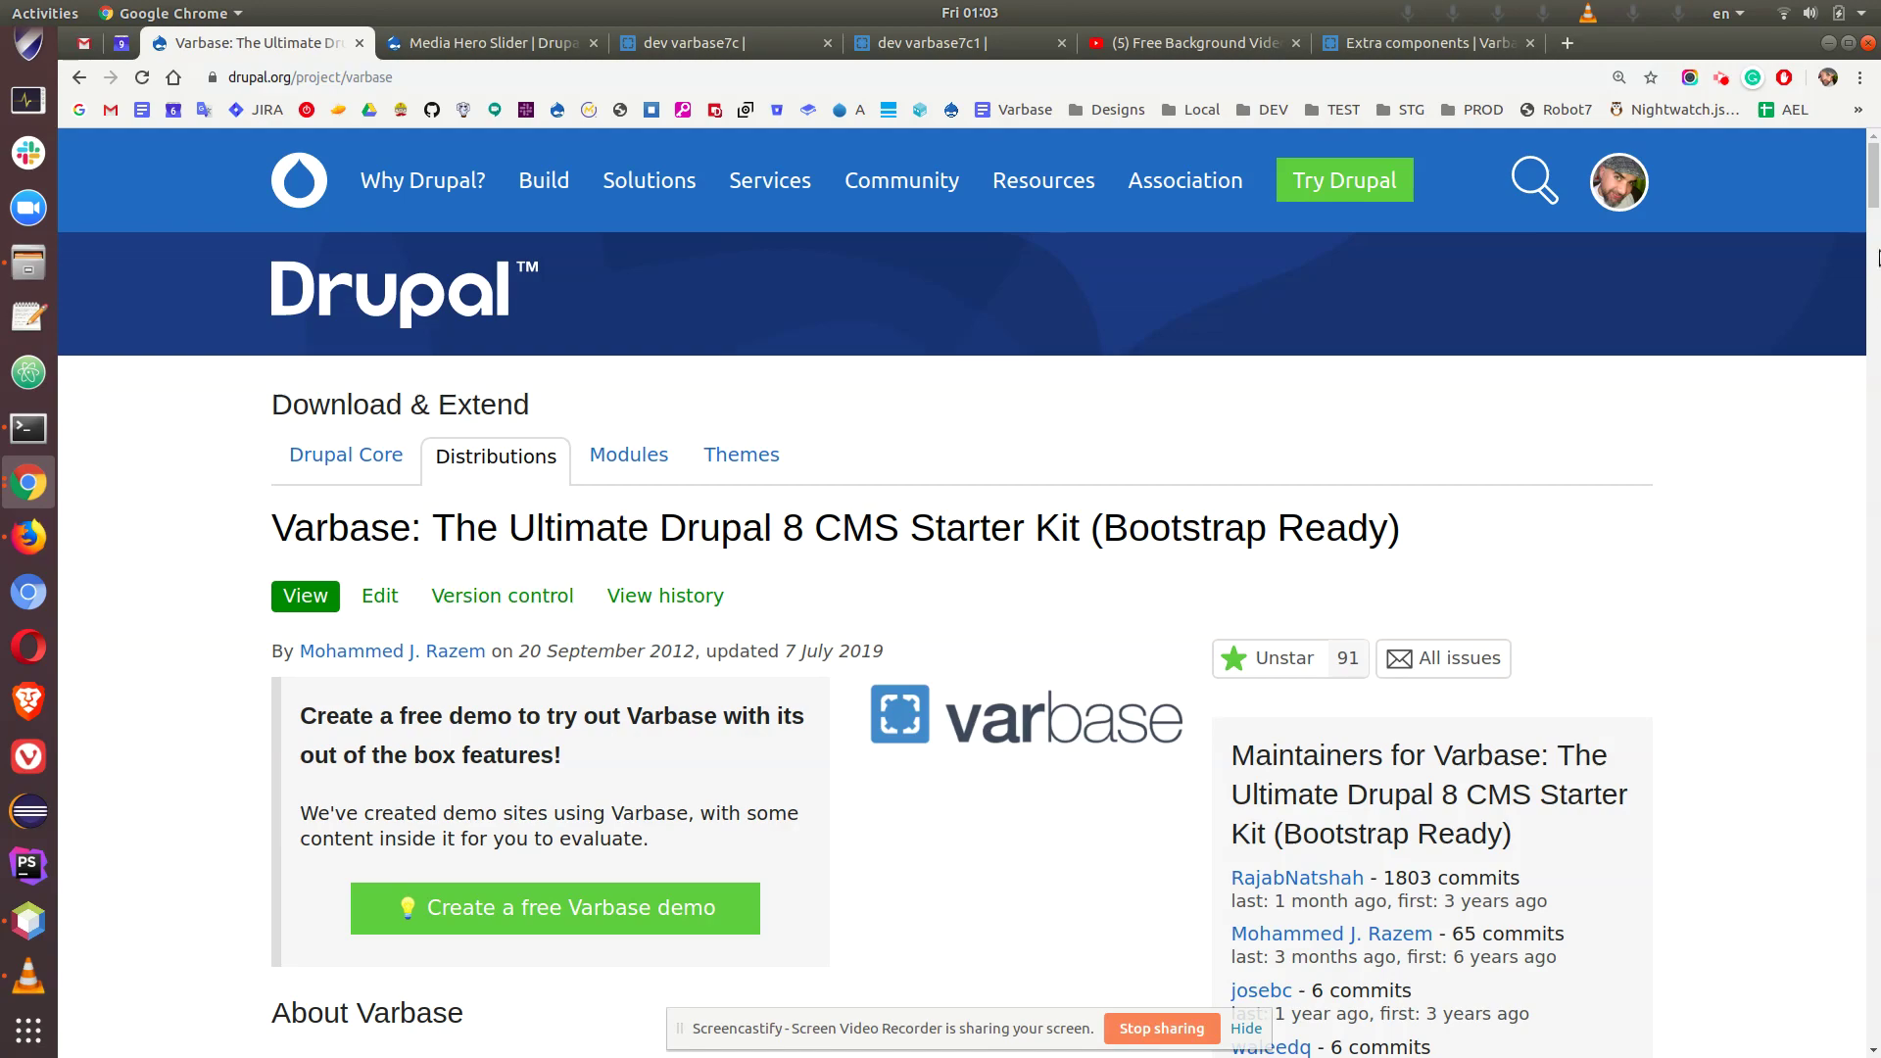
pyautogui.moveTo(1873, 191); pyautogui.dragTo(1874, 327)
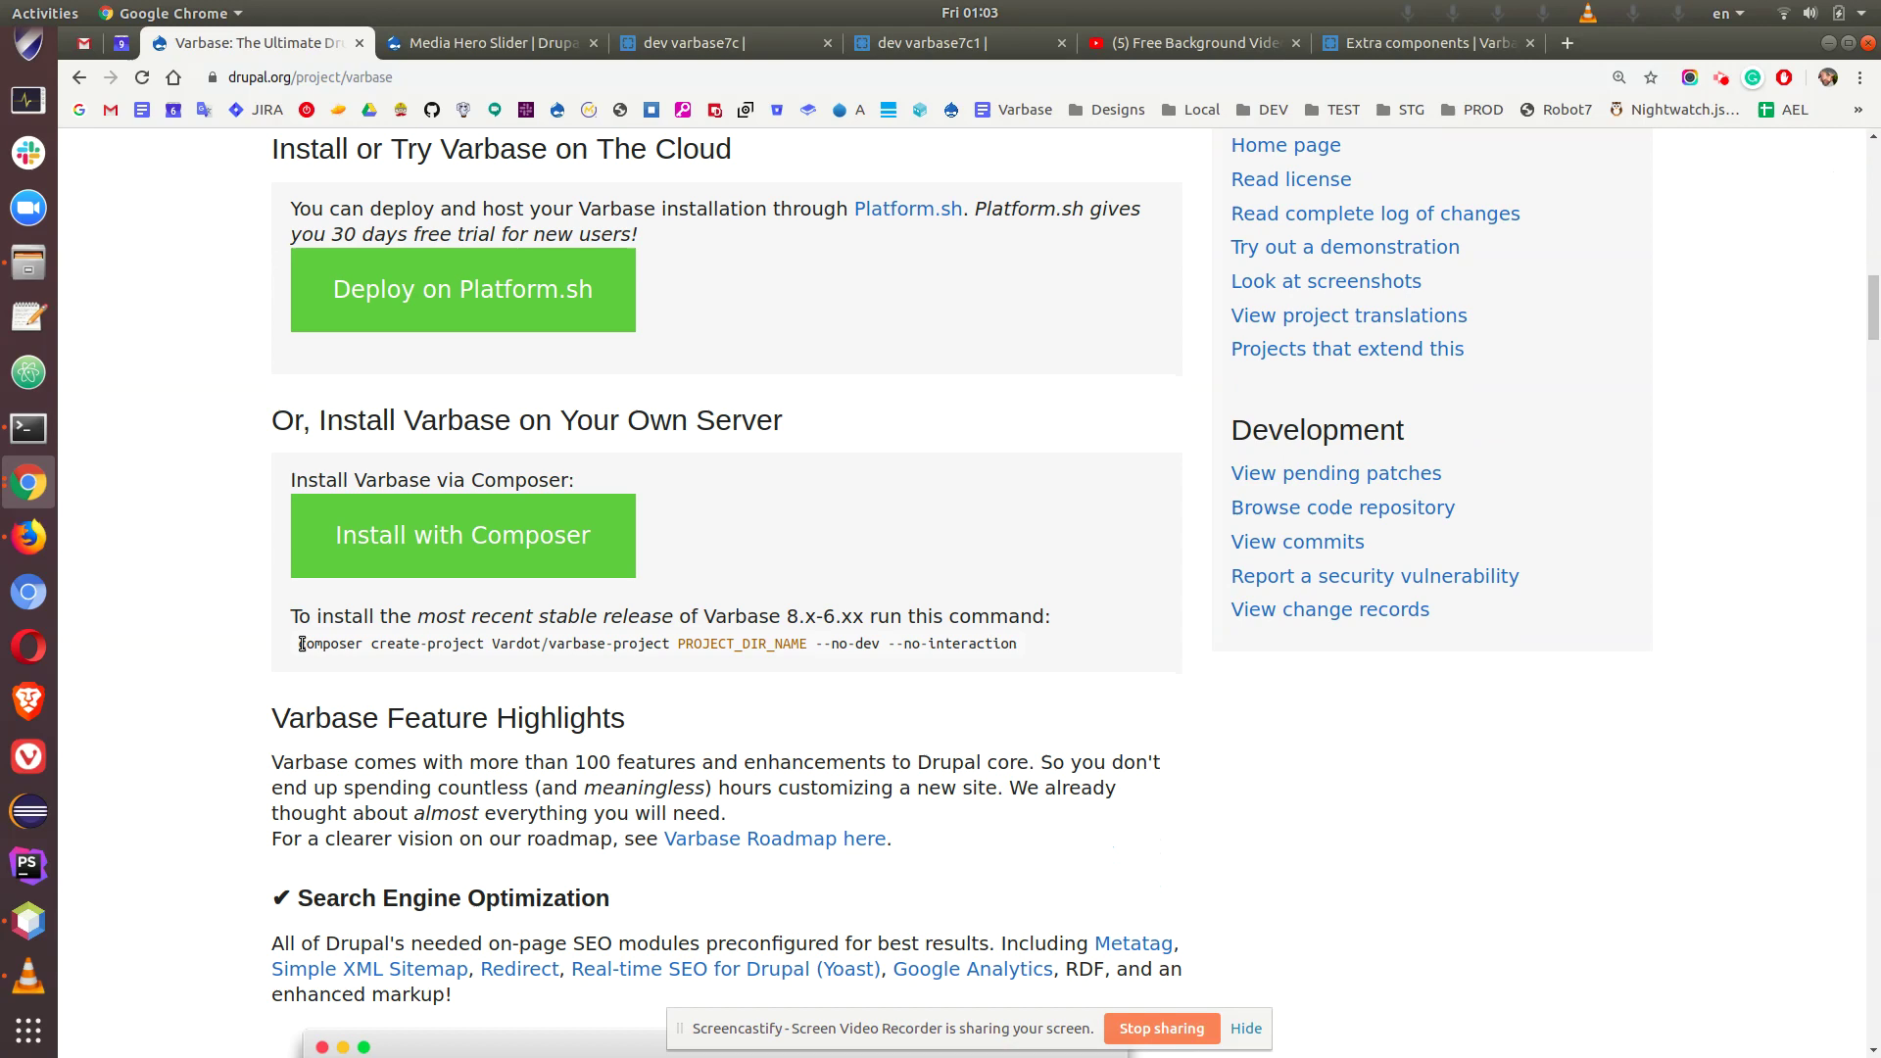
pyautogui.moveTo(299, 642); pyautogui.dragTo(1027, 650)
pyautogui.click(719, 727)
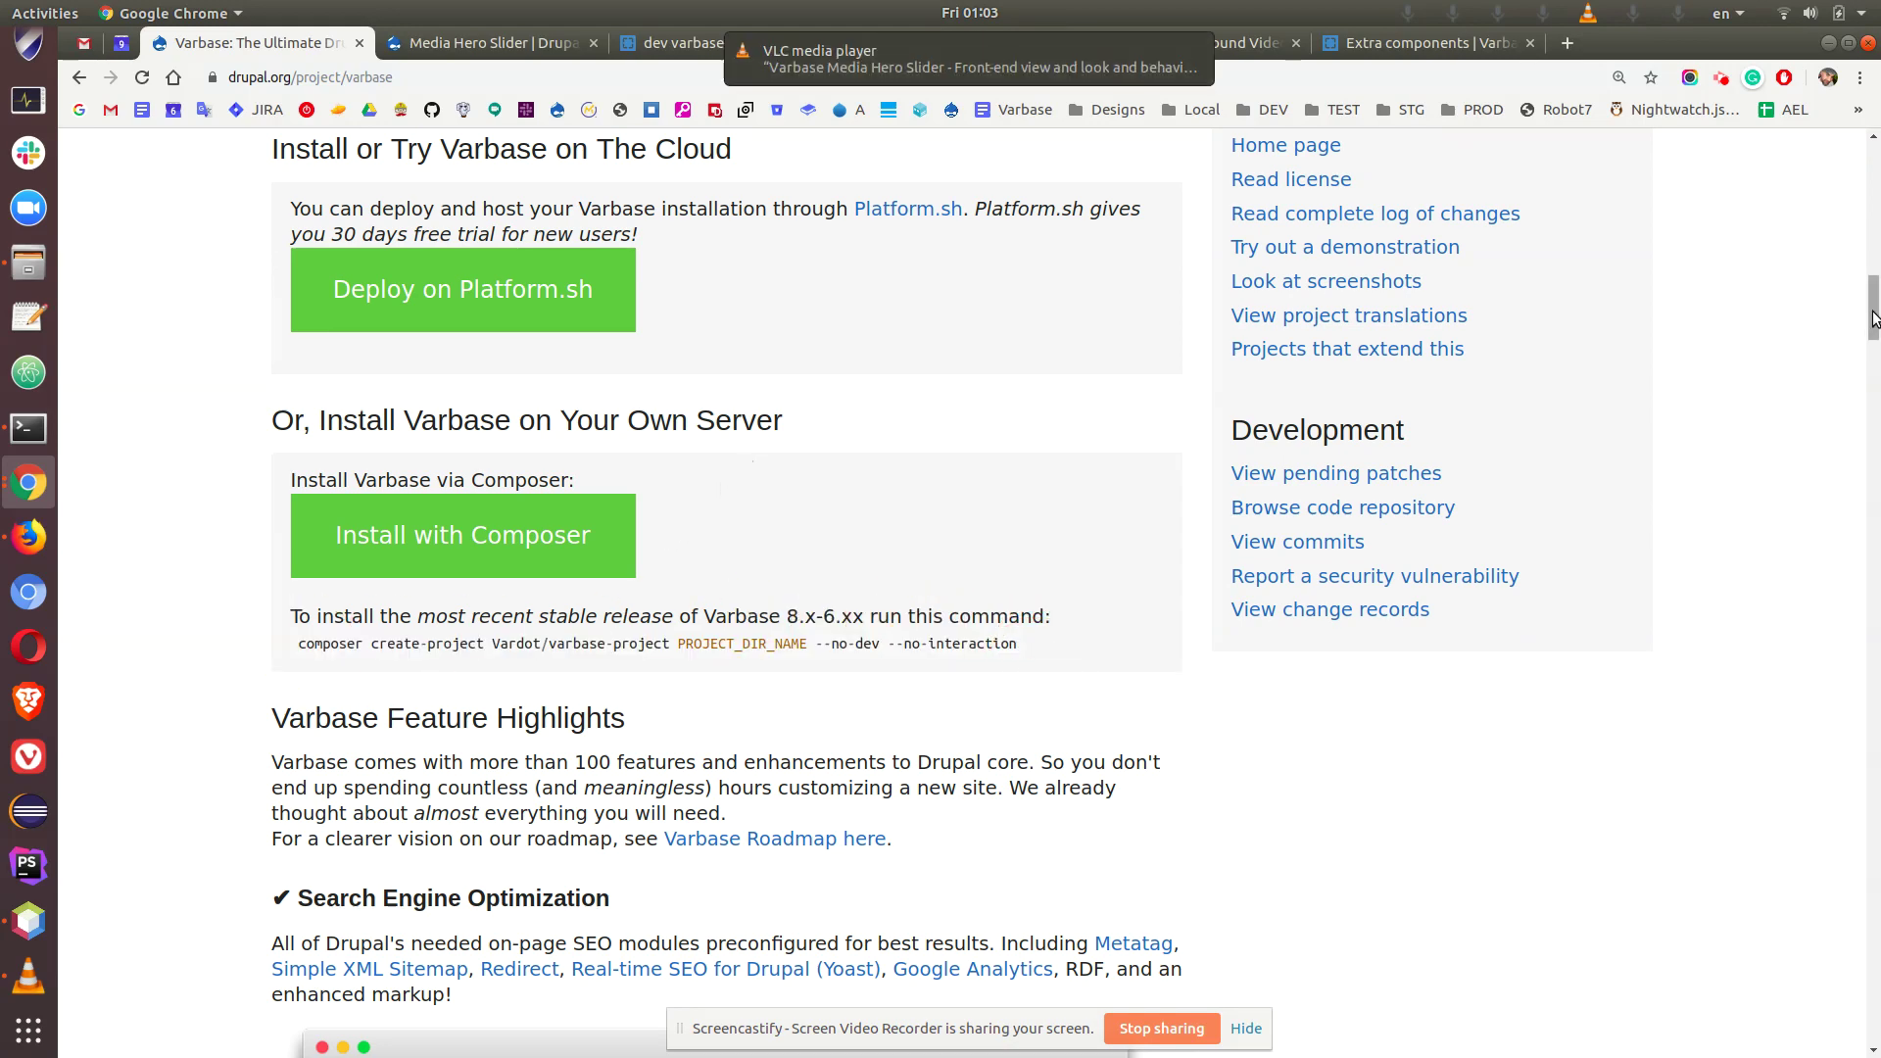
pyautogui.scroll(10, 1843, 359)
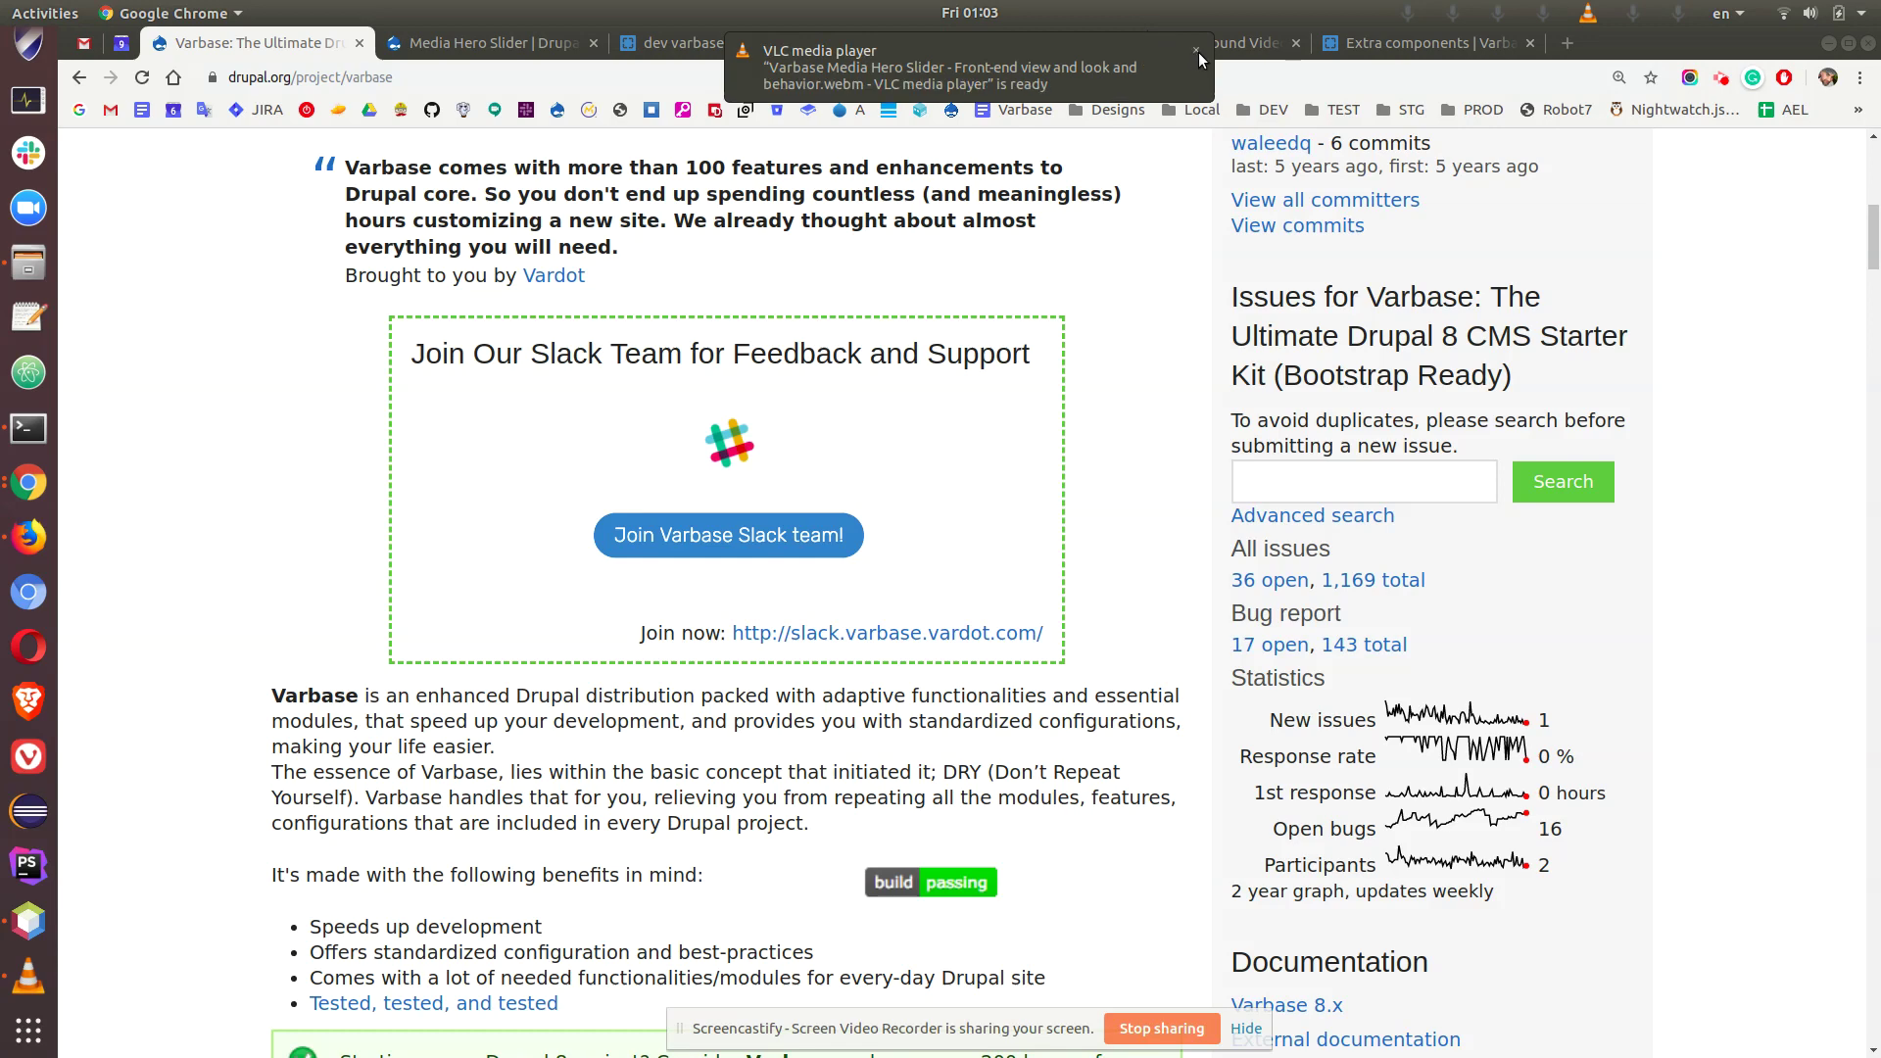
pyautogui.click(1196, 51)
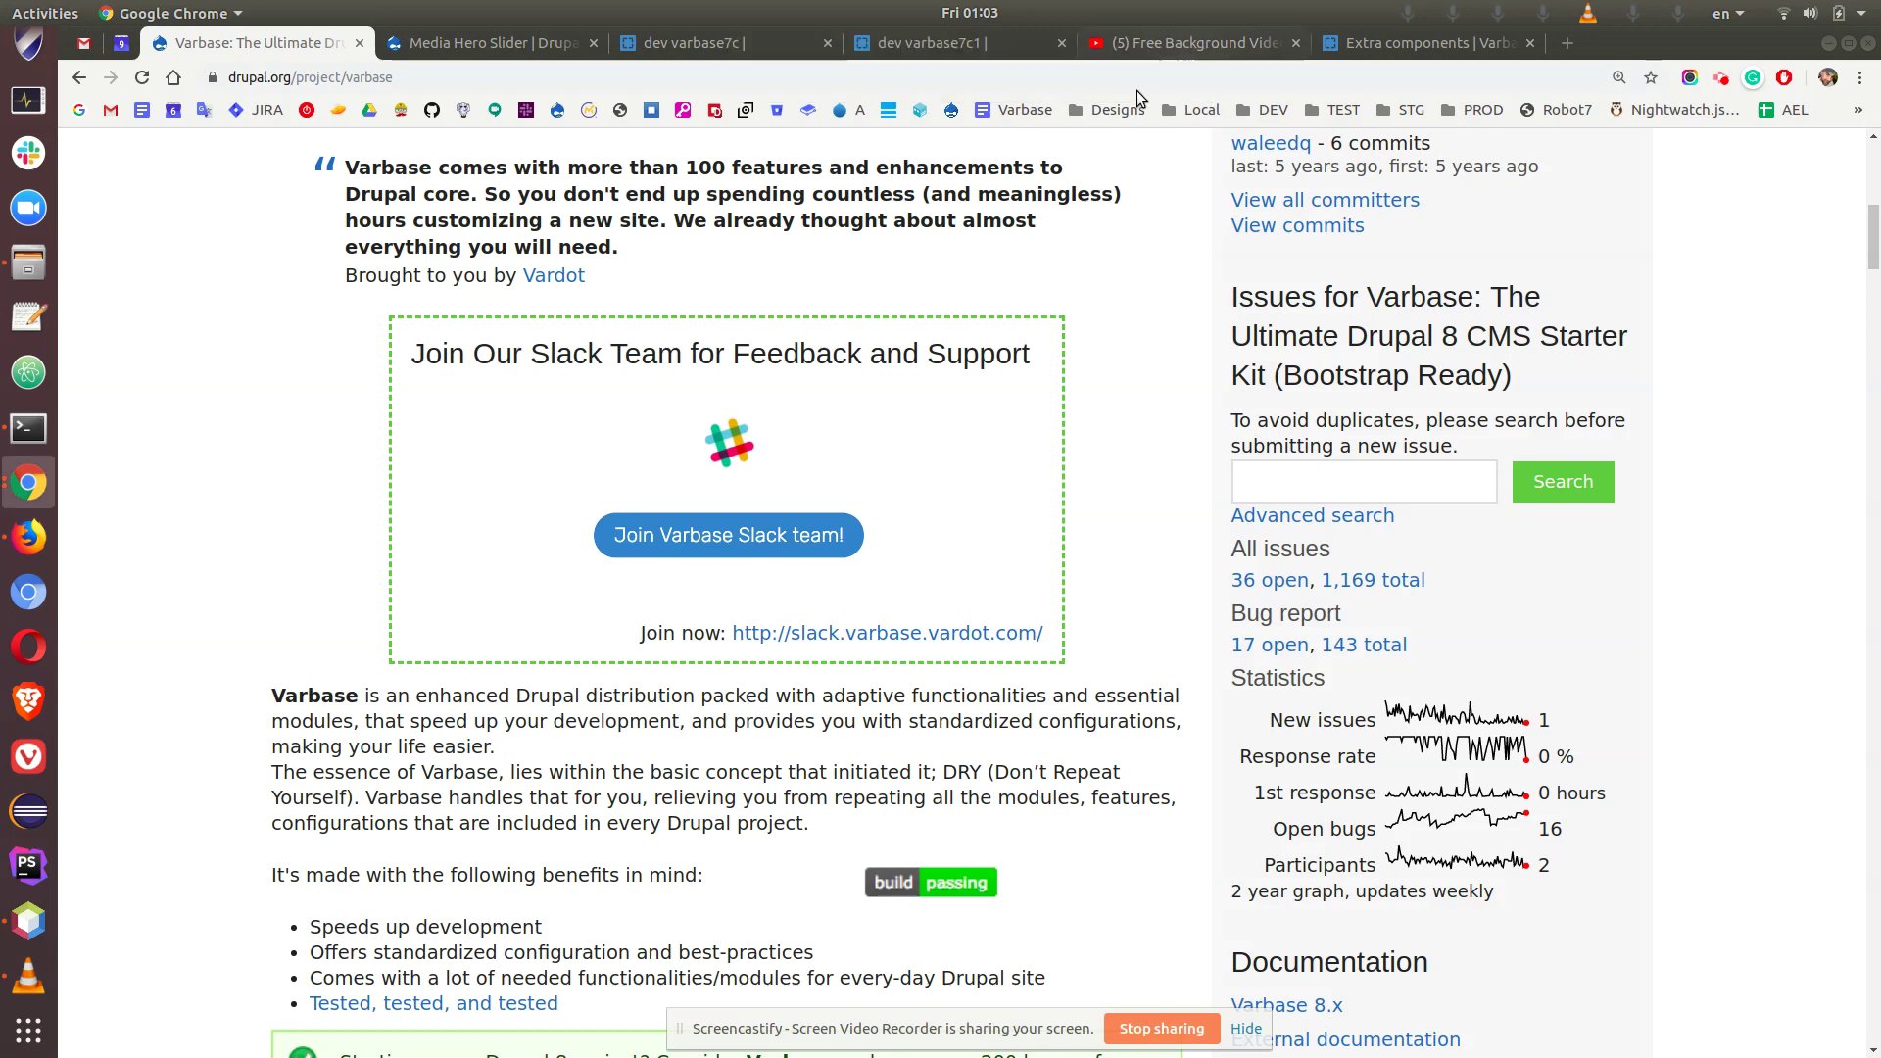
pyautogui.click(513, 48)
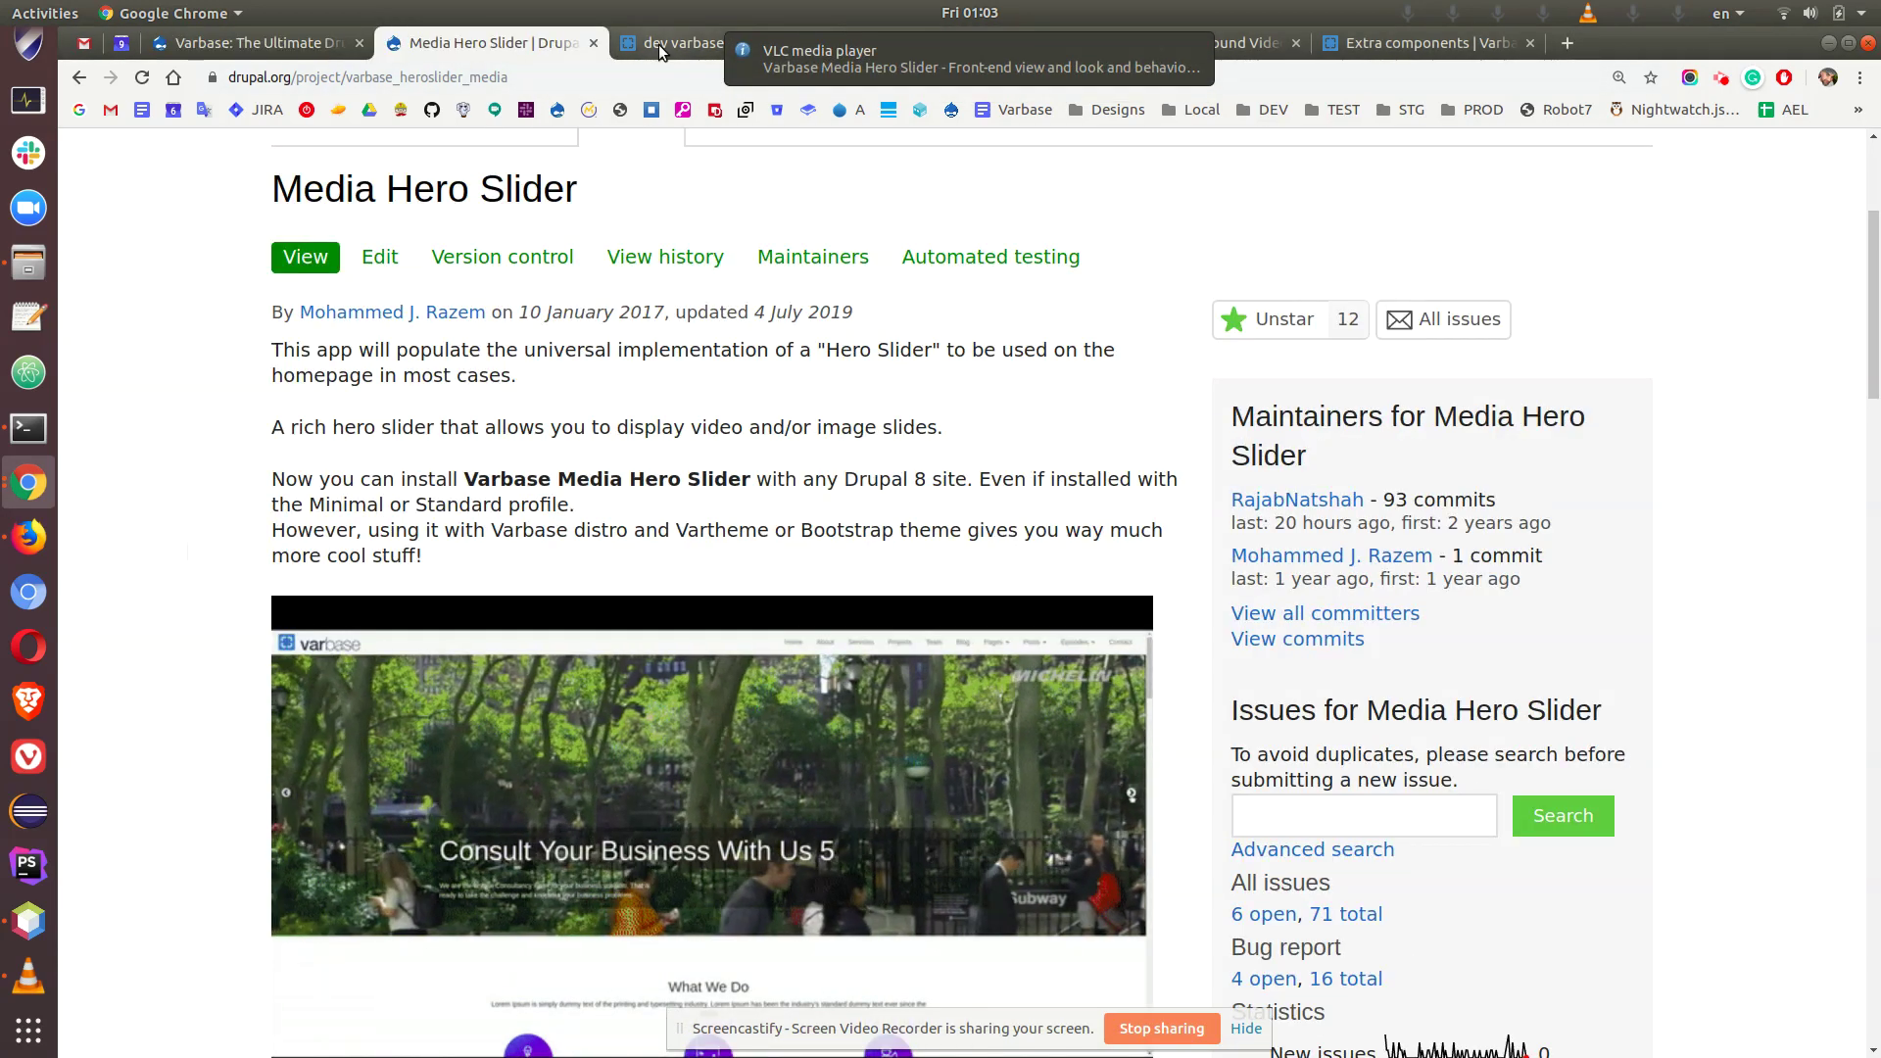
pyautogui.click(658, 44)
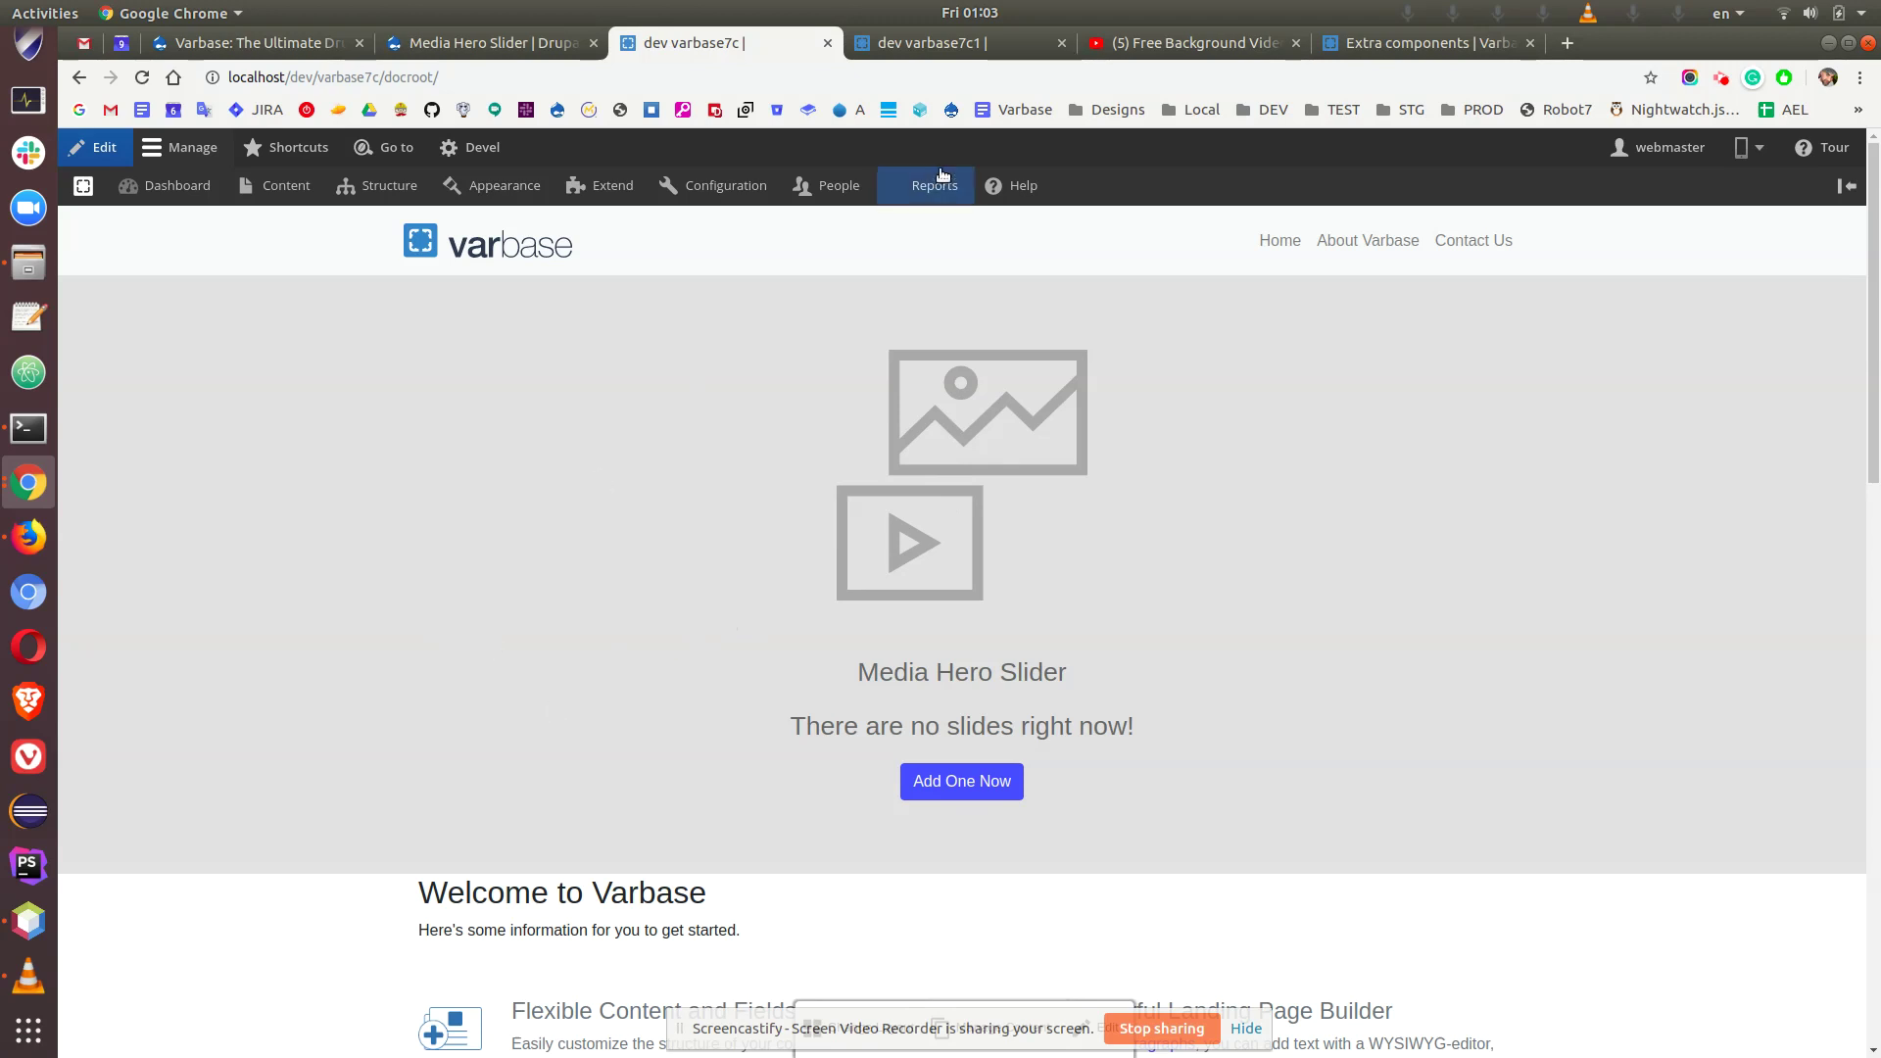
pyautogui.click(926, 46)
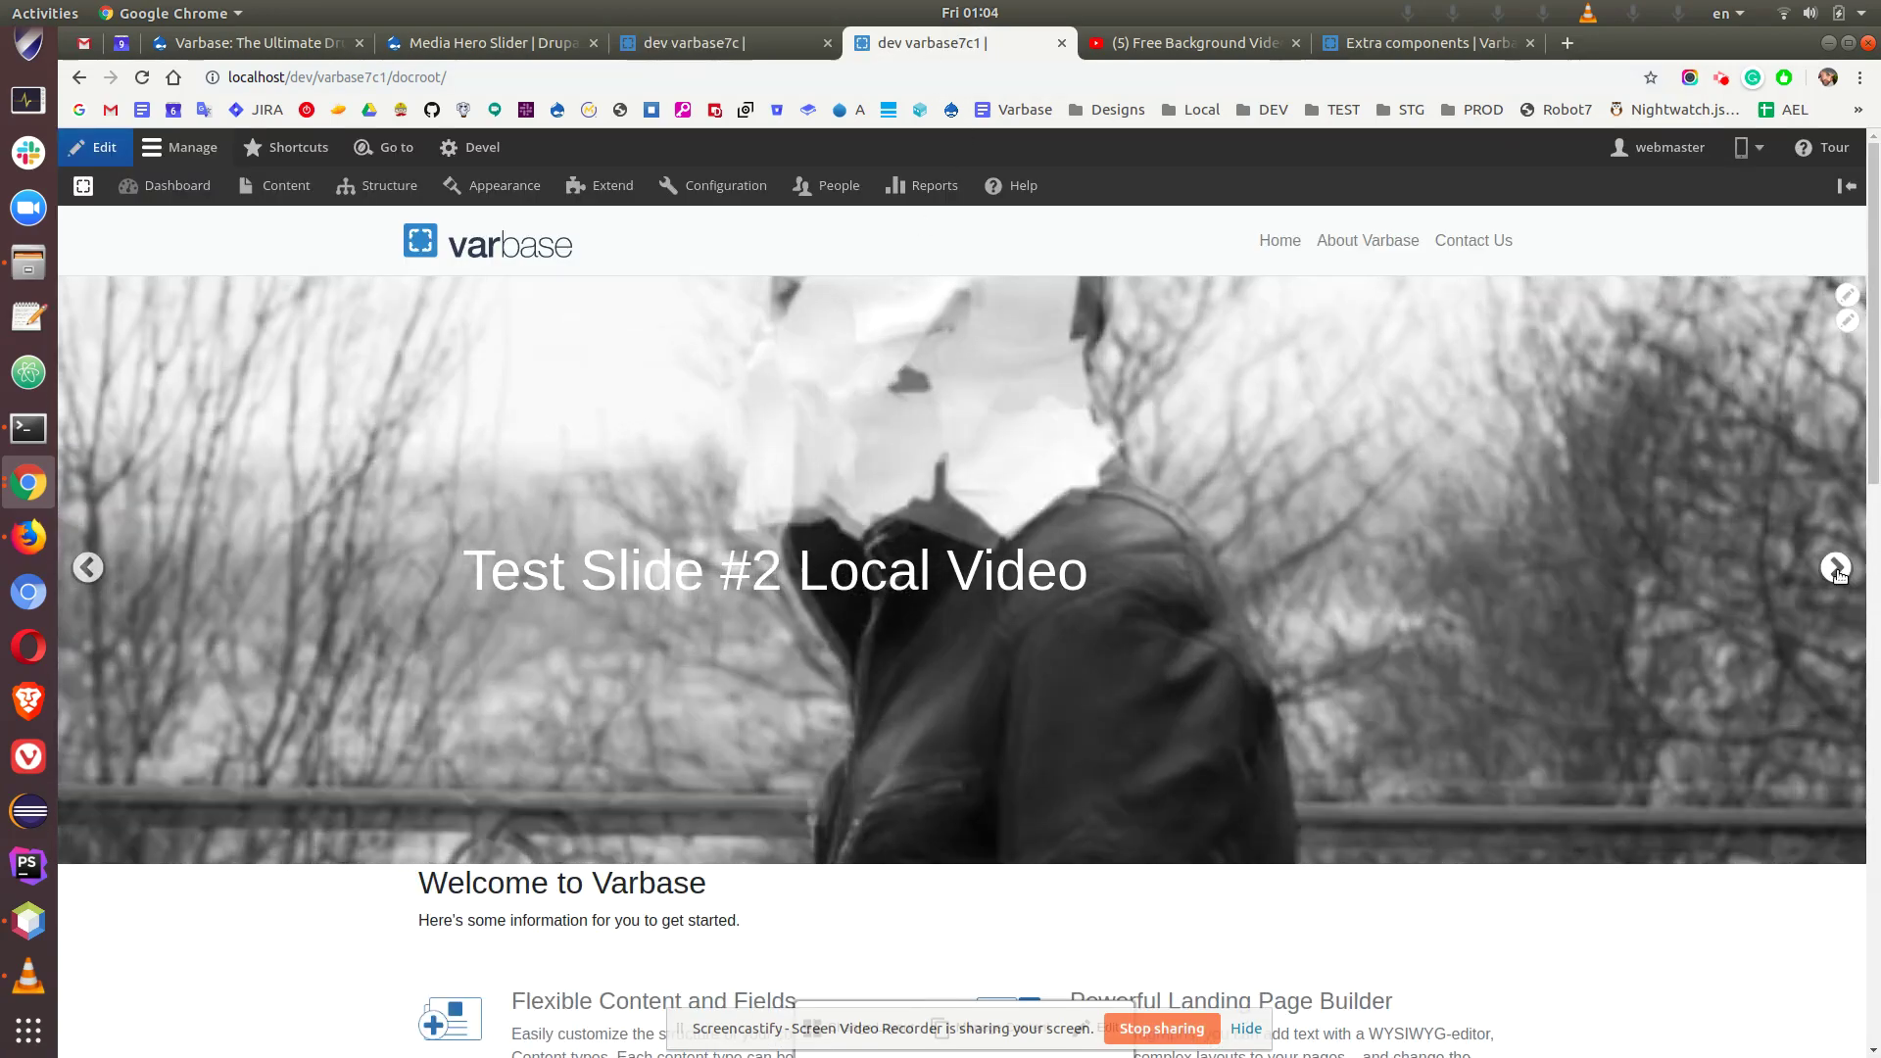
pyautogui.click(1836, 569)
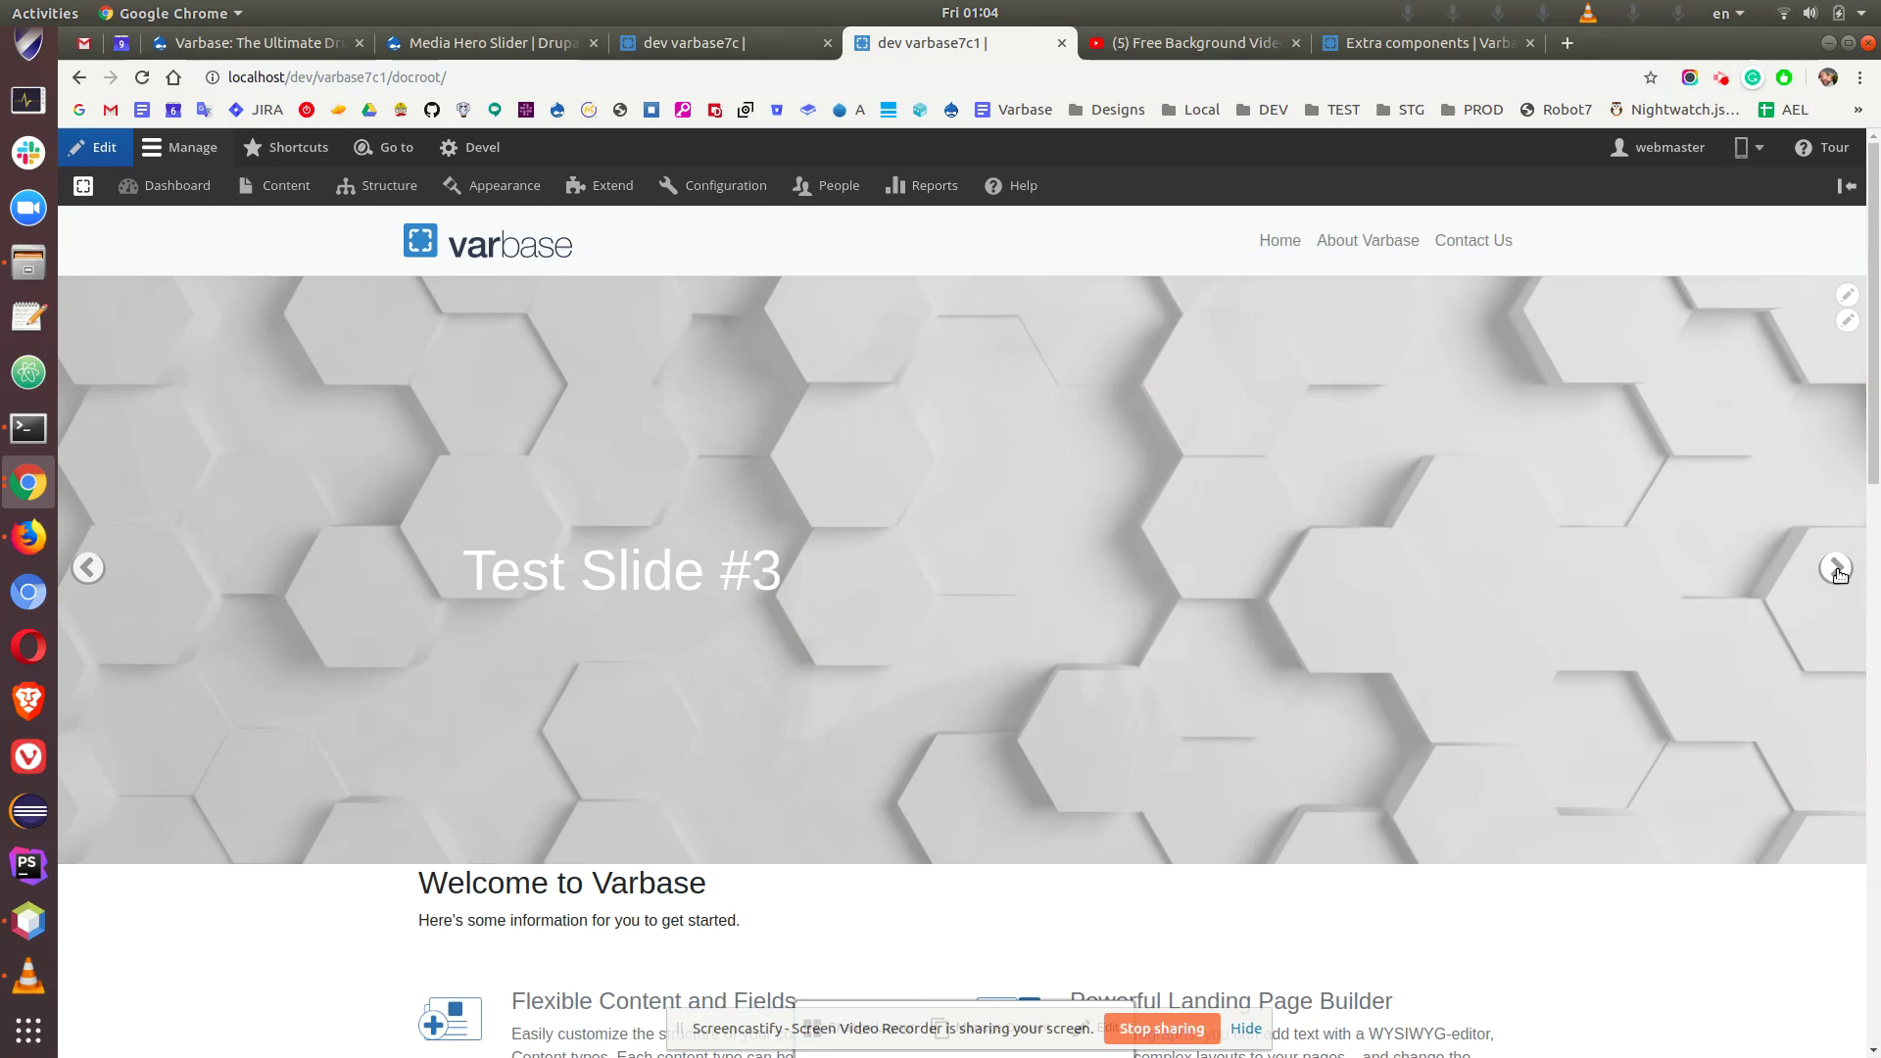
pyautogui.click(1836, 570)
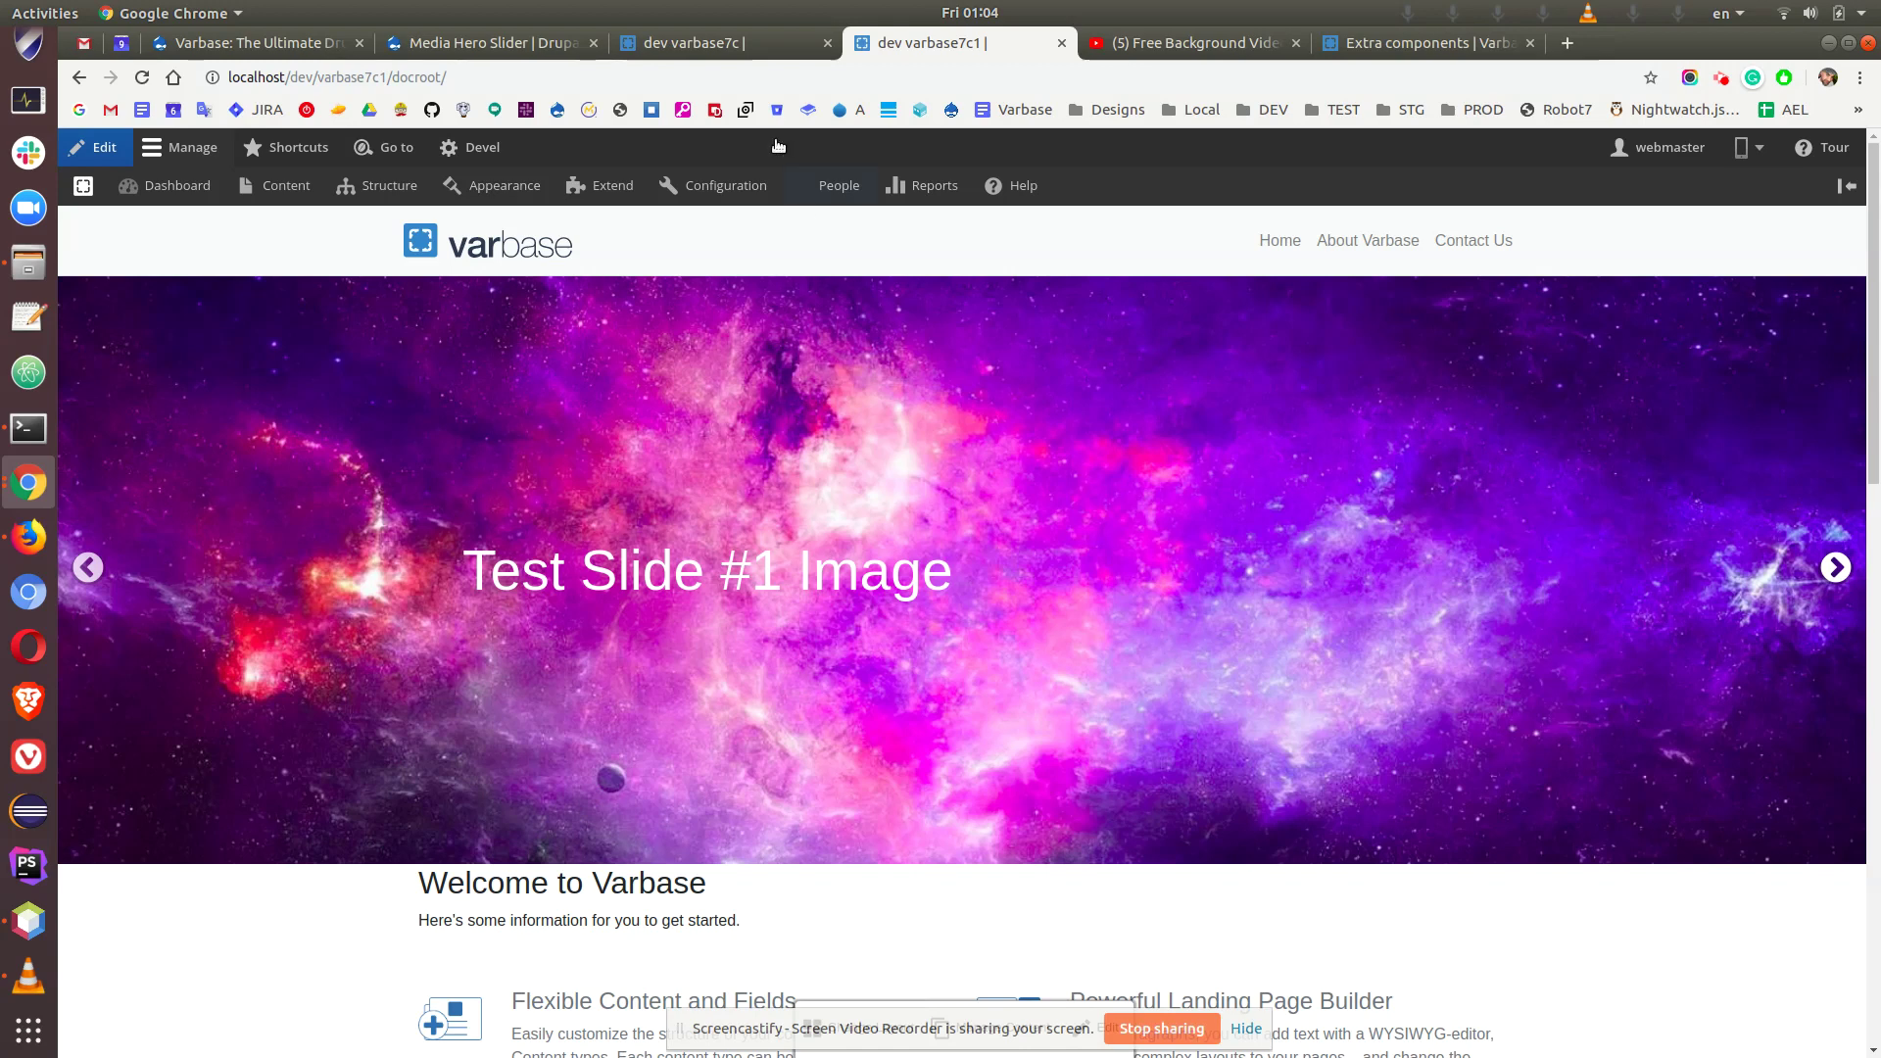
pyautogui.click(713, 44)
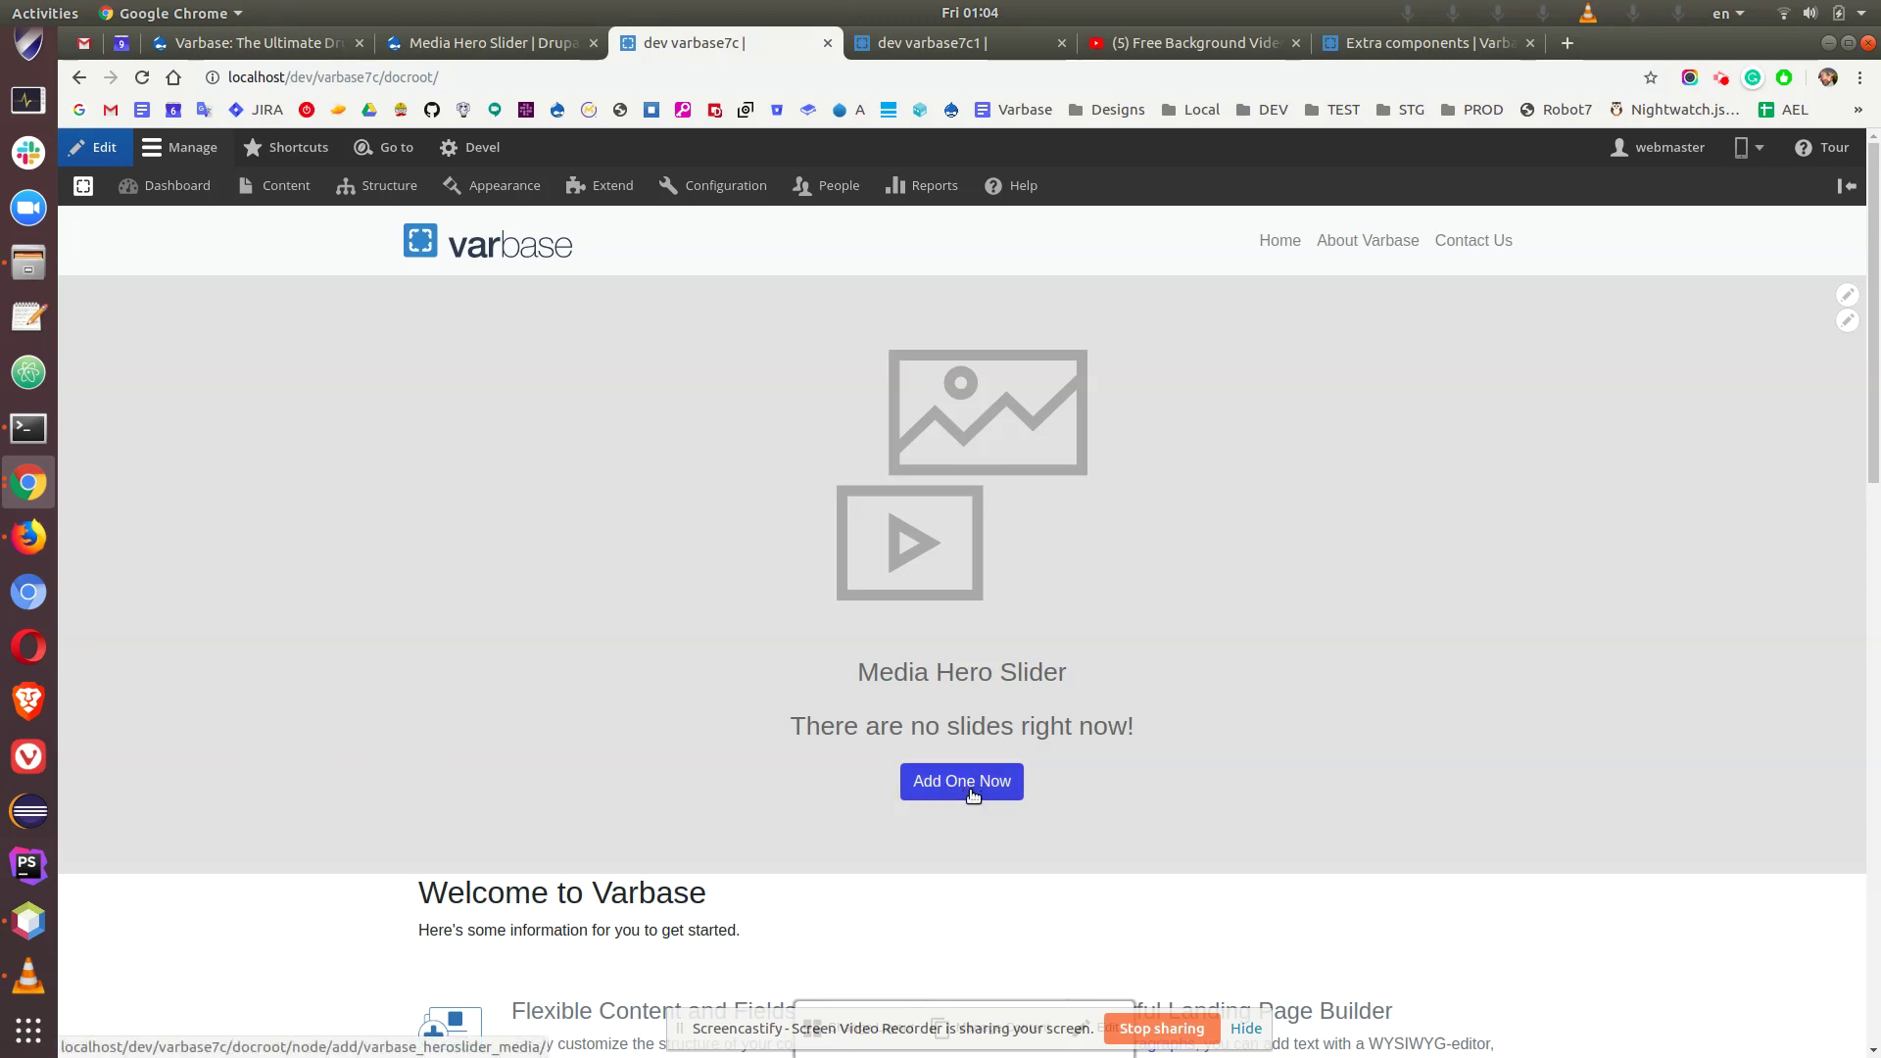
pyautogui.moveTo(277, 185)
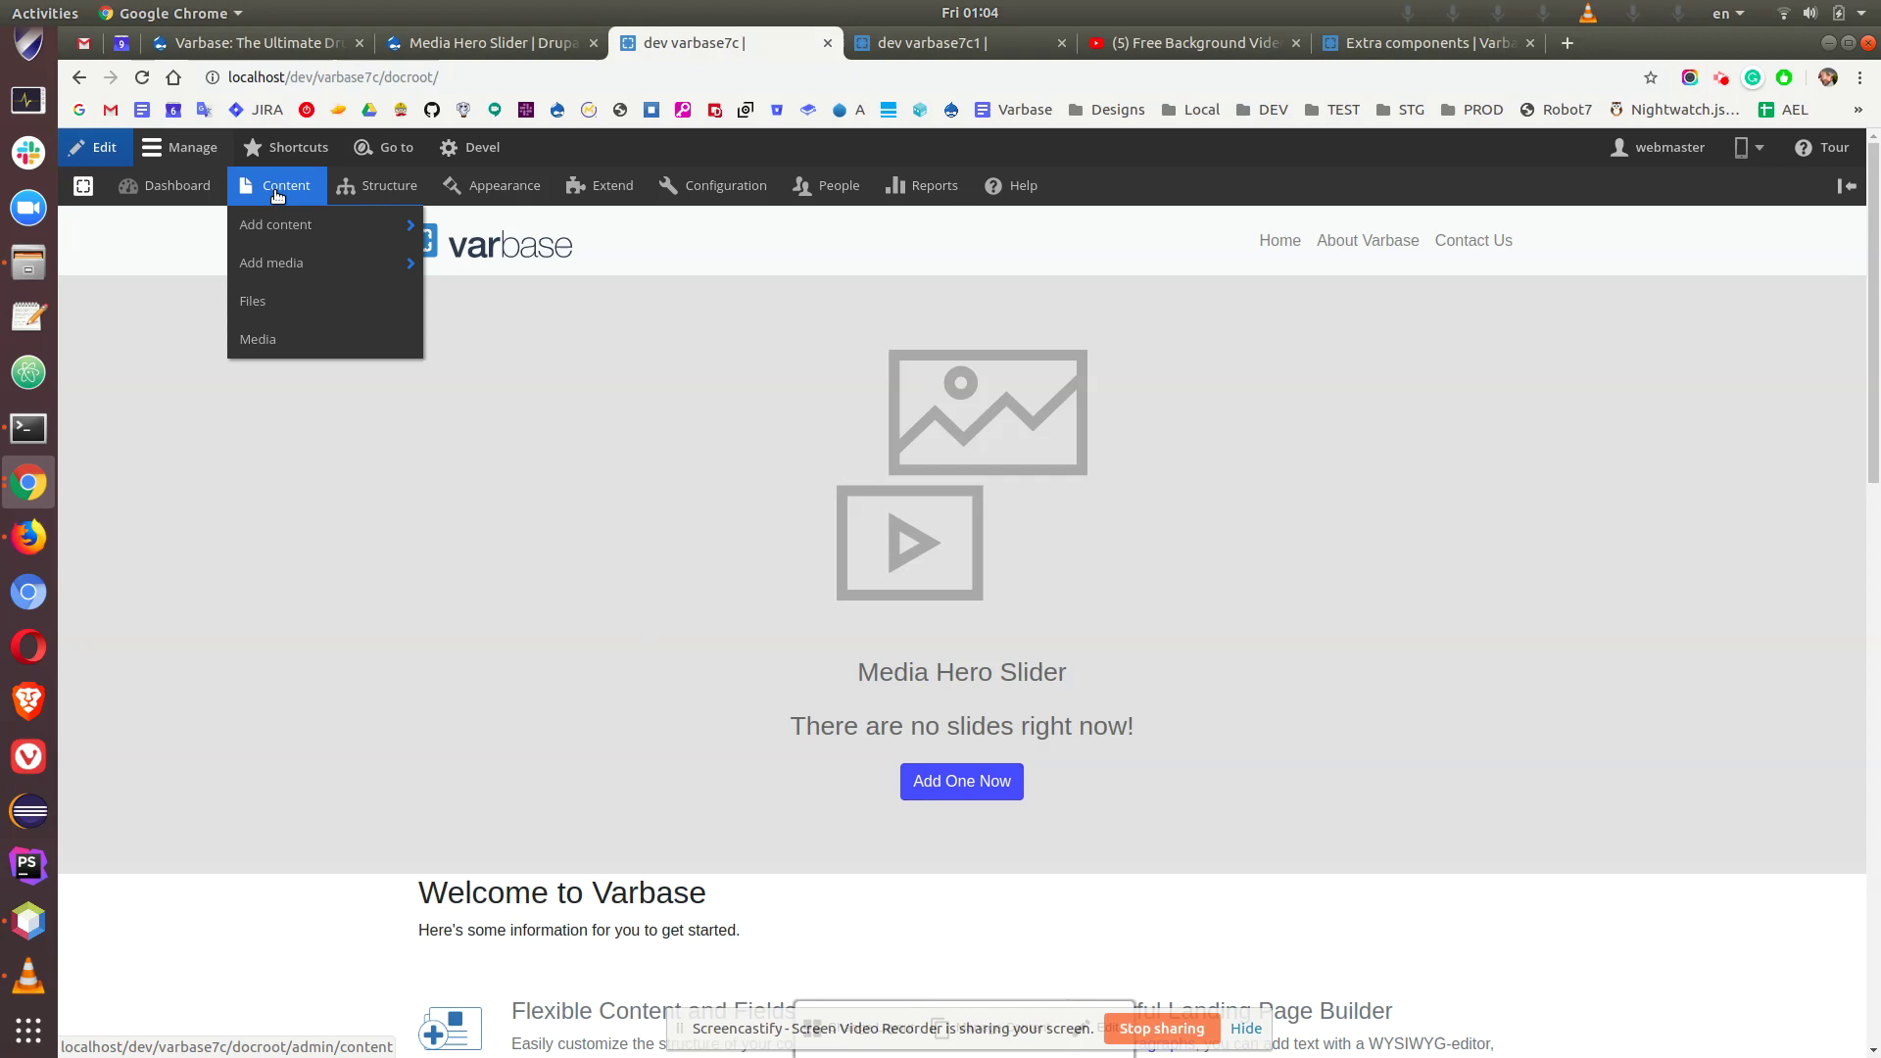
# - Start creating a new Hero slider content item from Add content
pyautogui.click(275, 224)
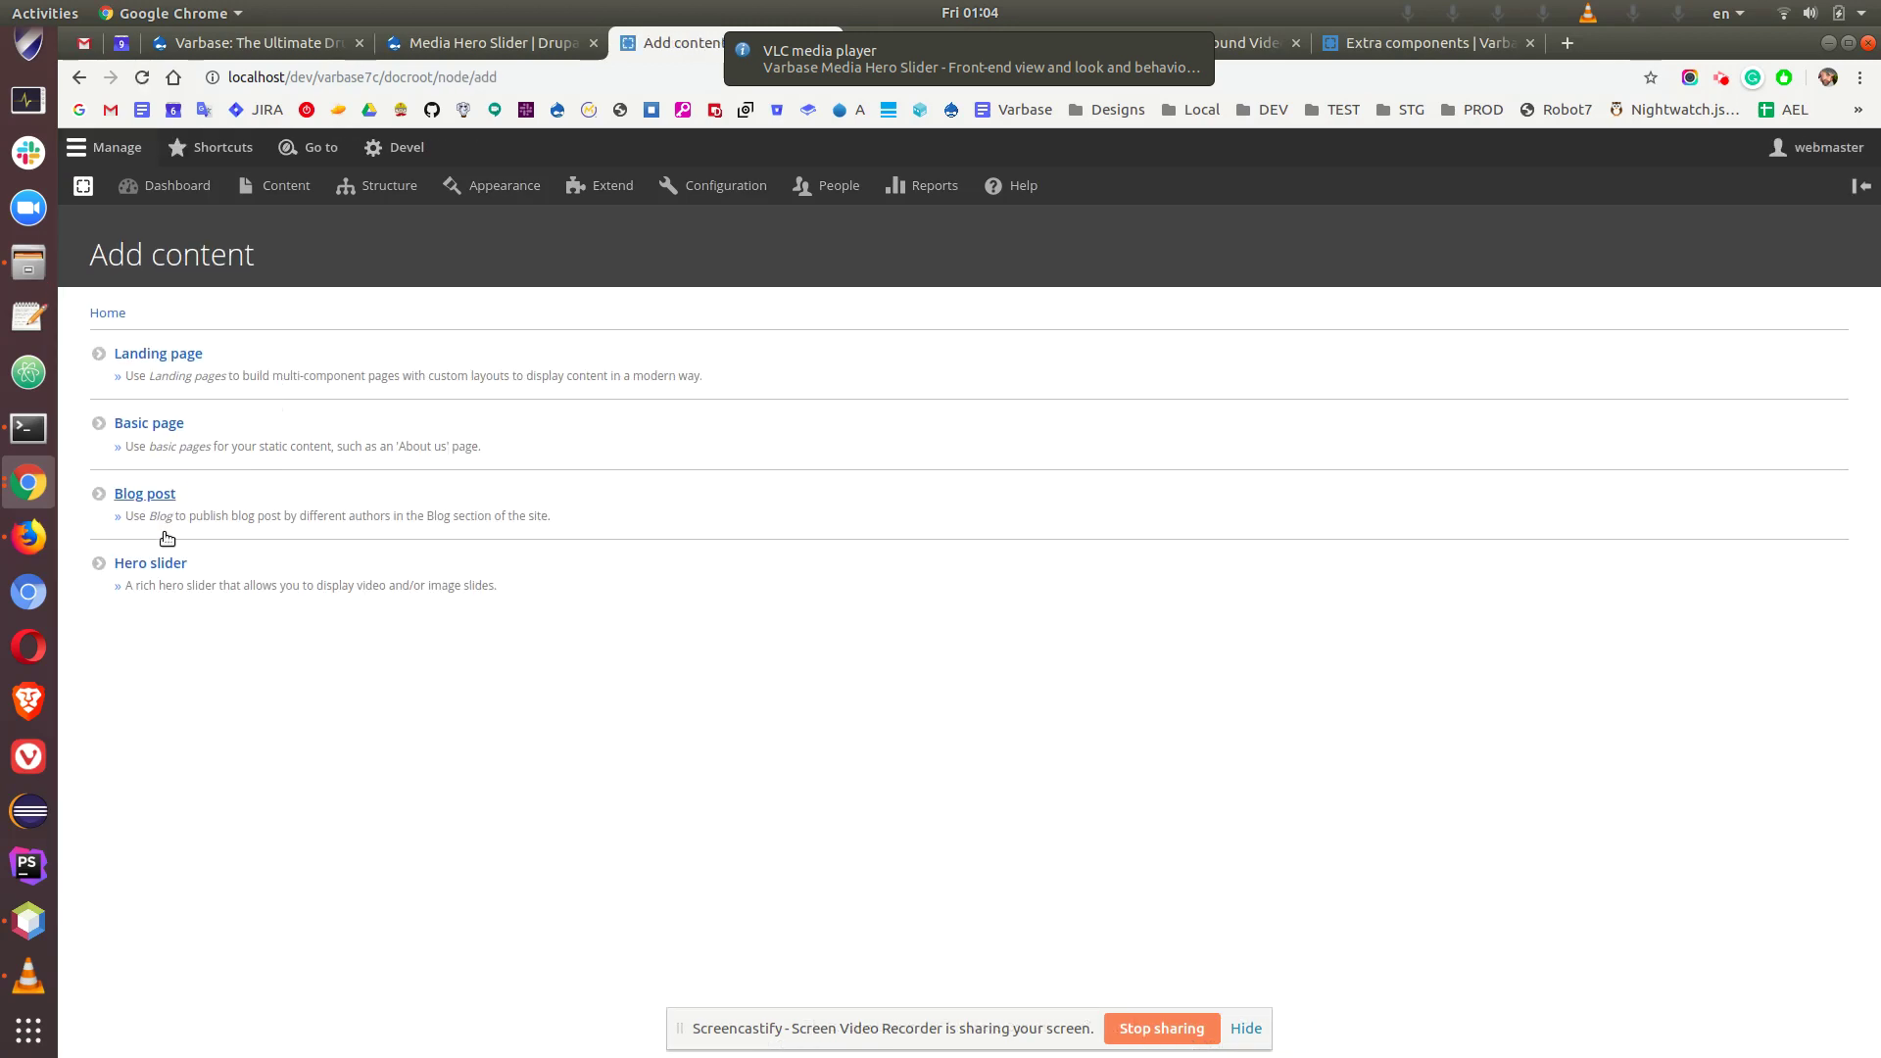
pyautogui.click(153, 564)
pyautogui.rightClick(28, 975)
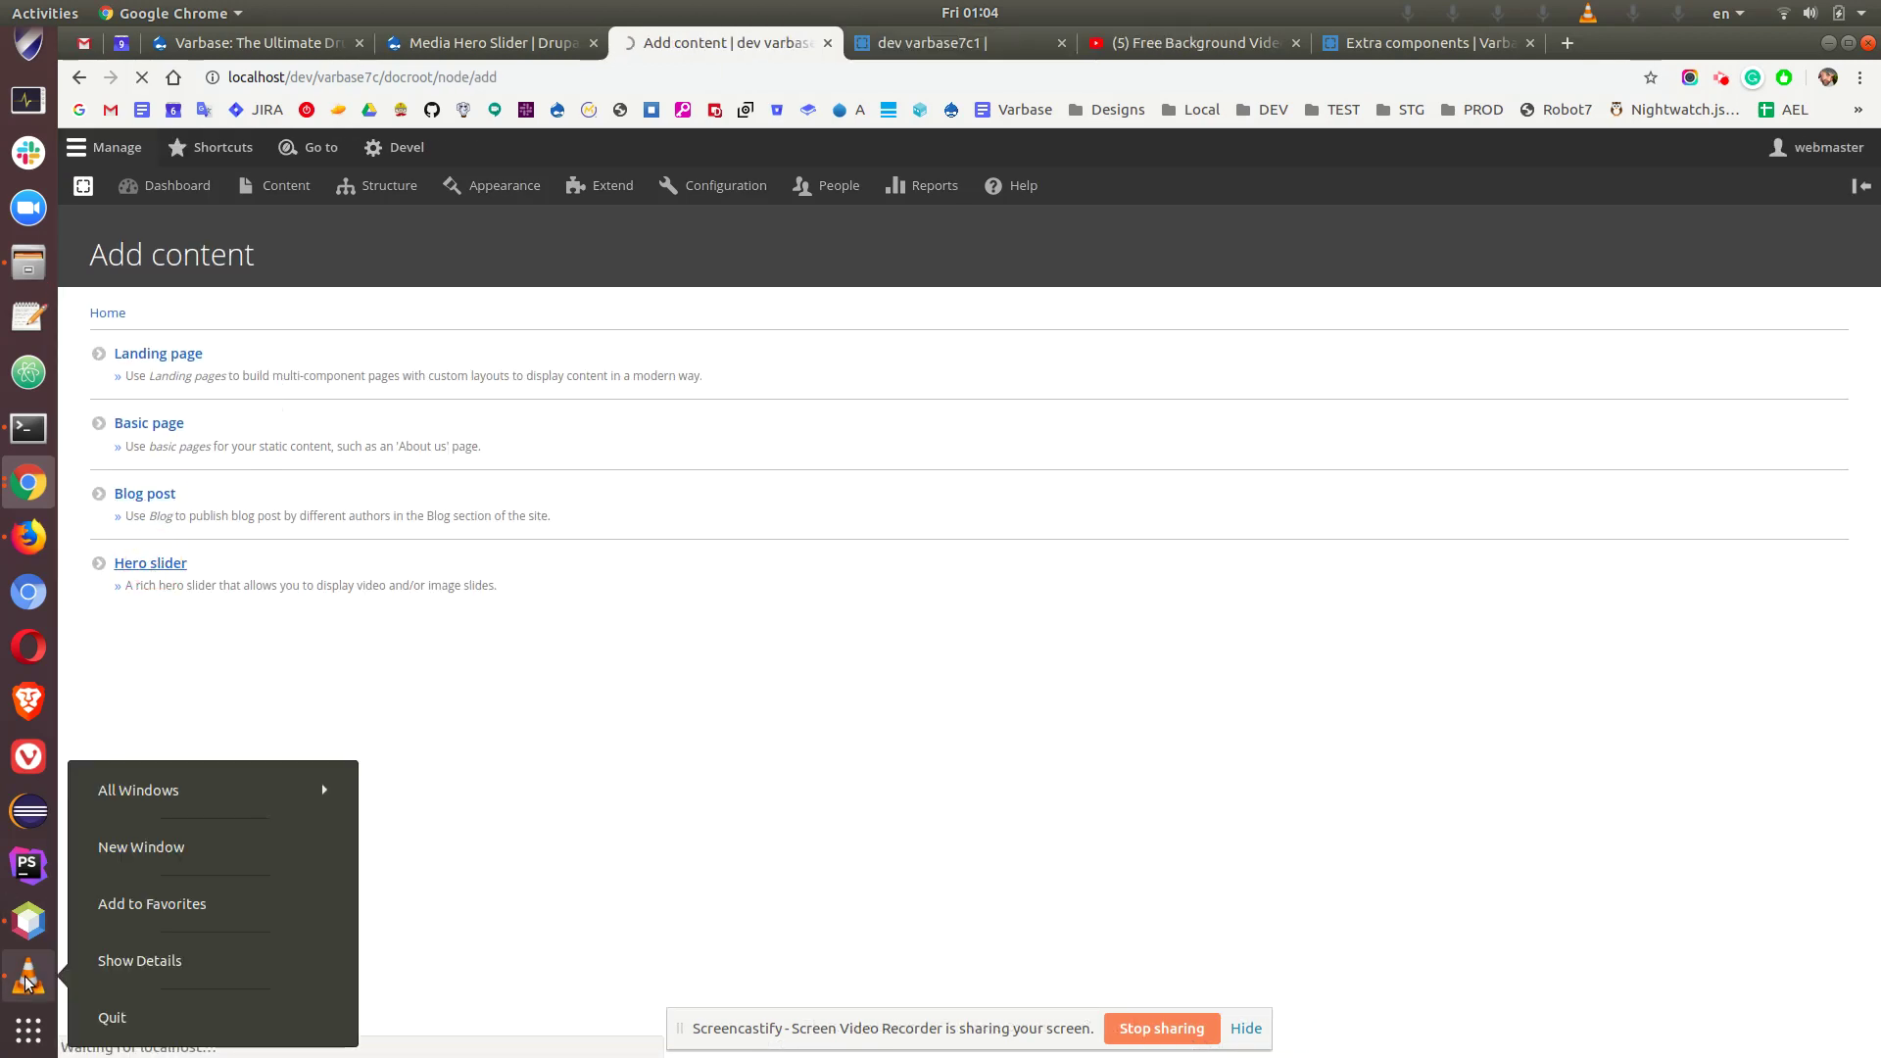
pyautogui.click(254, 763)
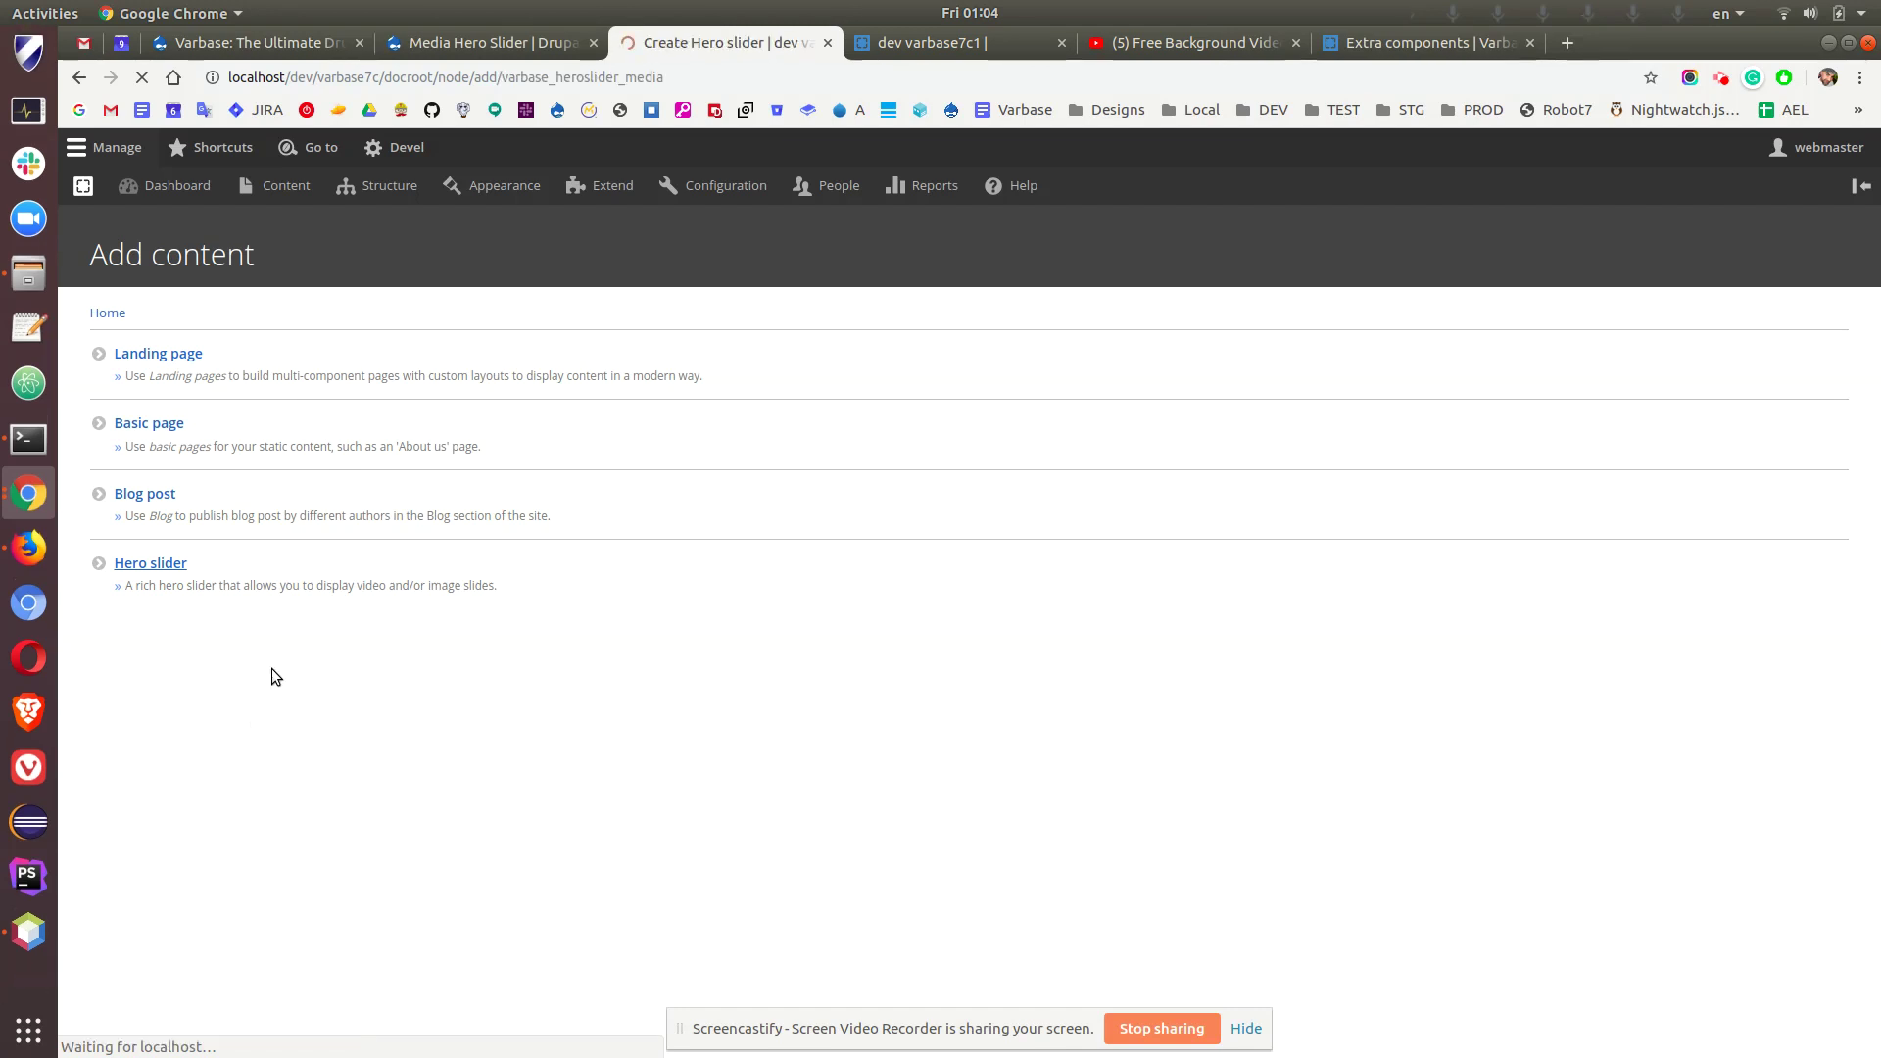
# - Enter the slide title 'Test Slide #1' and bring up the slide media chooser
pyautogui.click(209, 430)
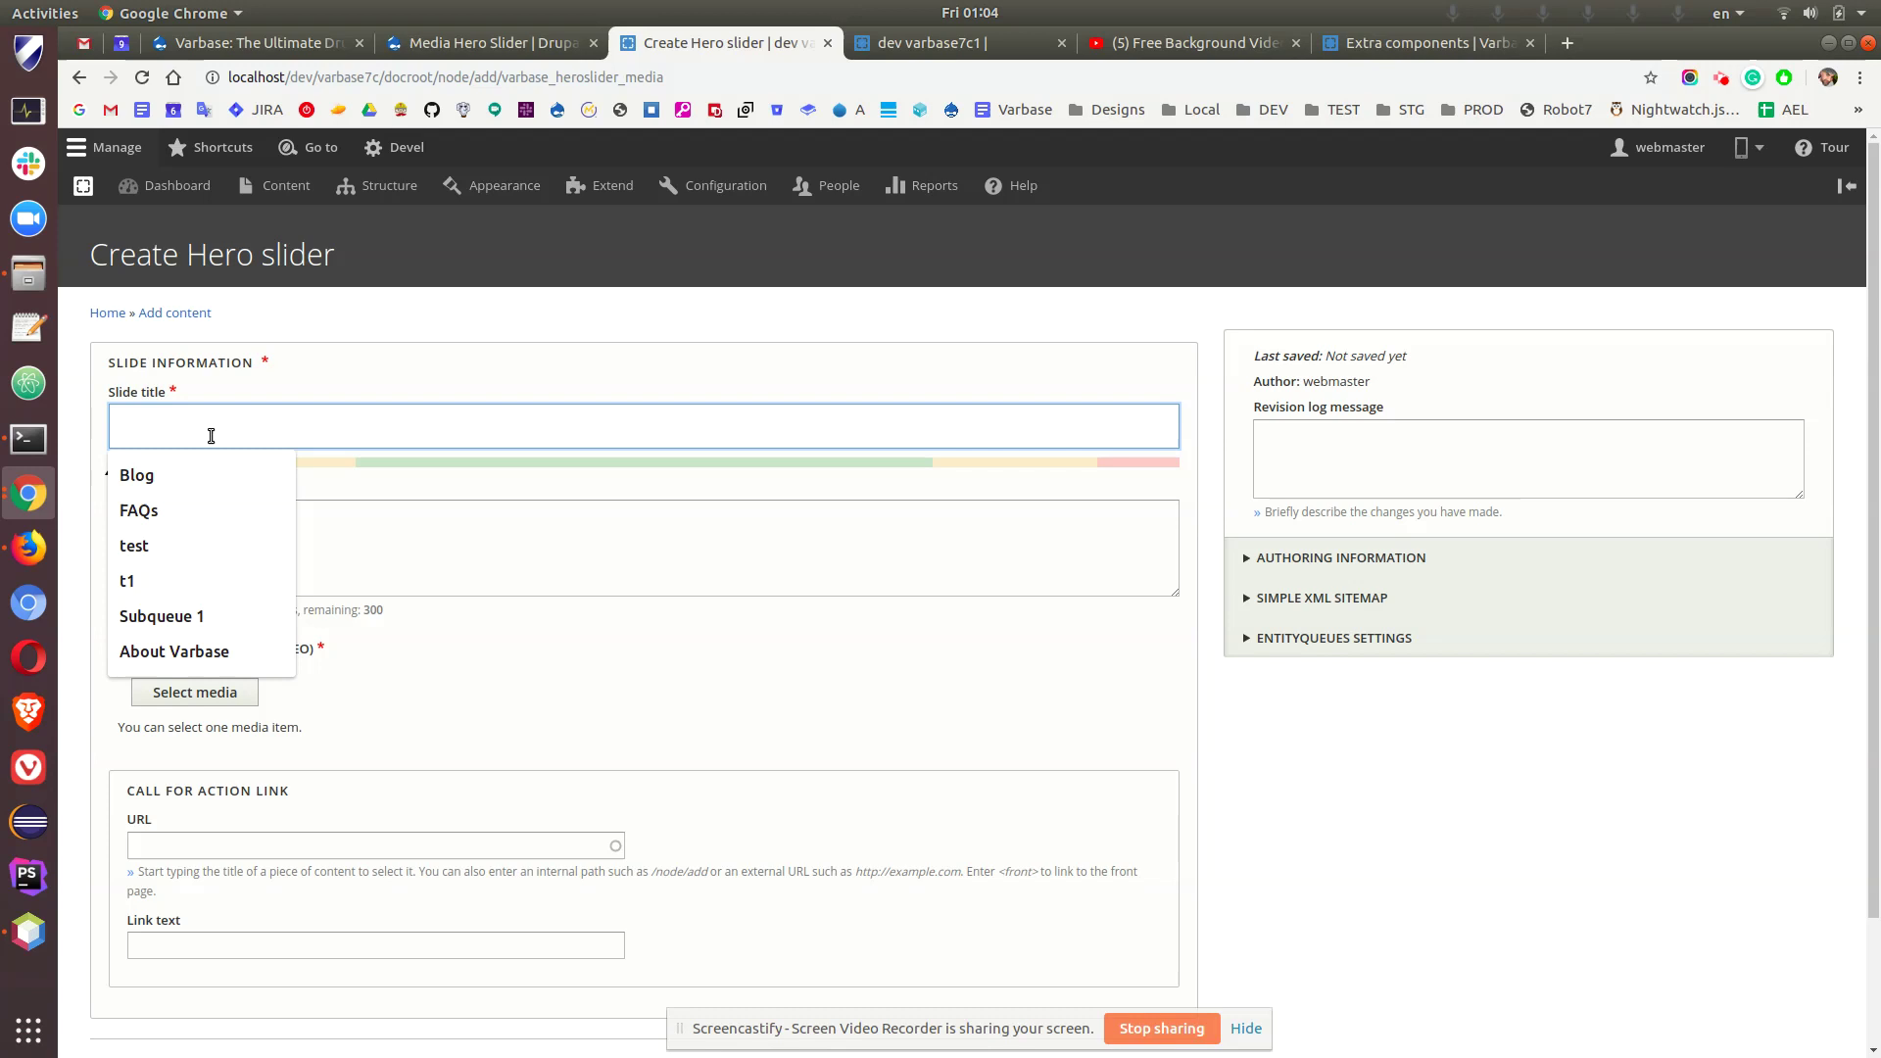
pyautogui.write('Test ')
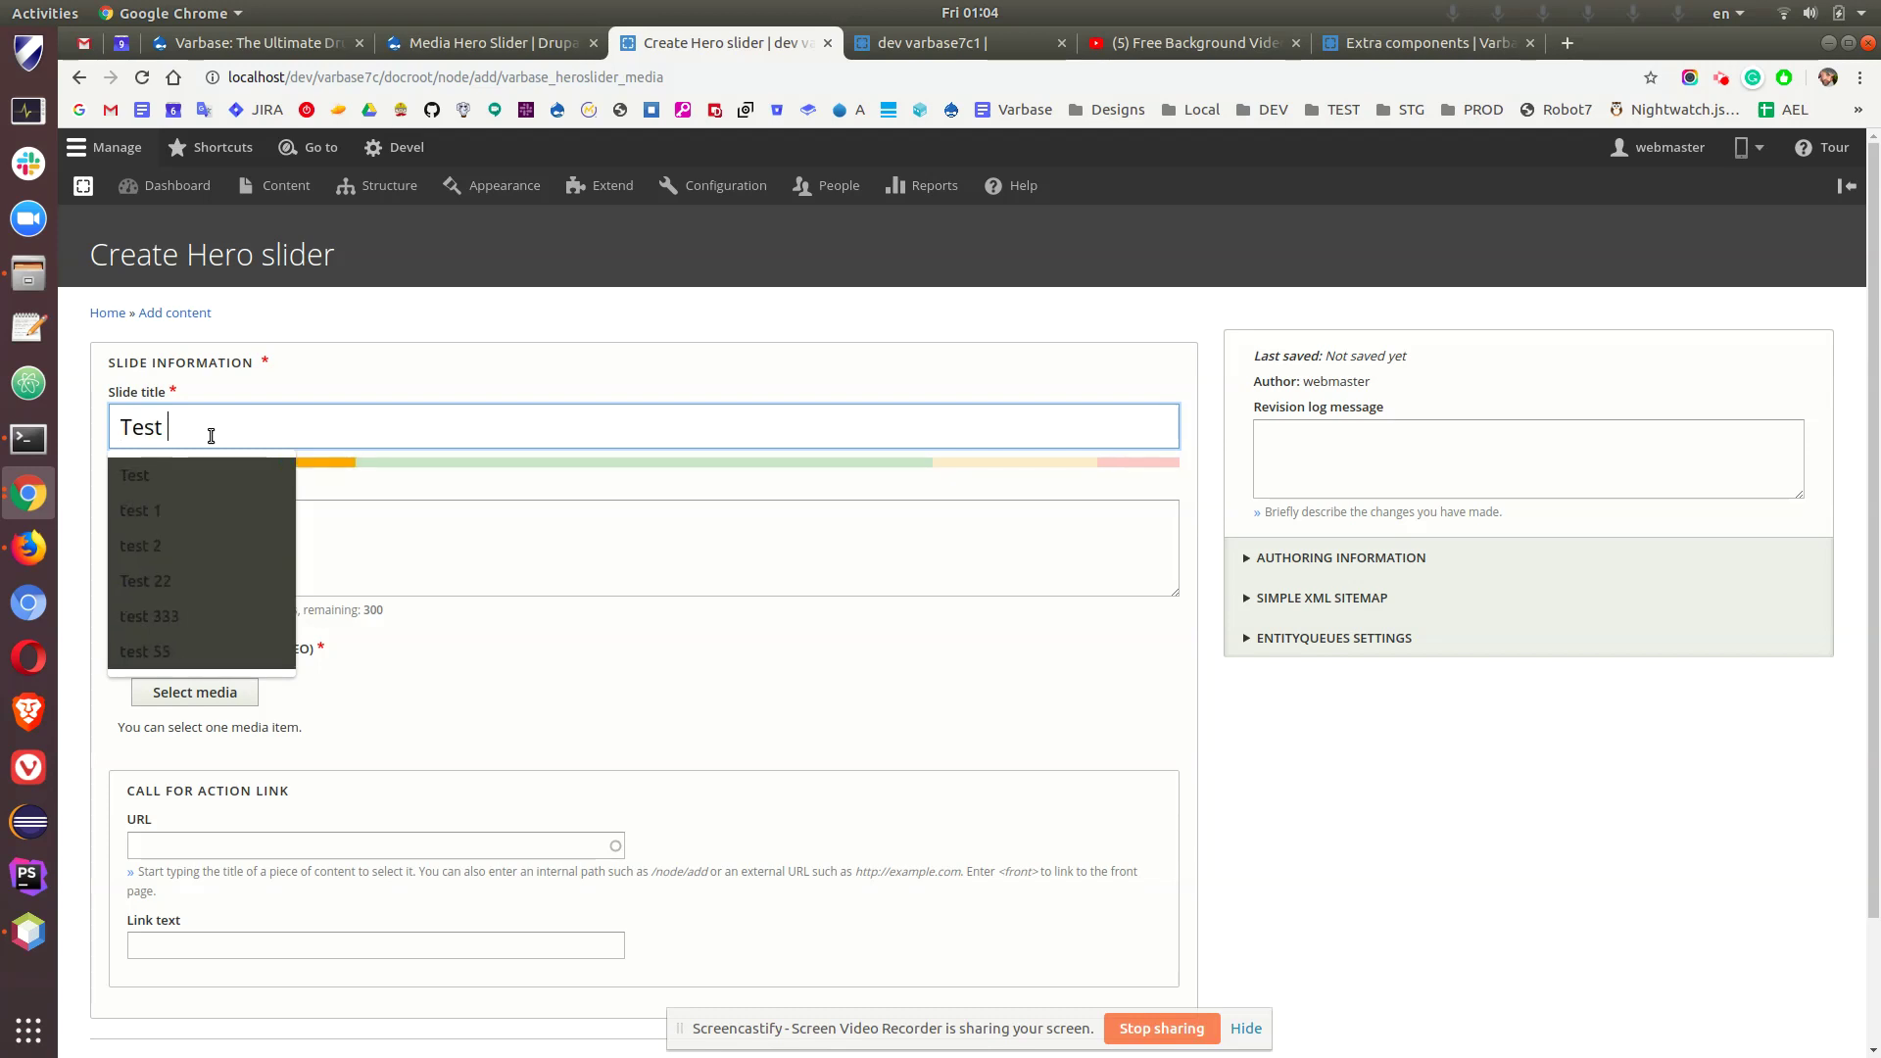
pyautogui.write('Slide')
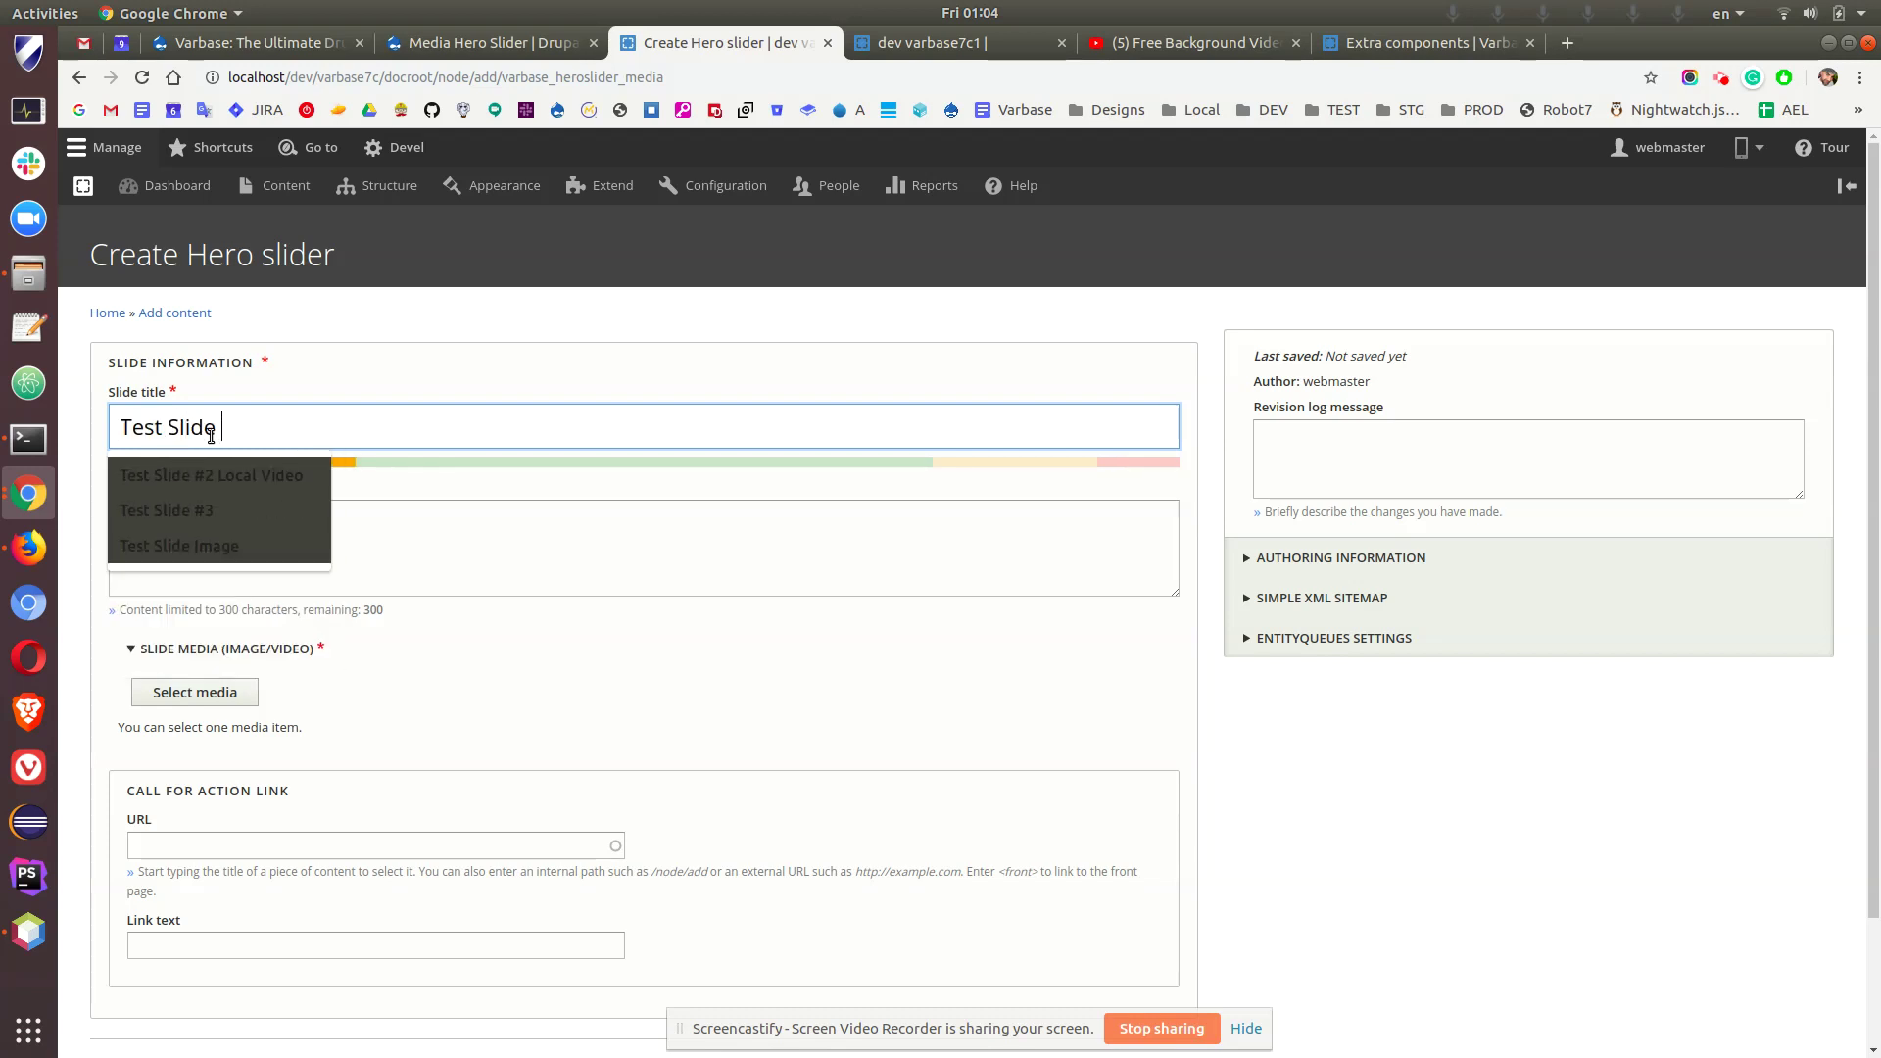
pyautogui.write(' #1')
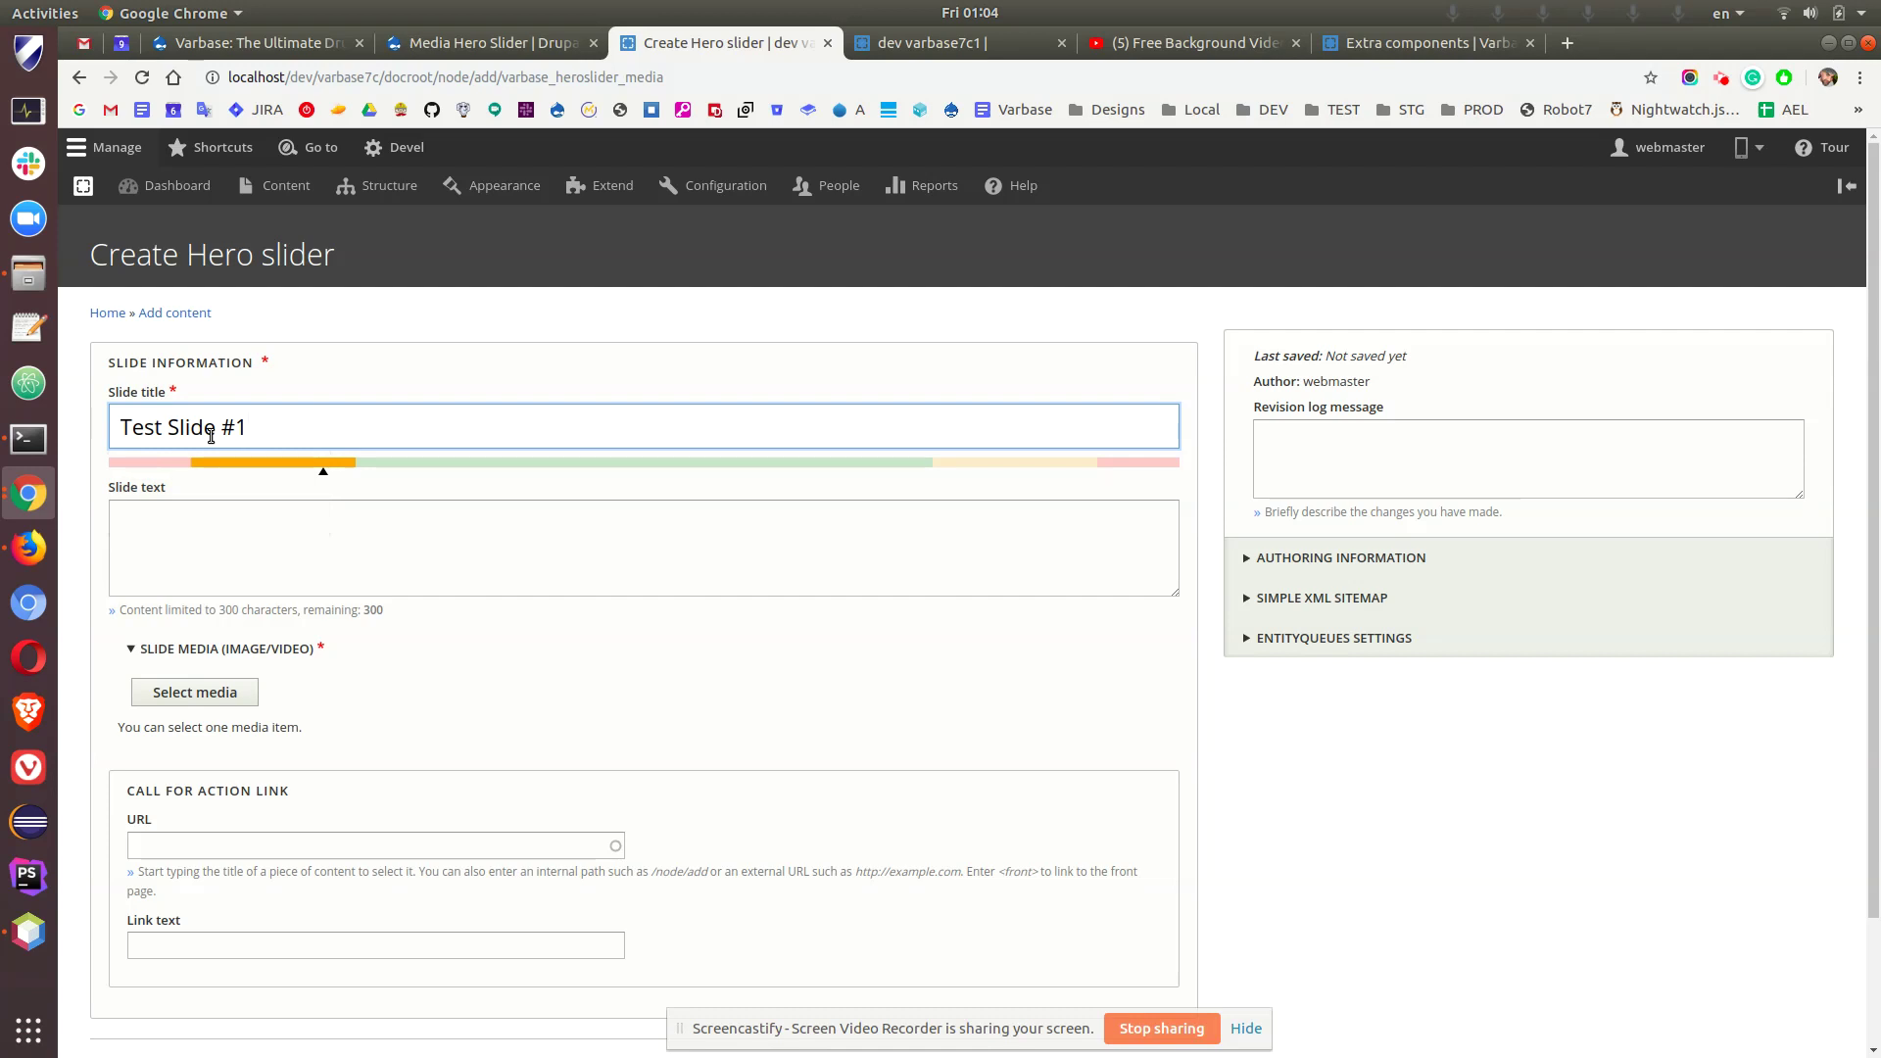
pyautogui.click(386, 551)
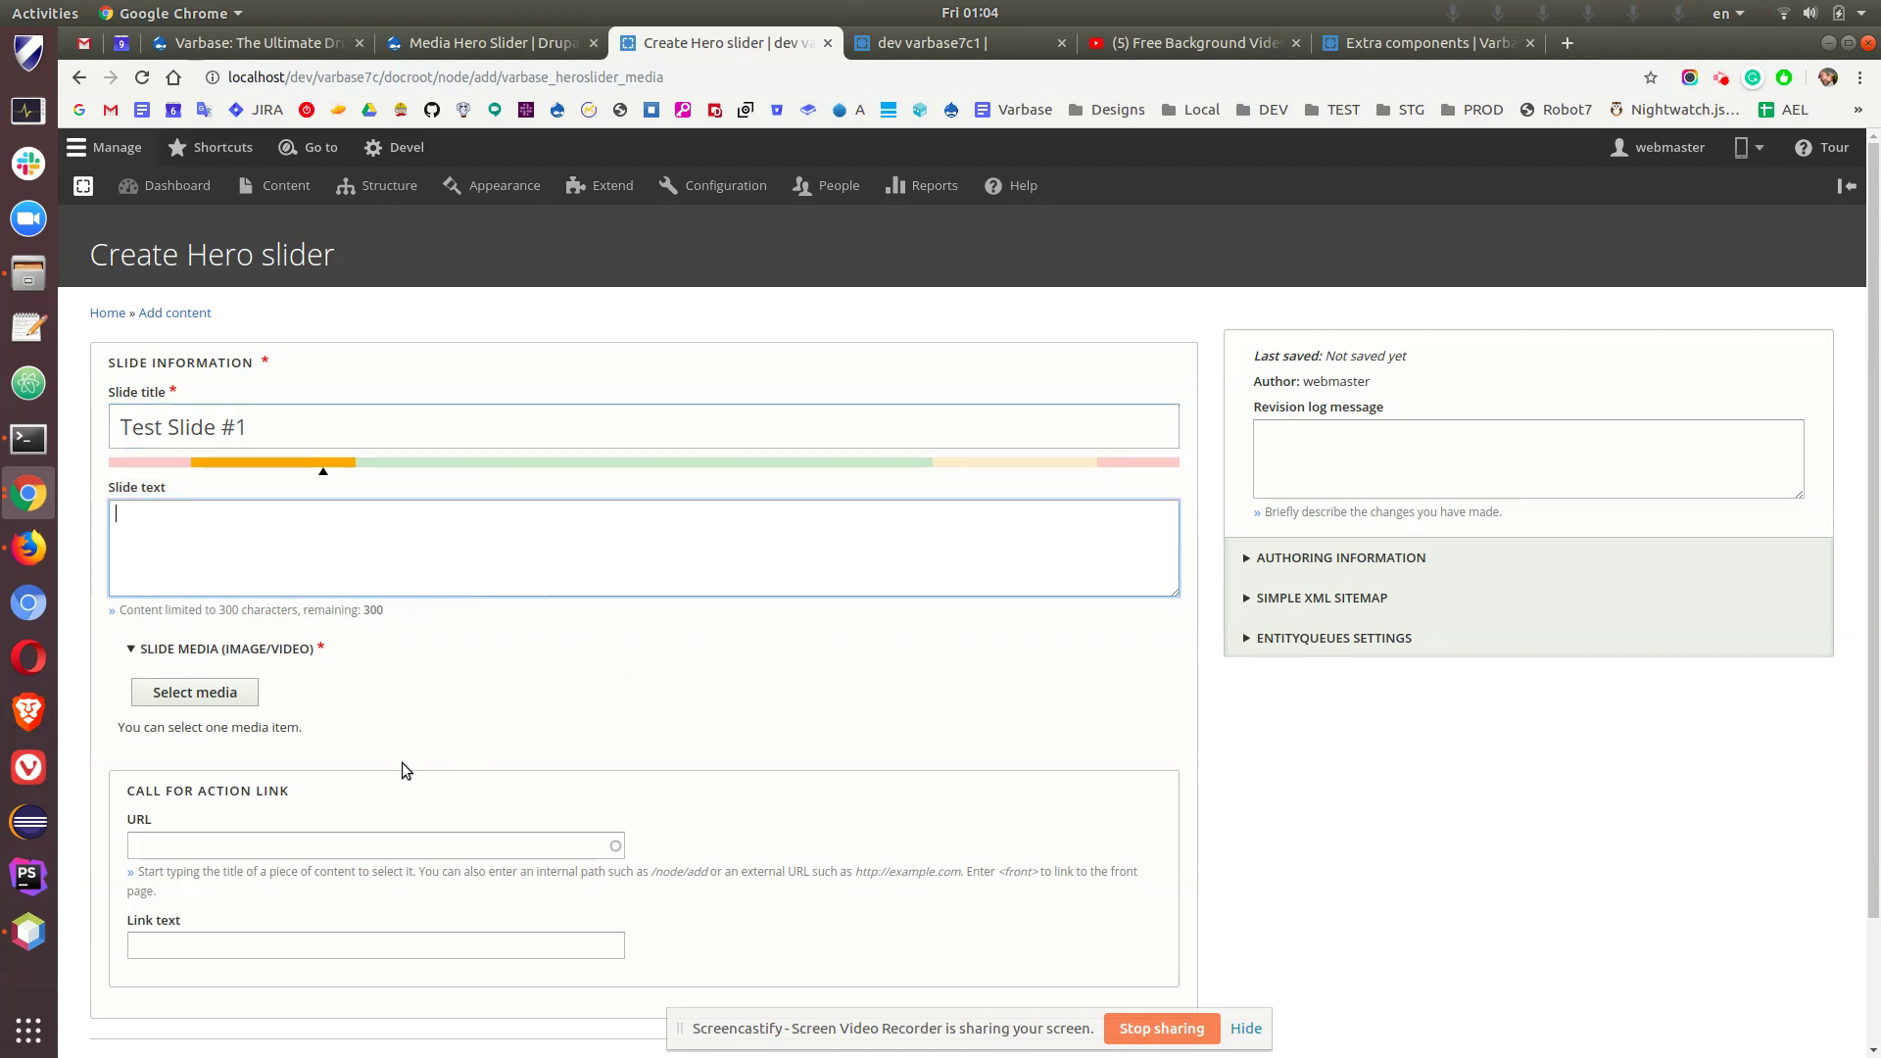
pyautogui.click(243, 695)
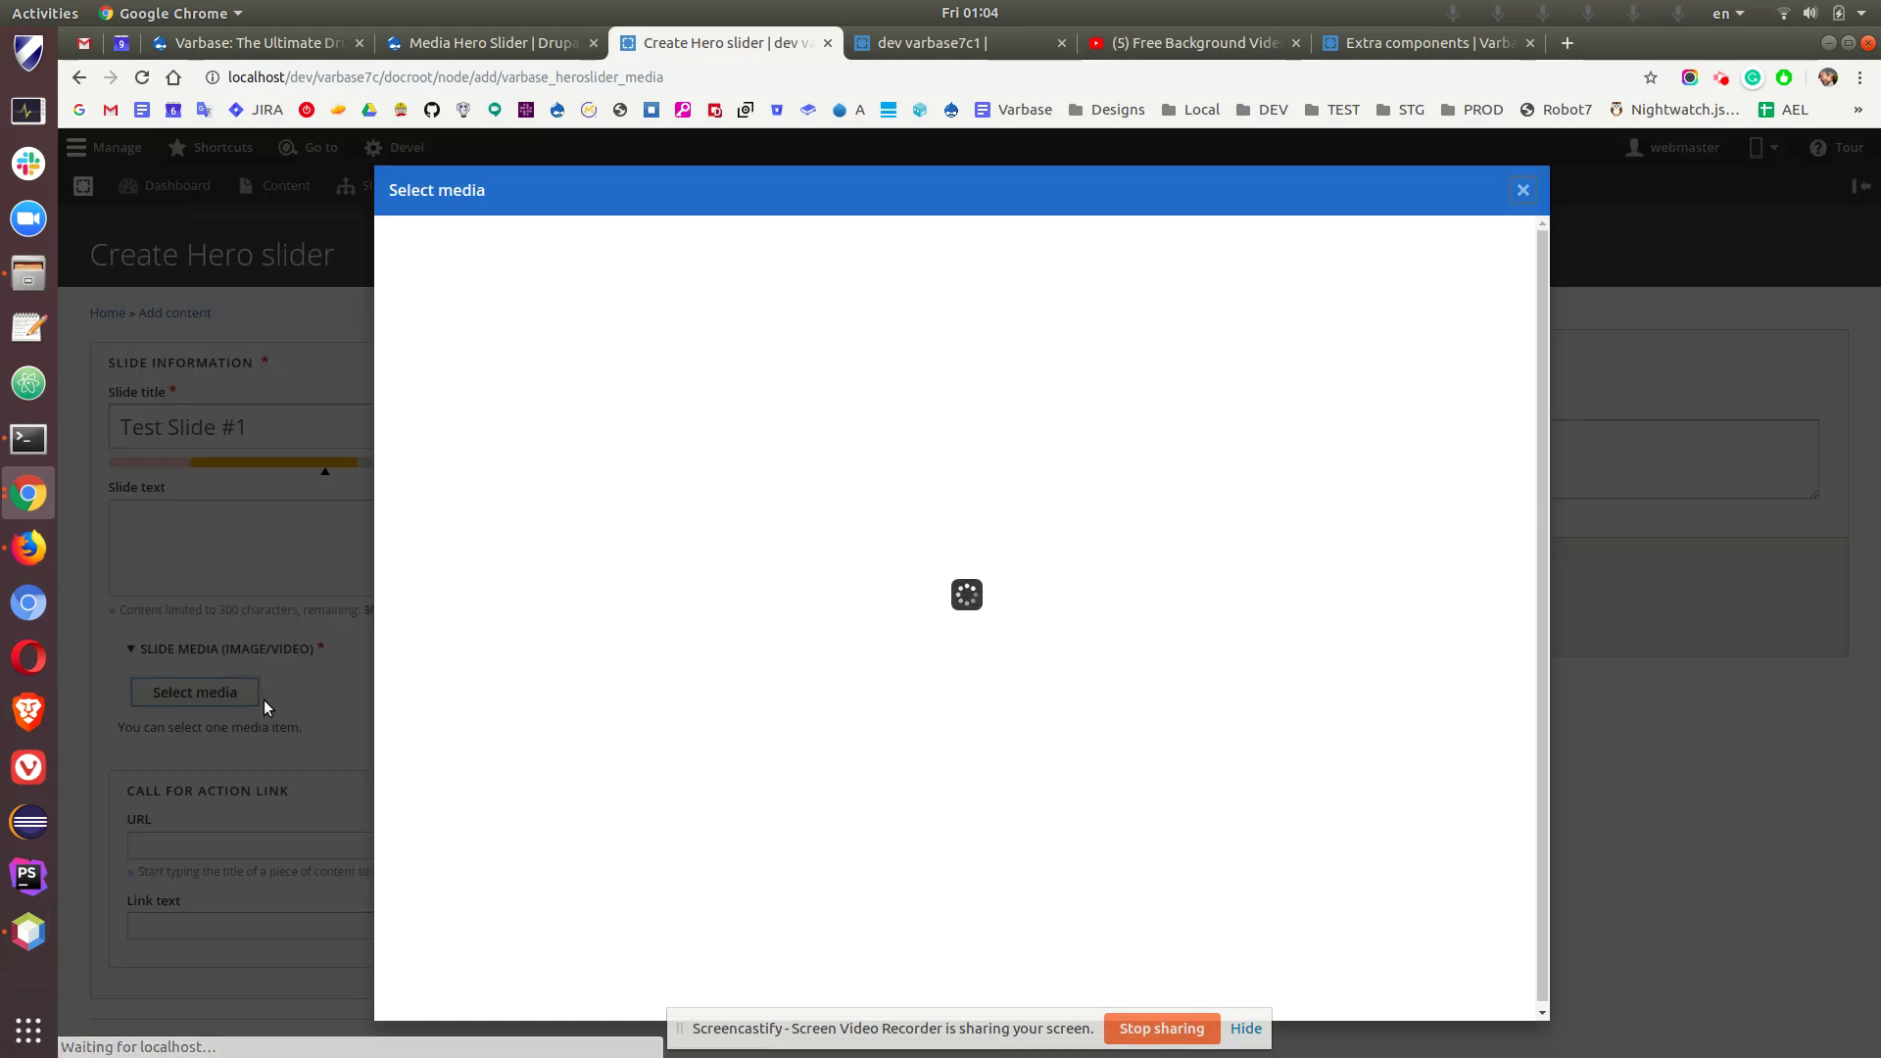
# - Upload Galaxy.jpeg from the Desktop O-images folder as a new image
pyautogui.click(523, 255)
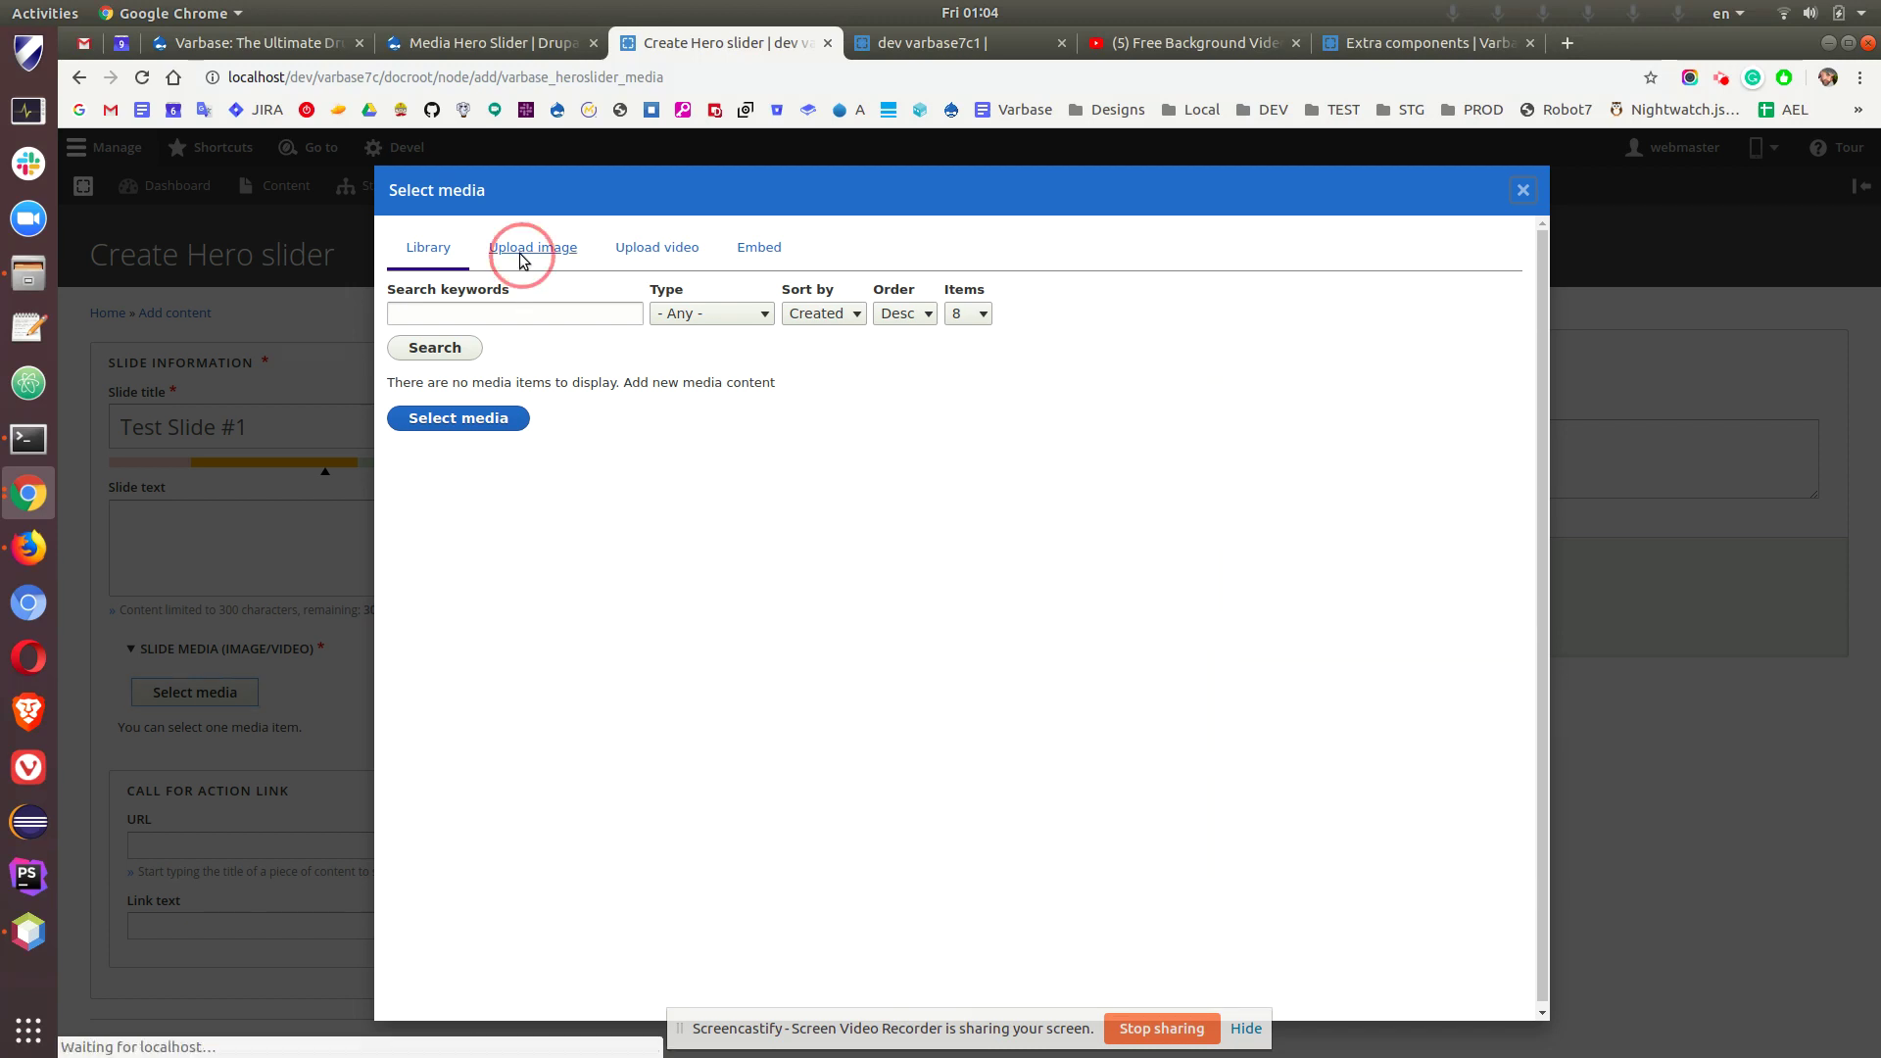
pyautogui.click(944, 438)
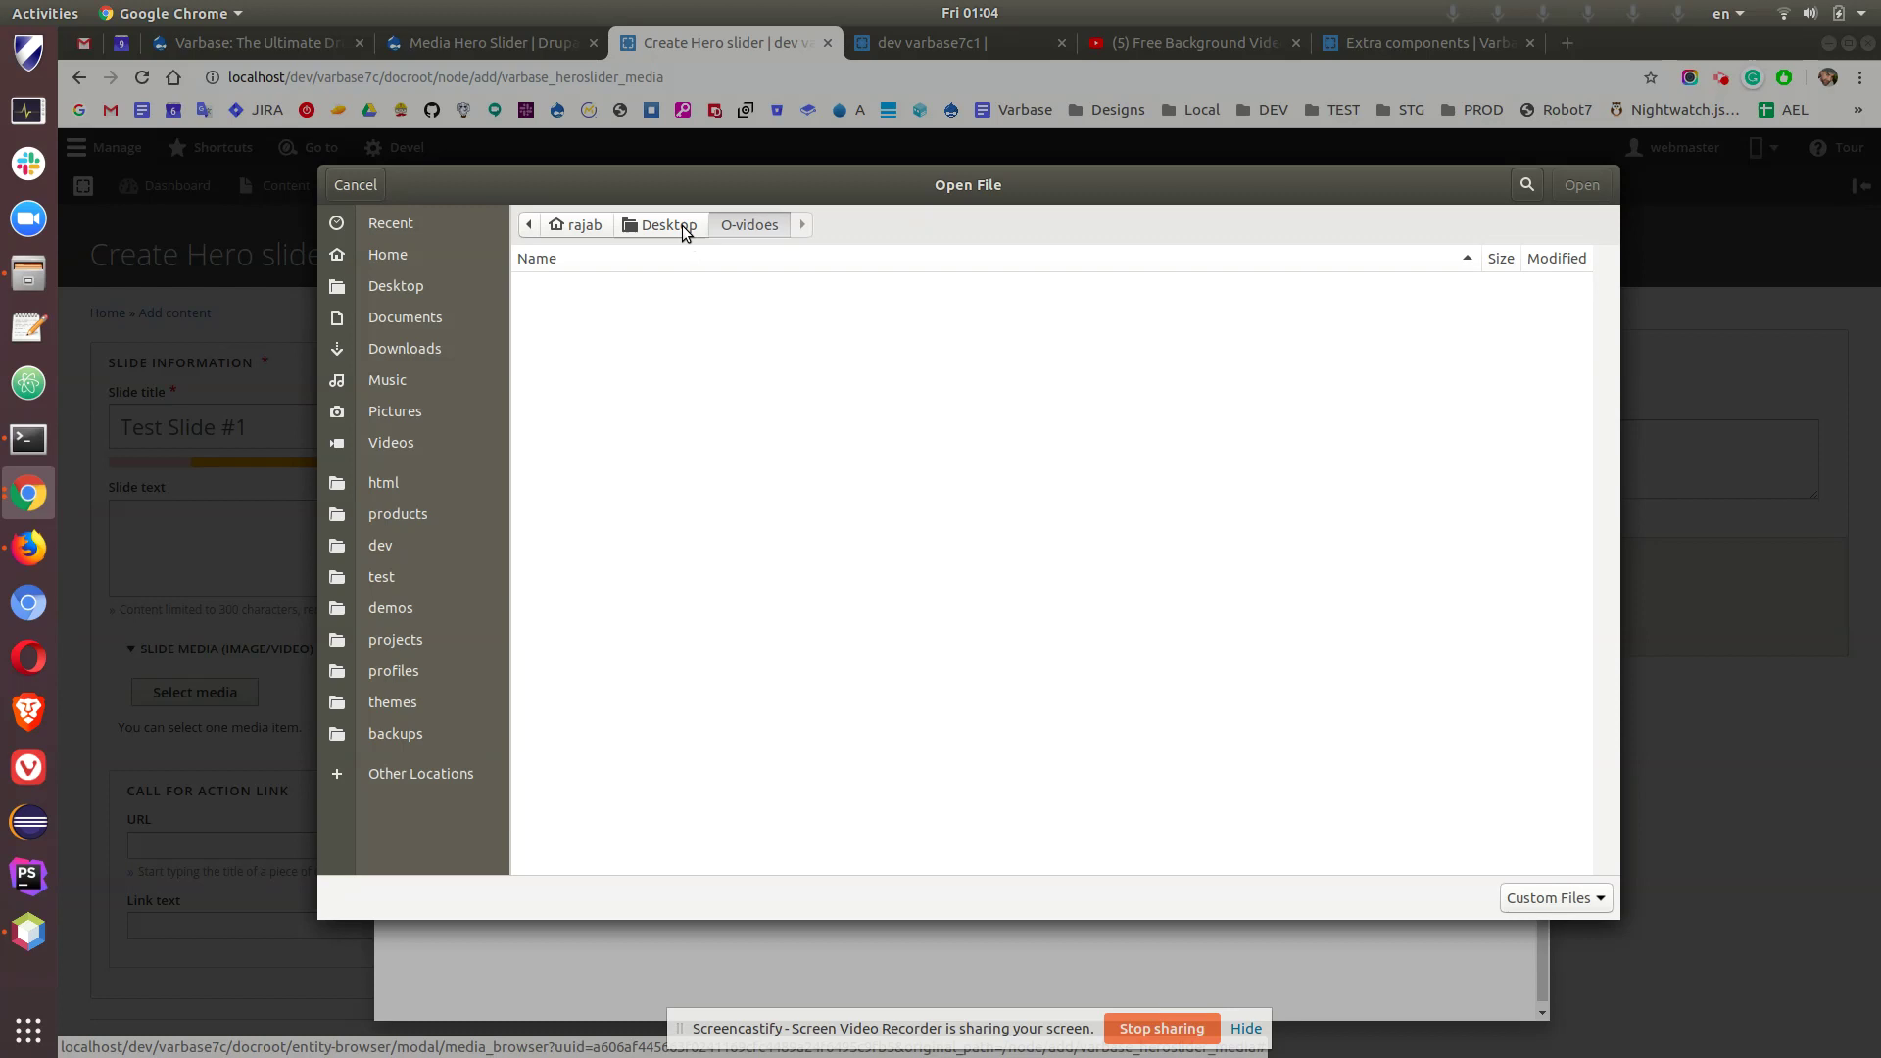
pyautogui.click(682, 224)
pyautogui.doubleClick(559, 443)
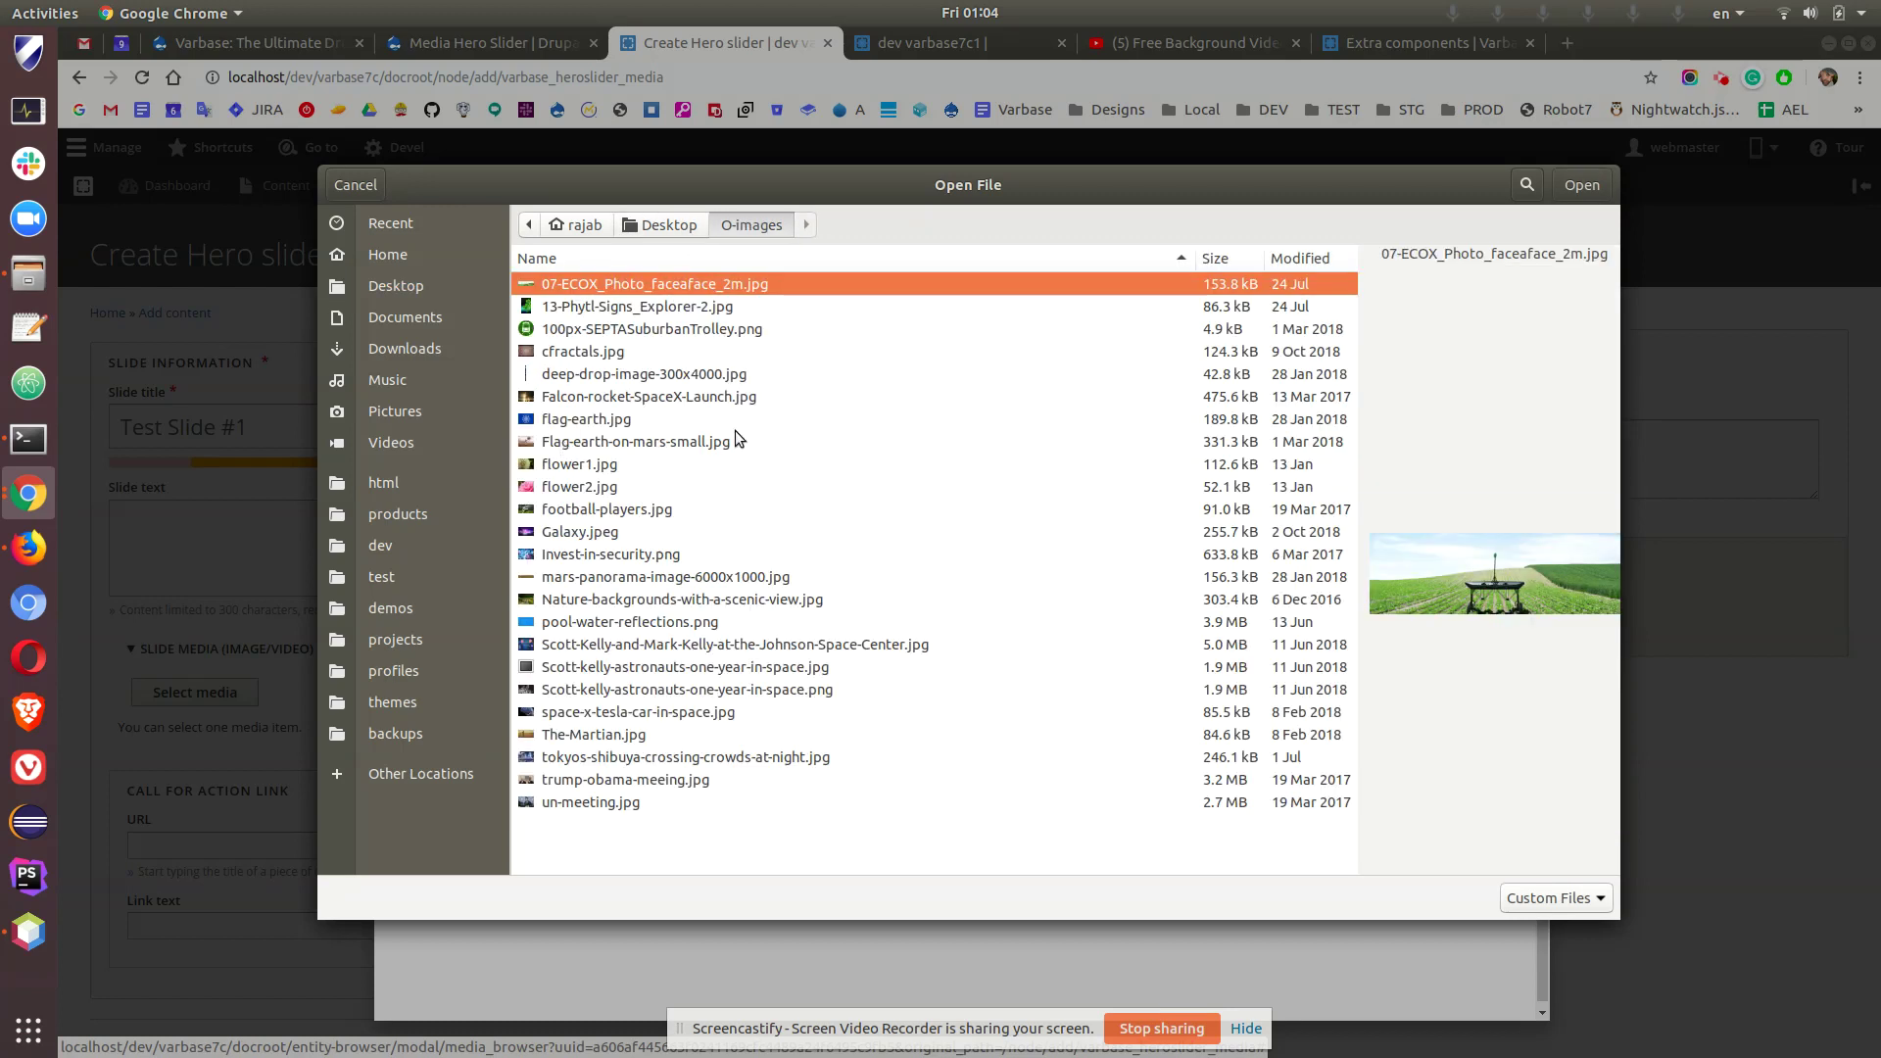
pyautogui.click(539, 534)
pyautogui.click(1561, 192)
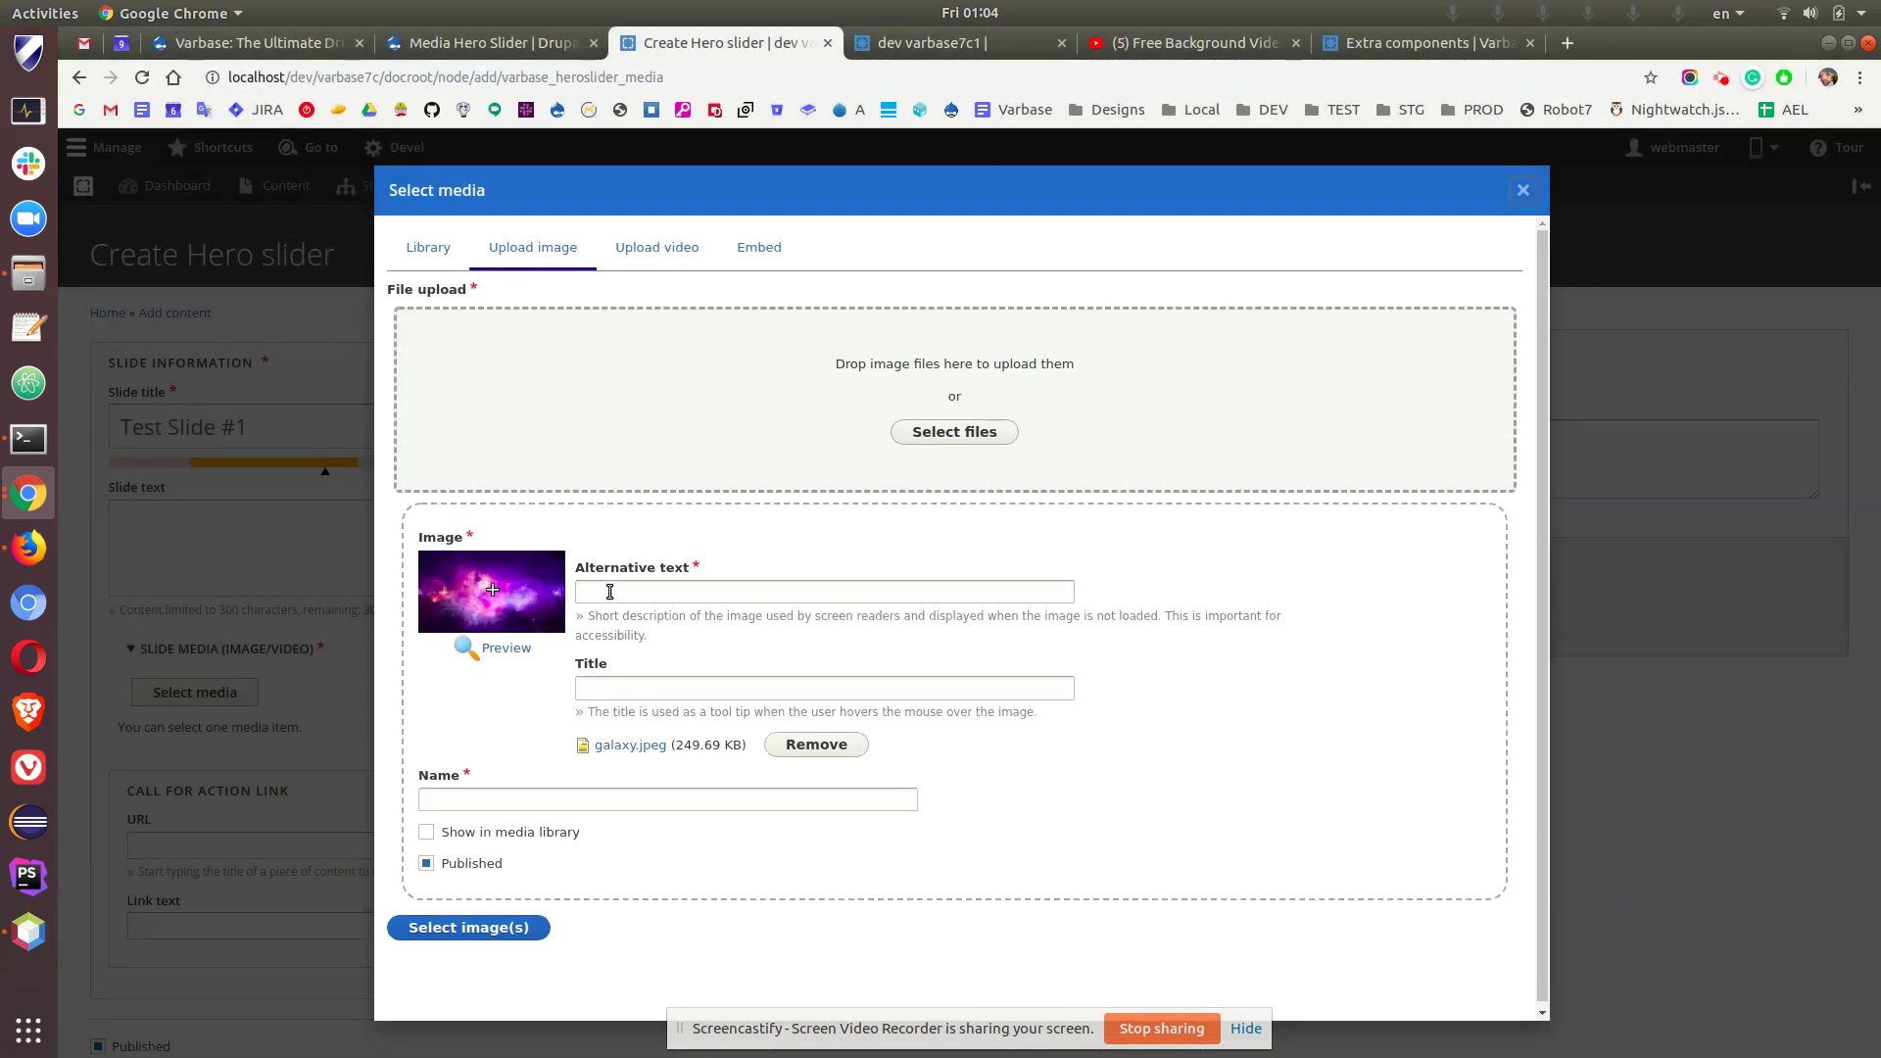
# - Set alt text, title and name to 'Galxy', list it in the media library and attach it to the slide
pyautogui.click(605, 594)
pyautogui.write('Gala')
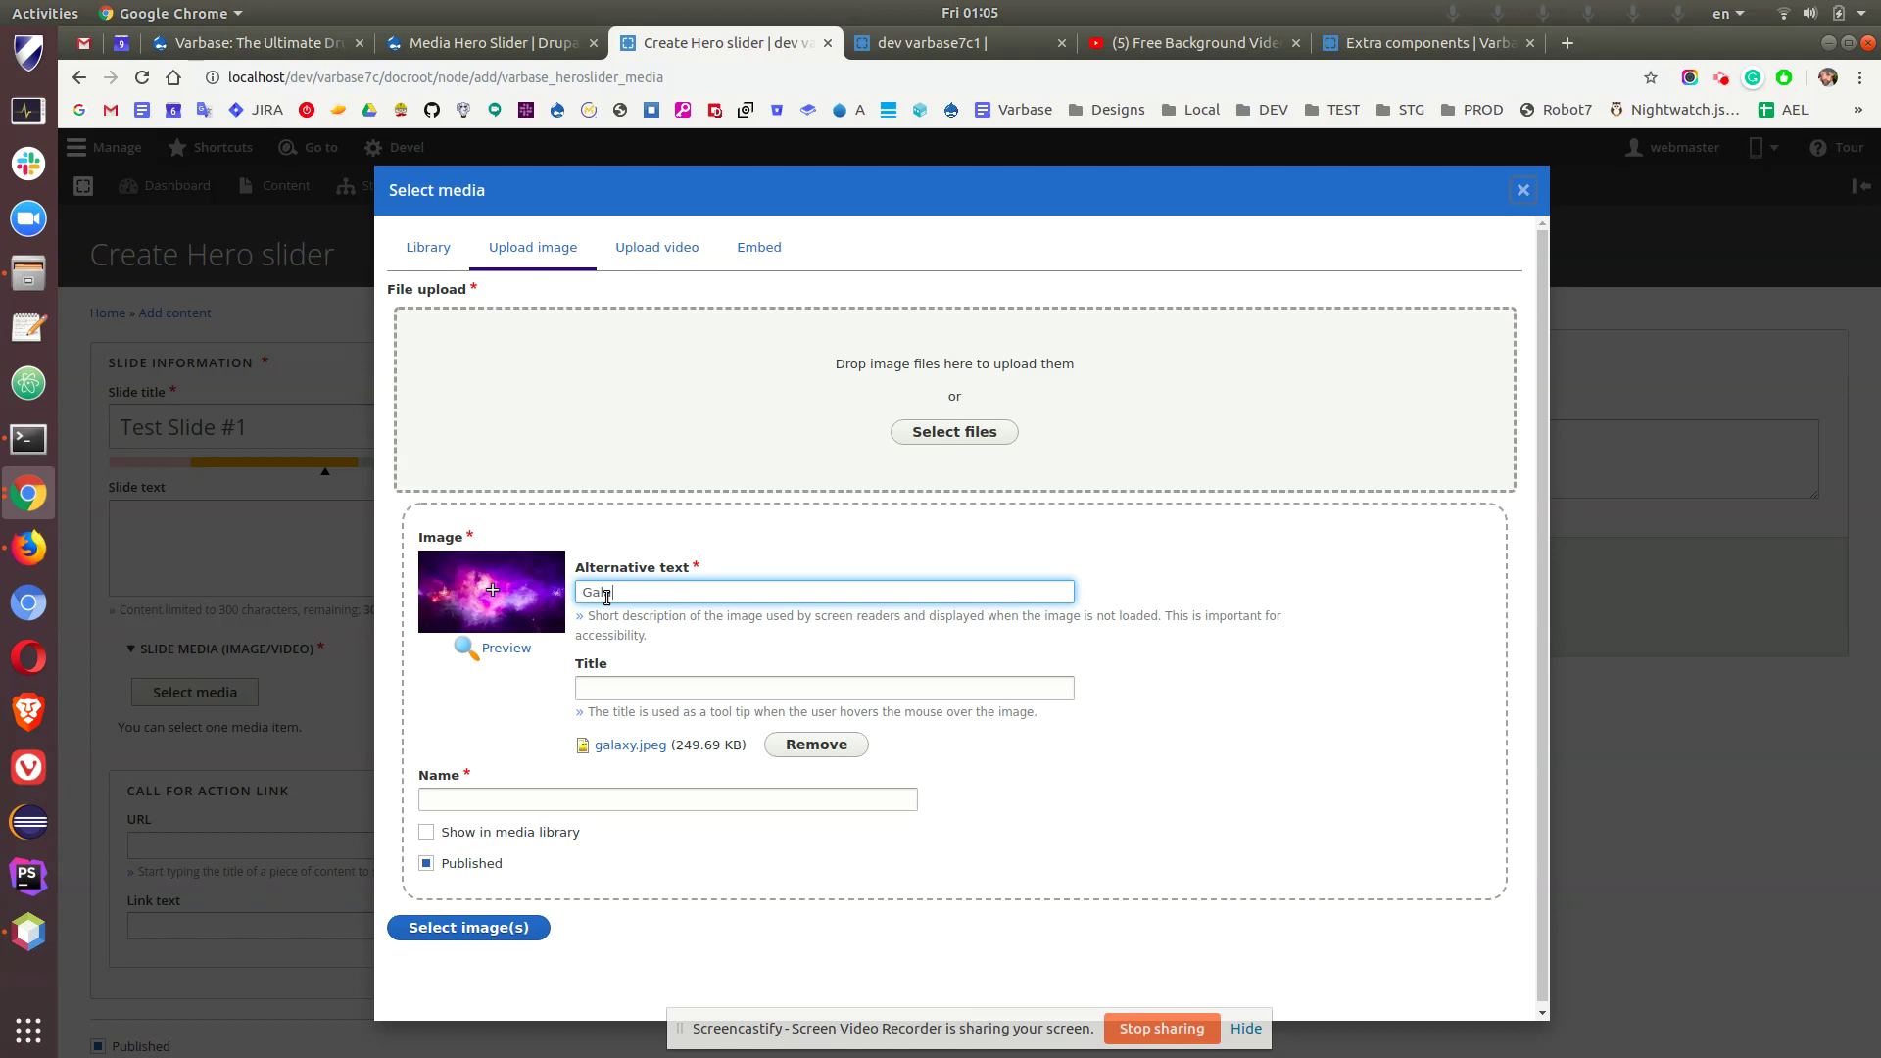
pyautogui.press('BackSpace')
pyautogui.press('BackSpace')
pyautogui.press('BackSpace')
pyautogui.doubleClick(605, 593)
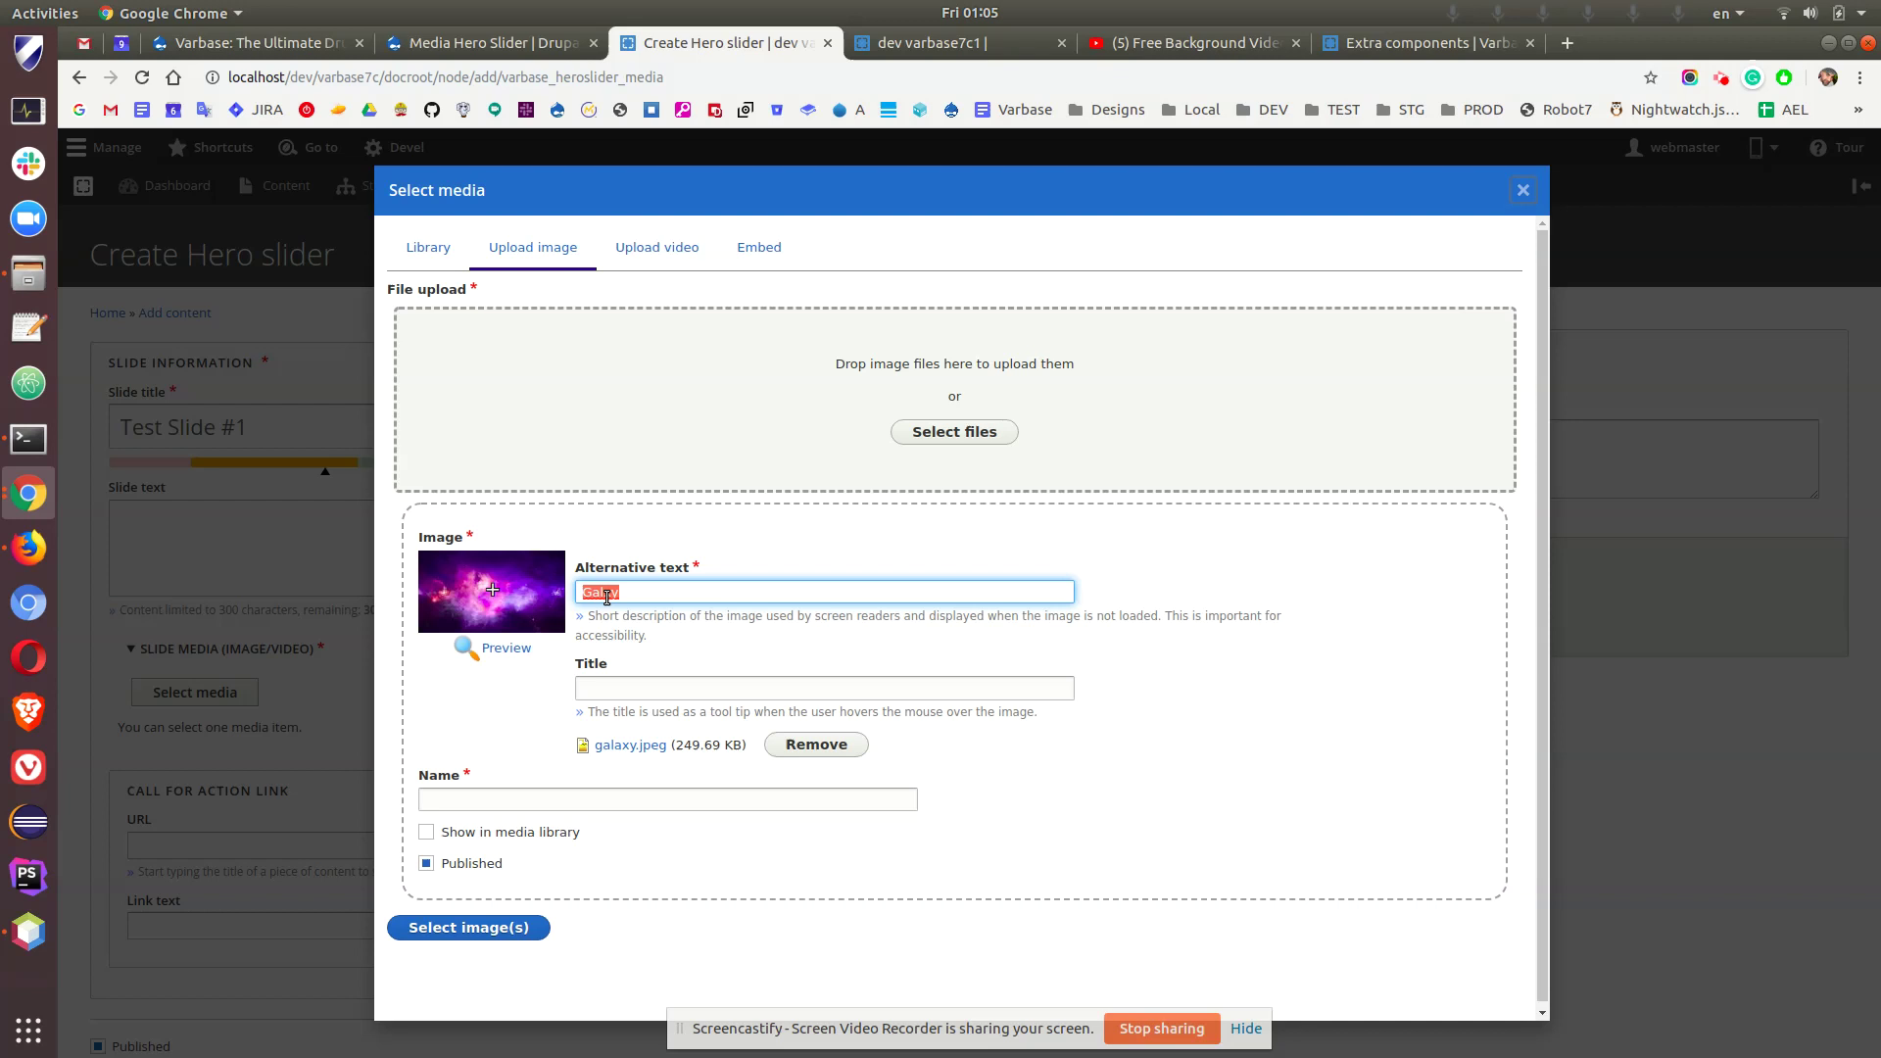
pyautogui.click(655, 689)
pyautogui.write('Galxy')
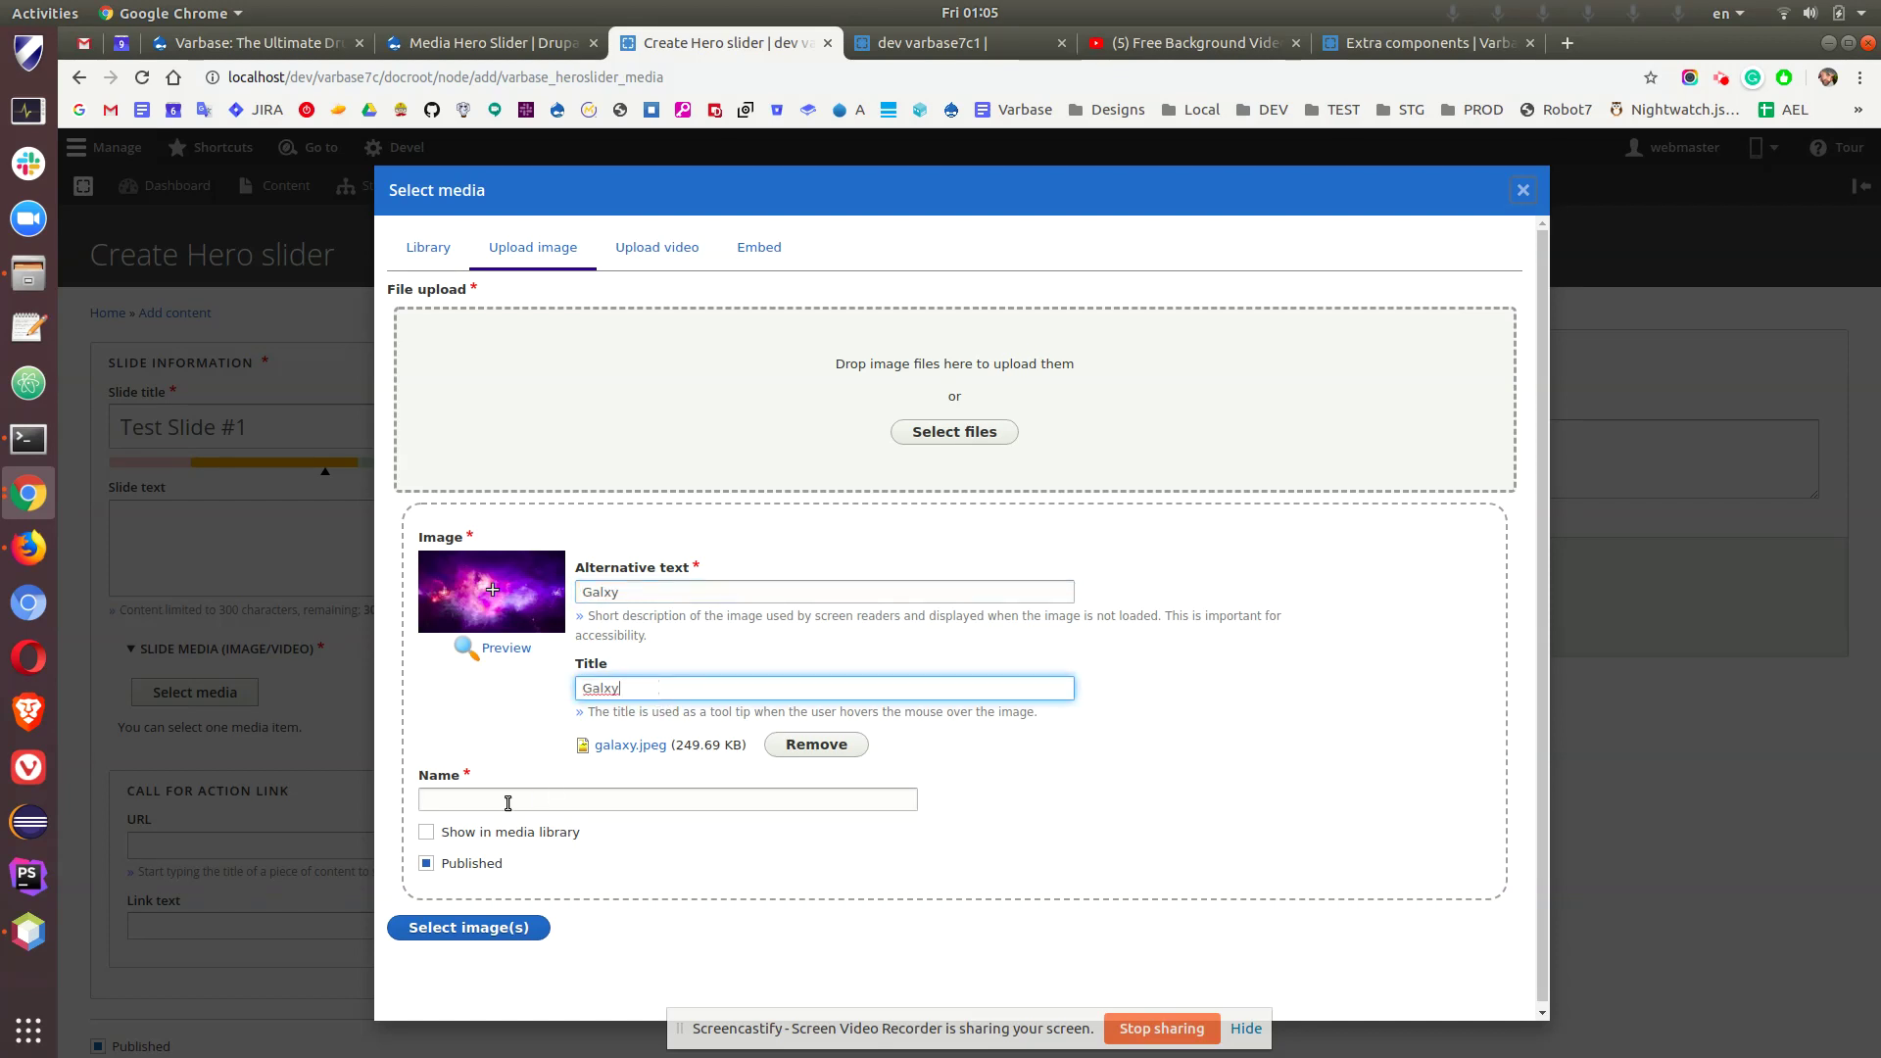
pyautogui.click(509, 802)
pyautogui.write('Galxy')
pyautogui.click(441, 829)
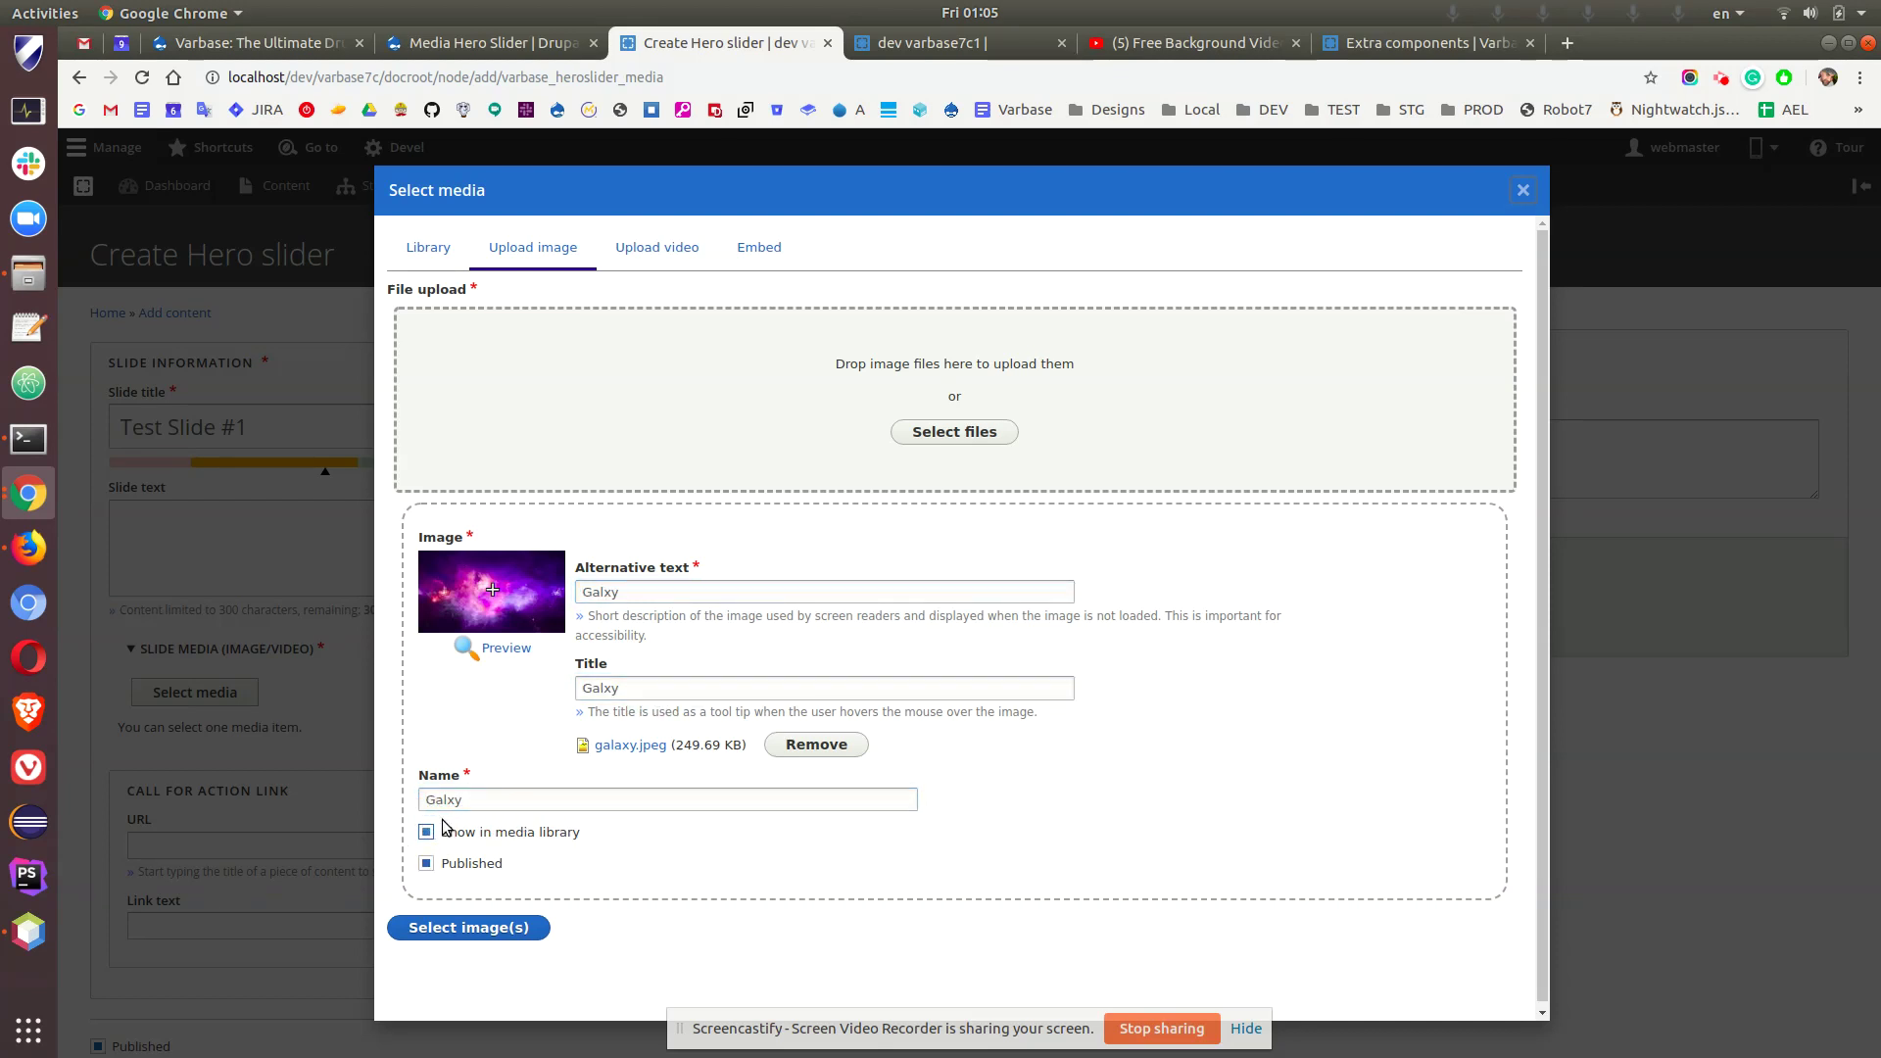
pyautogui.click(426, 927)
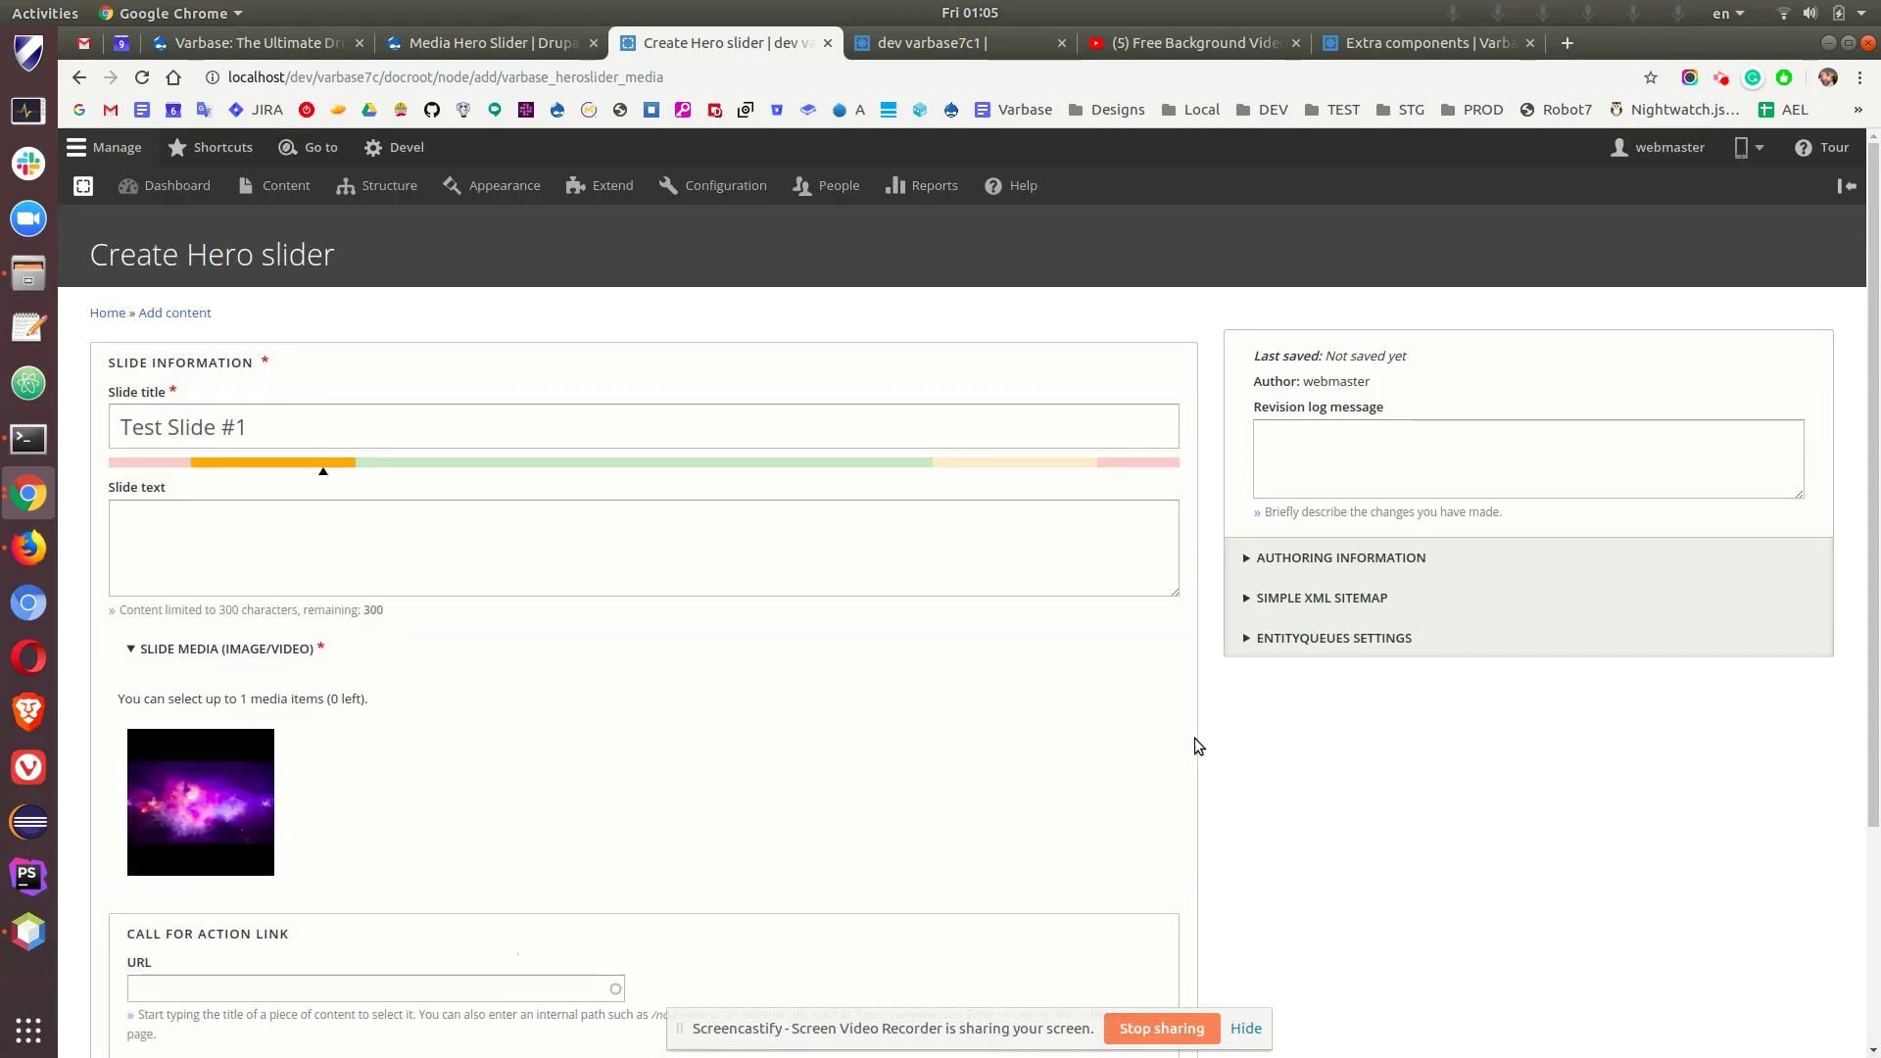
pyautogui.scroll(-2, 521, 671)
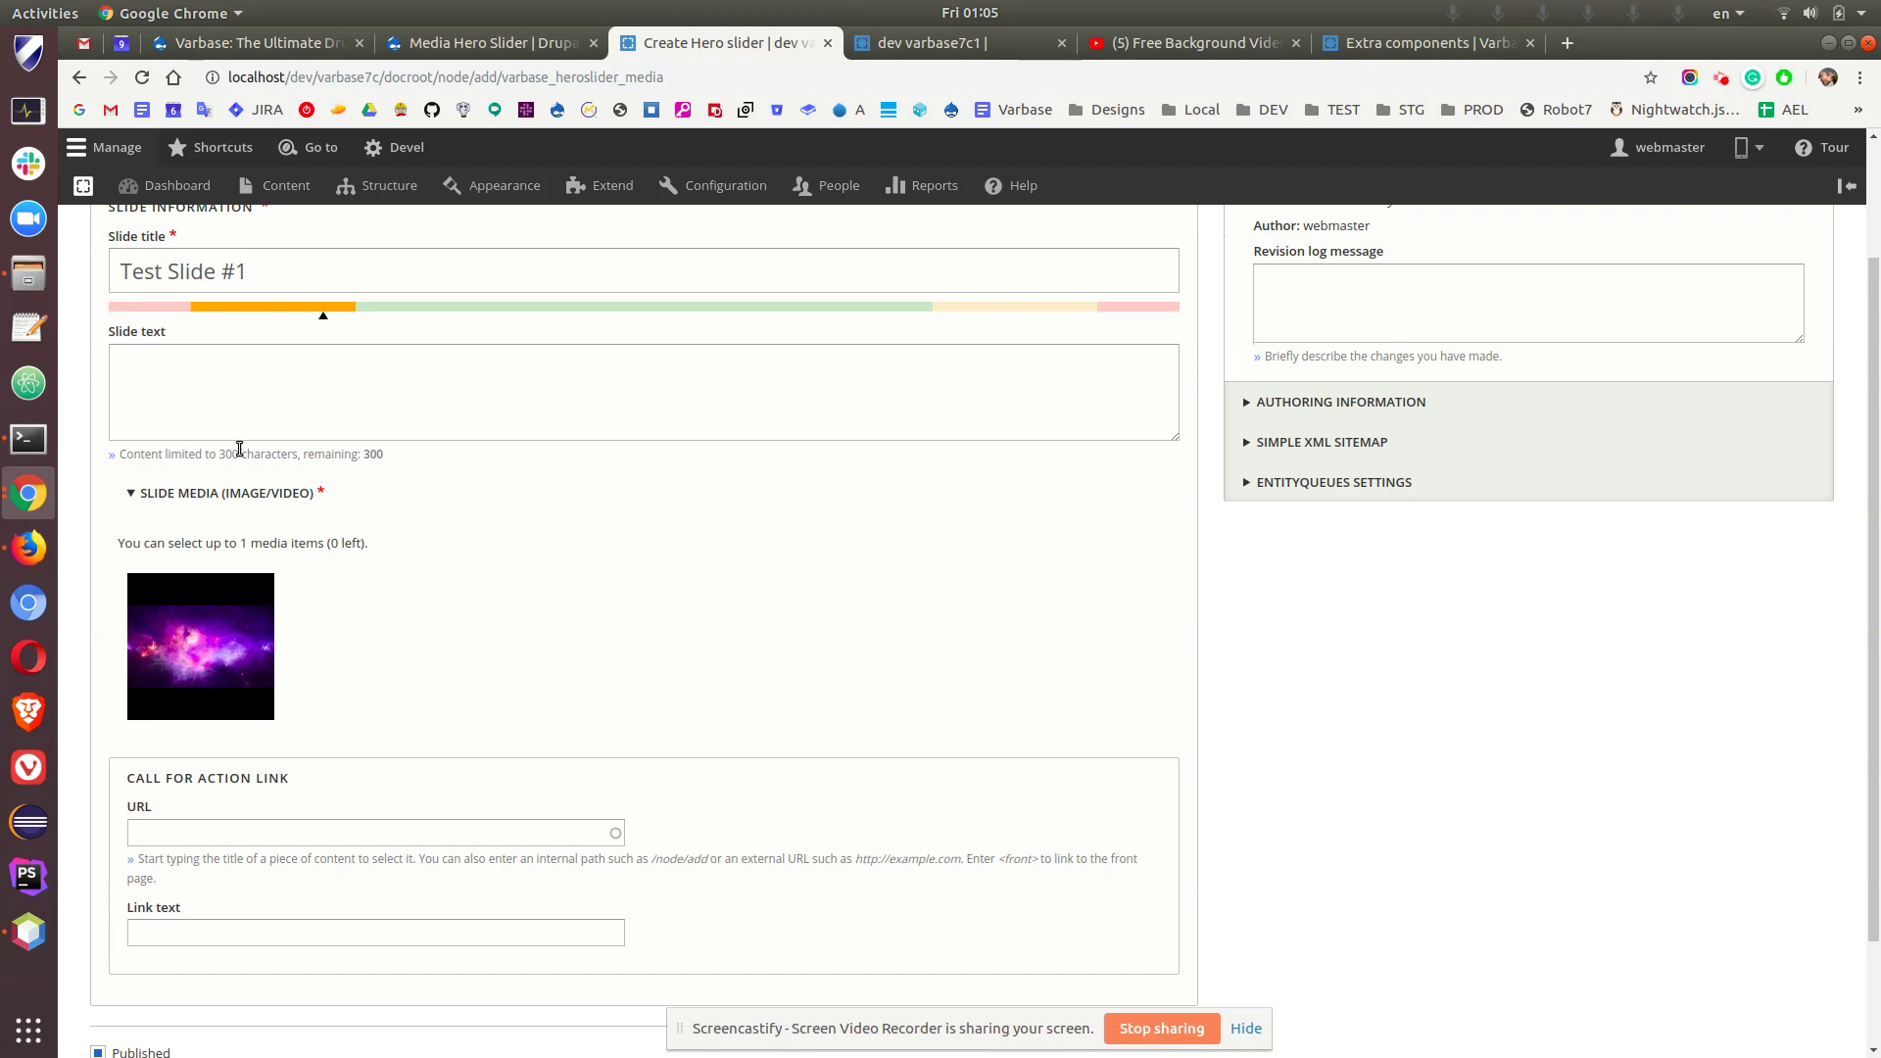
# - Expand Entityqueues Settings to confirm the Media Hero Slider queue checkbox
pyautogui.click(1242, 483)
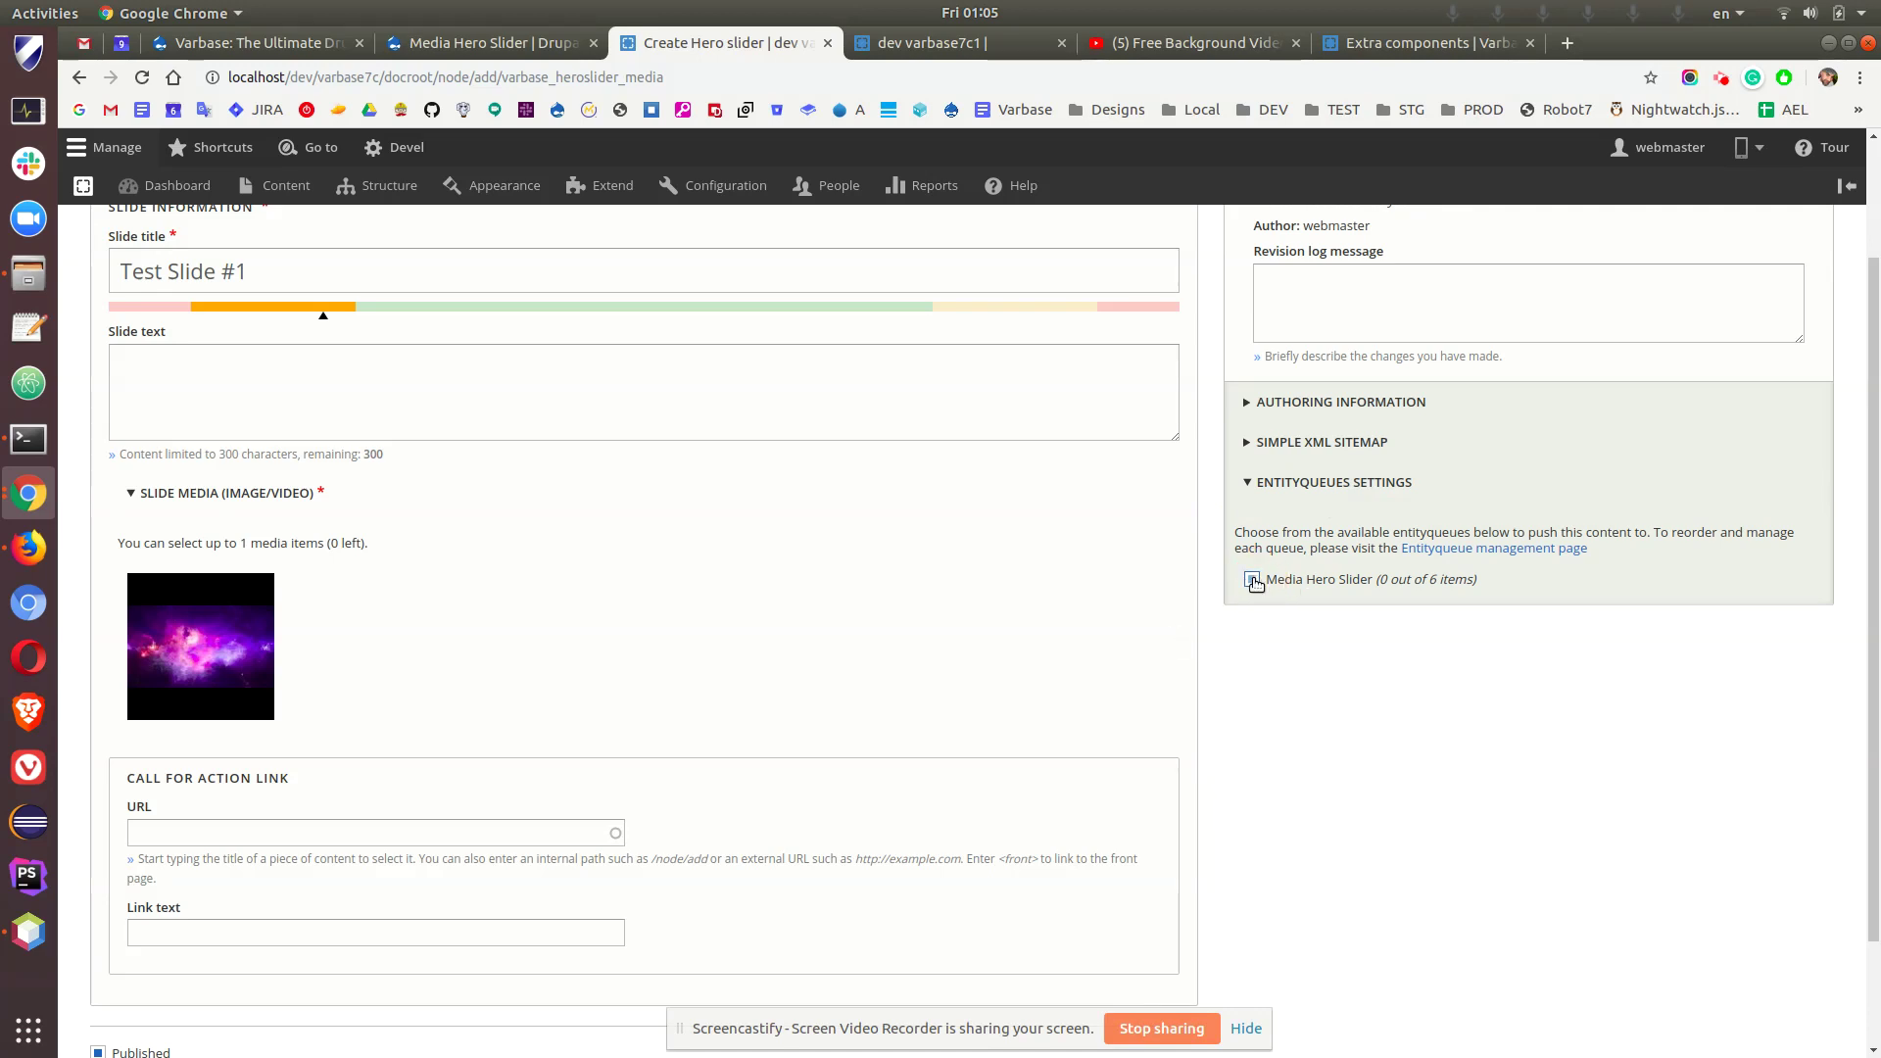
pyautogui.click(1246, 1030)
pyautogui.scroll(-2, 199, 874)
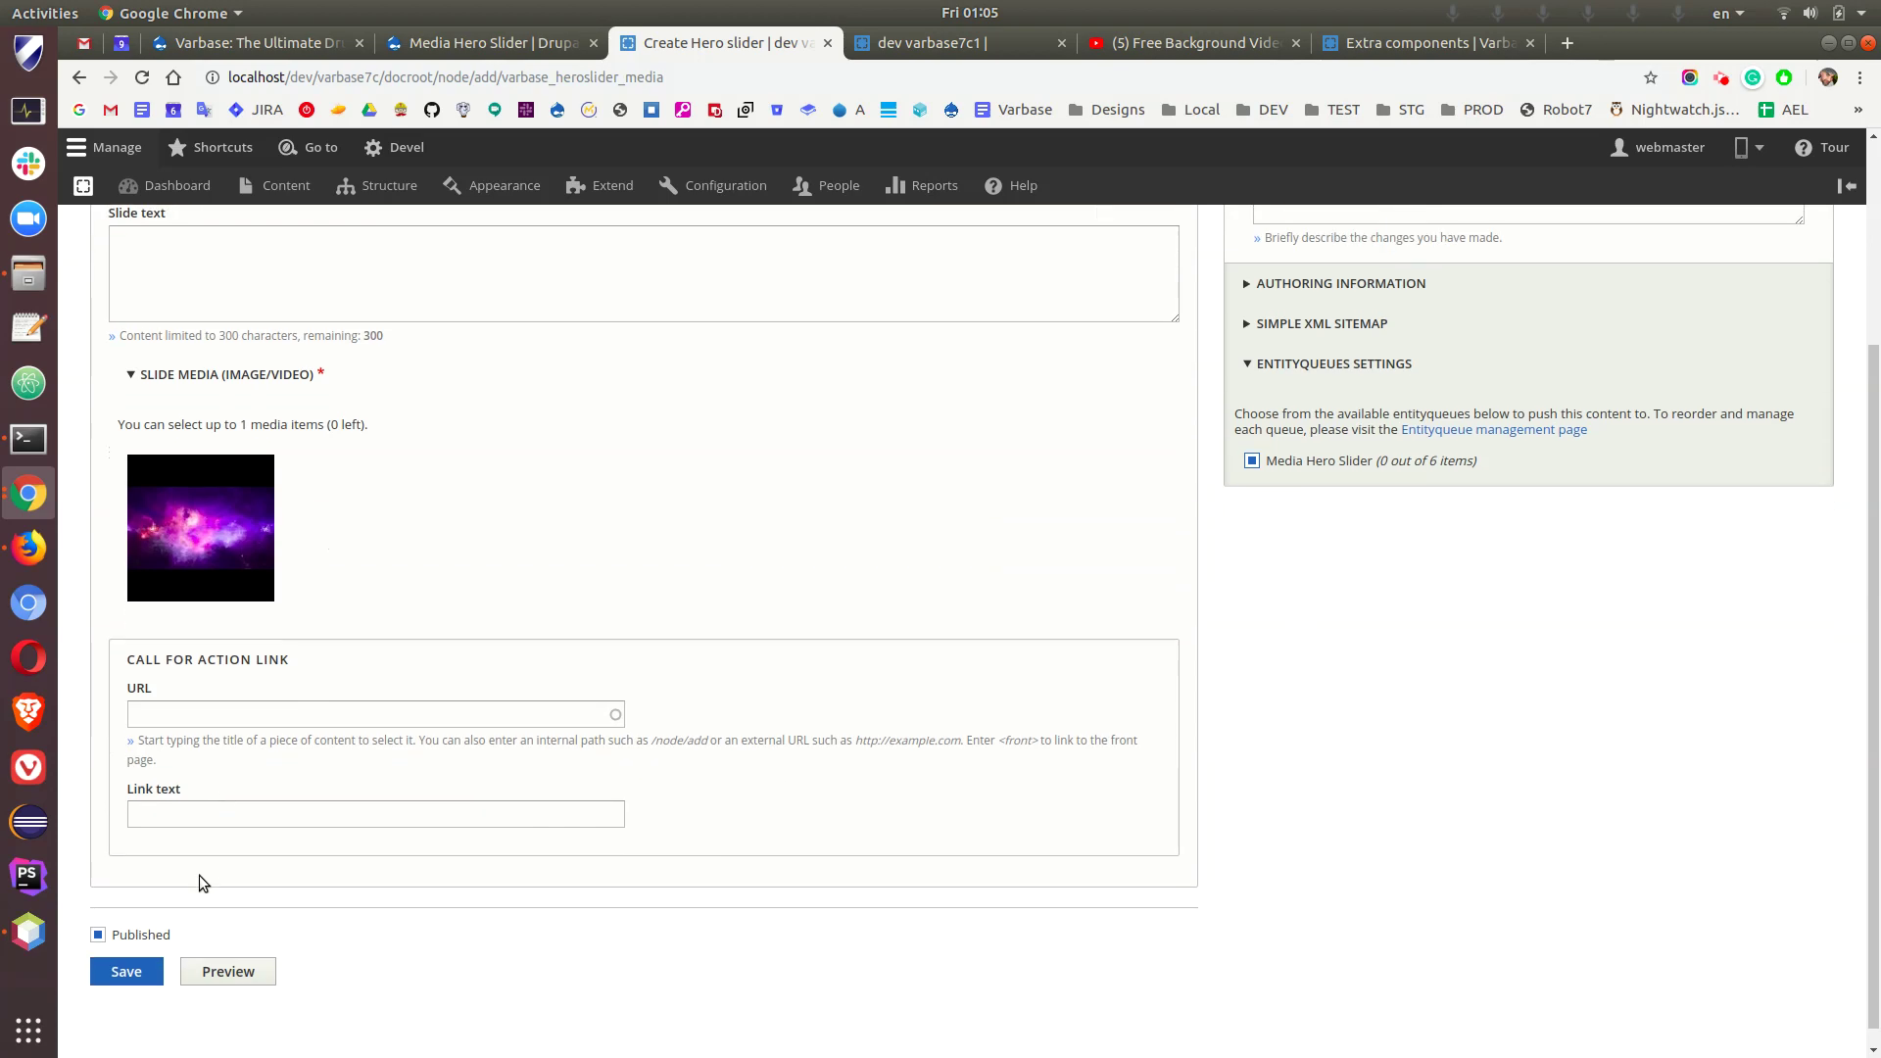
# - Save Test Slide #1 and view it in the home page hero slider
pyautogui.click(130, 956)
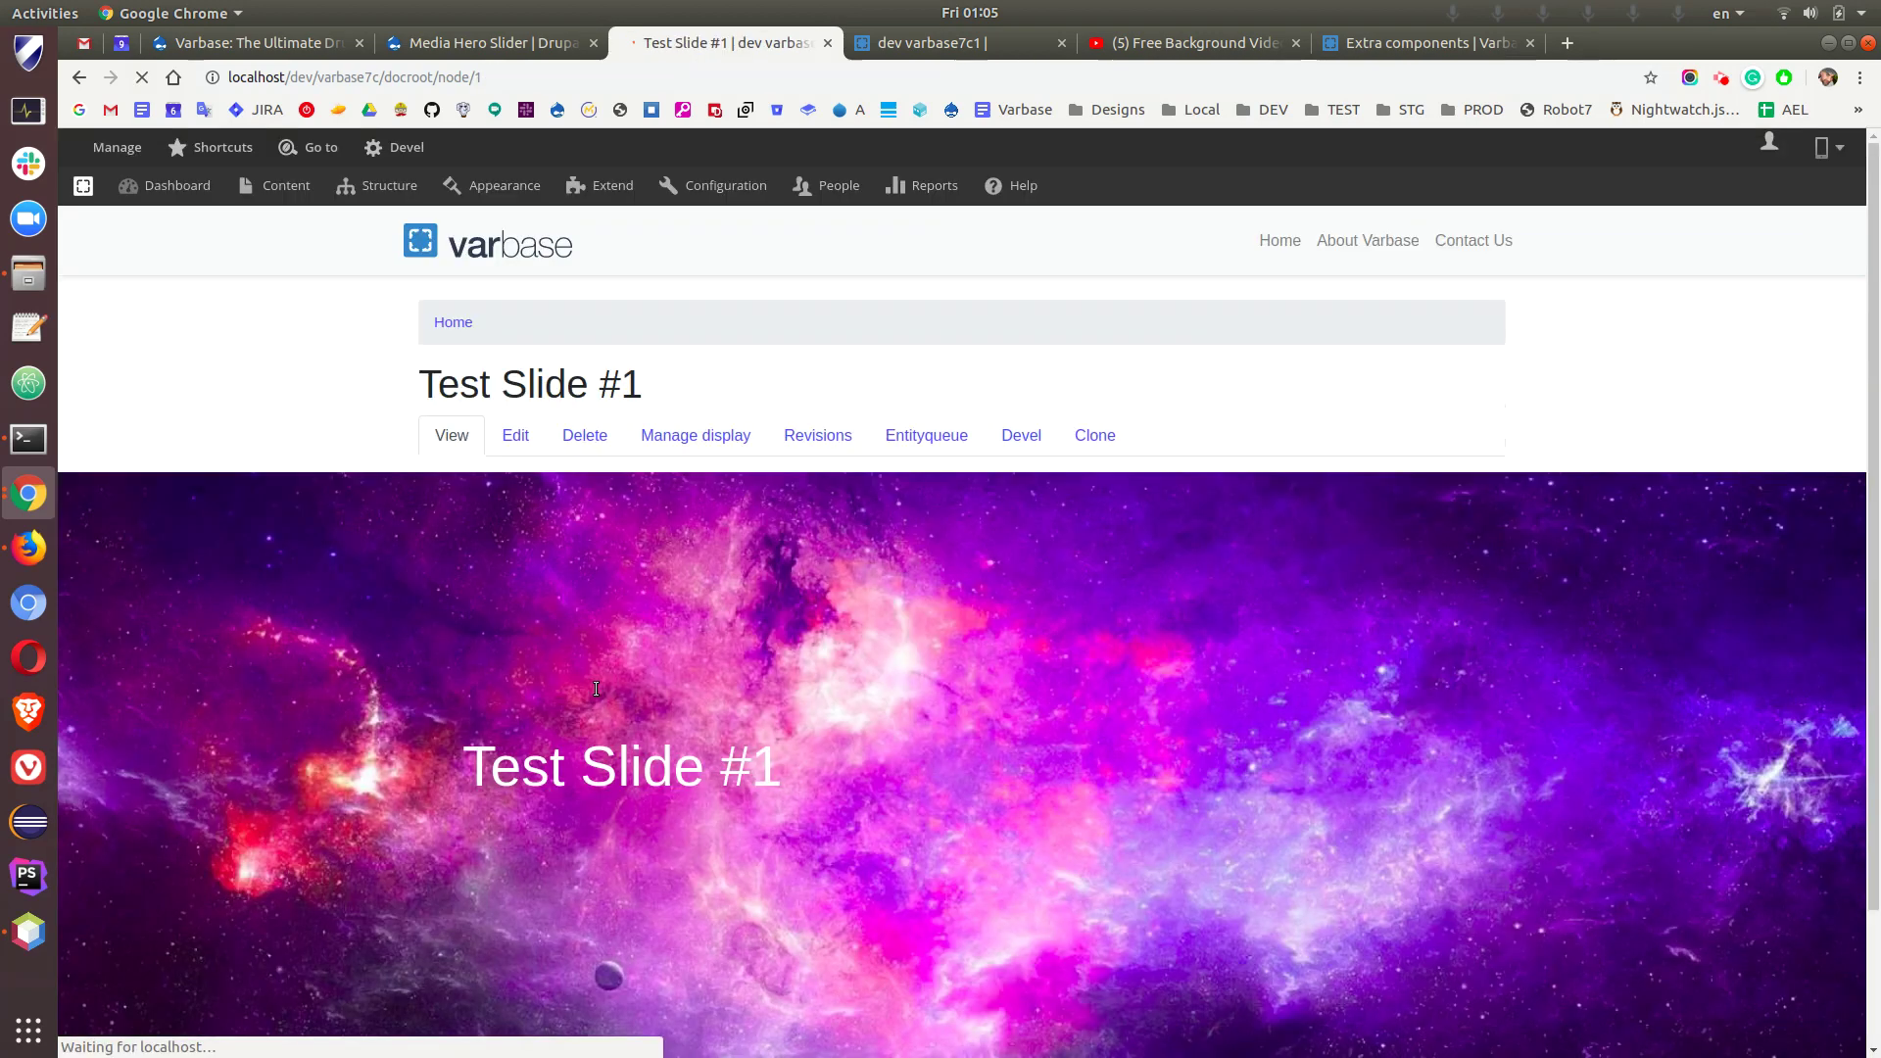
pyautogui.scroll(-3, 721, 711)
pyautogui.scroll(3, 473, 711)
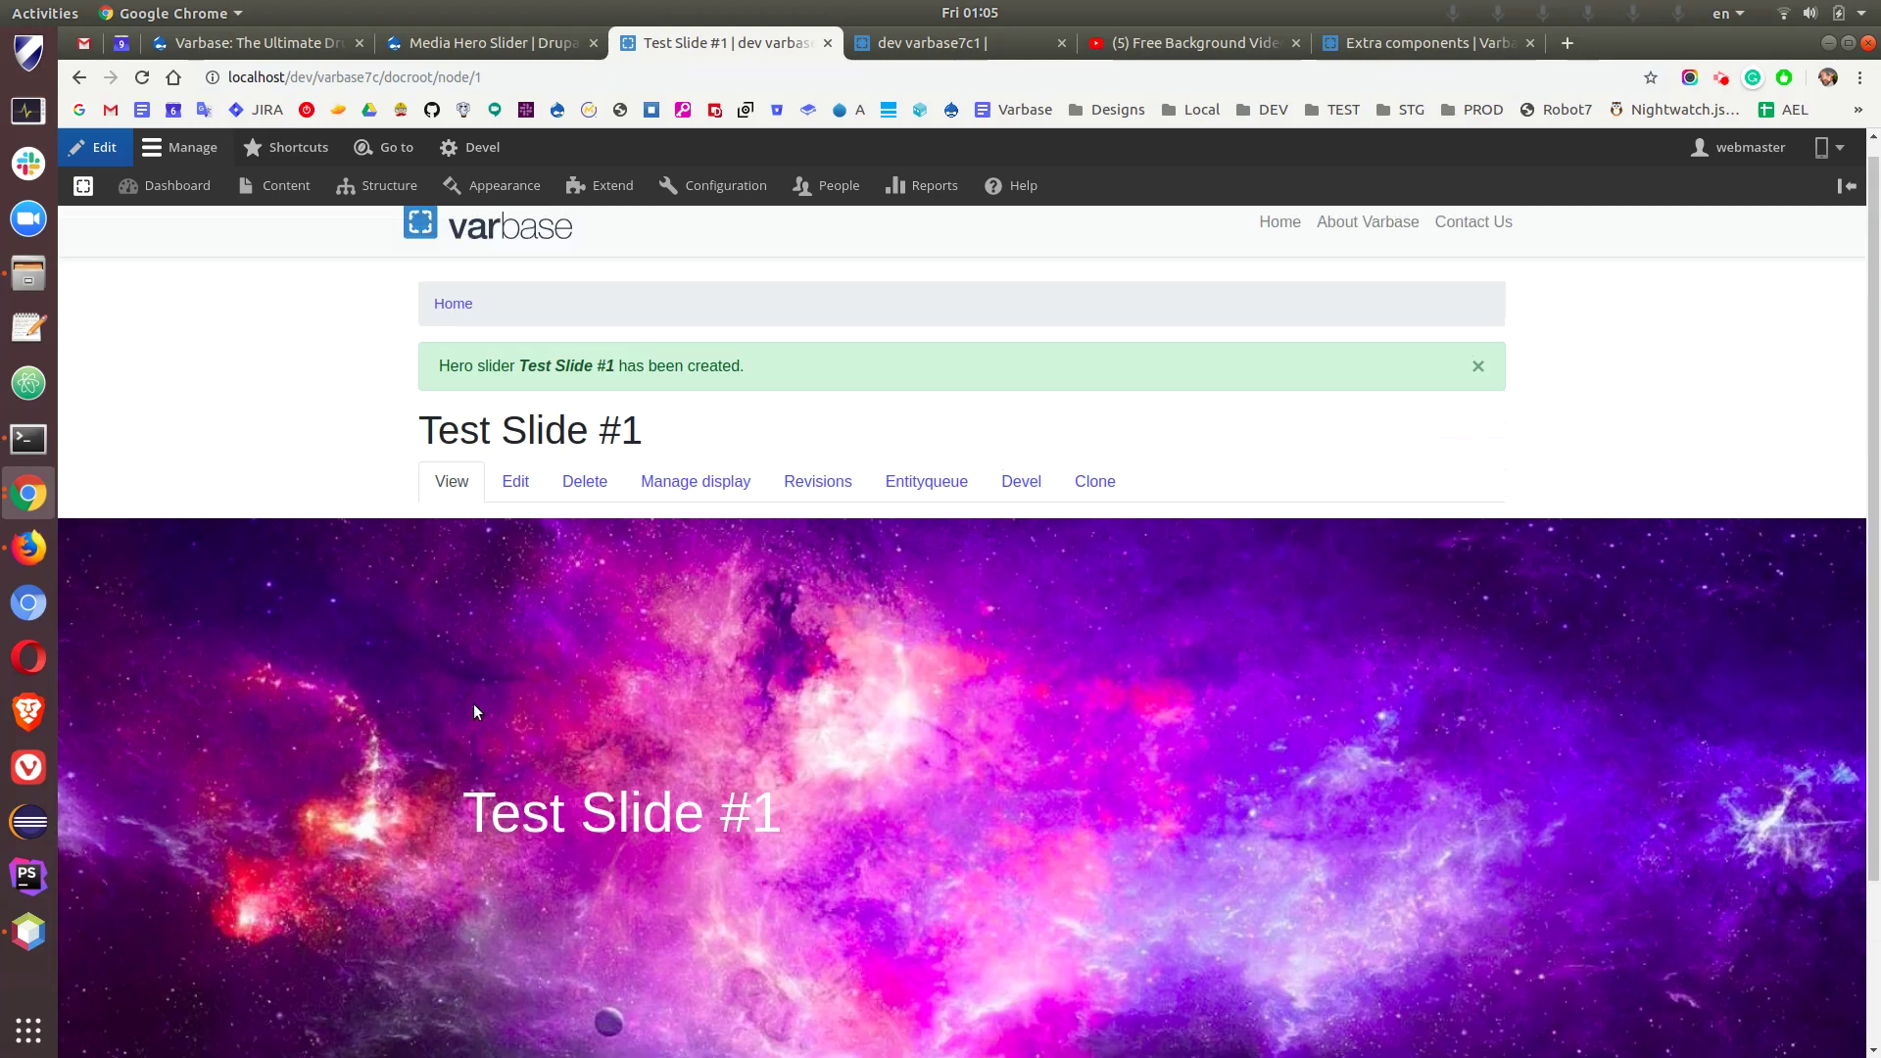
pyautogui.click(1281, 221)
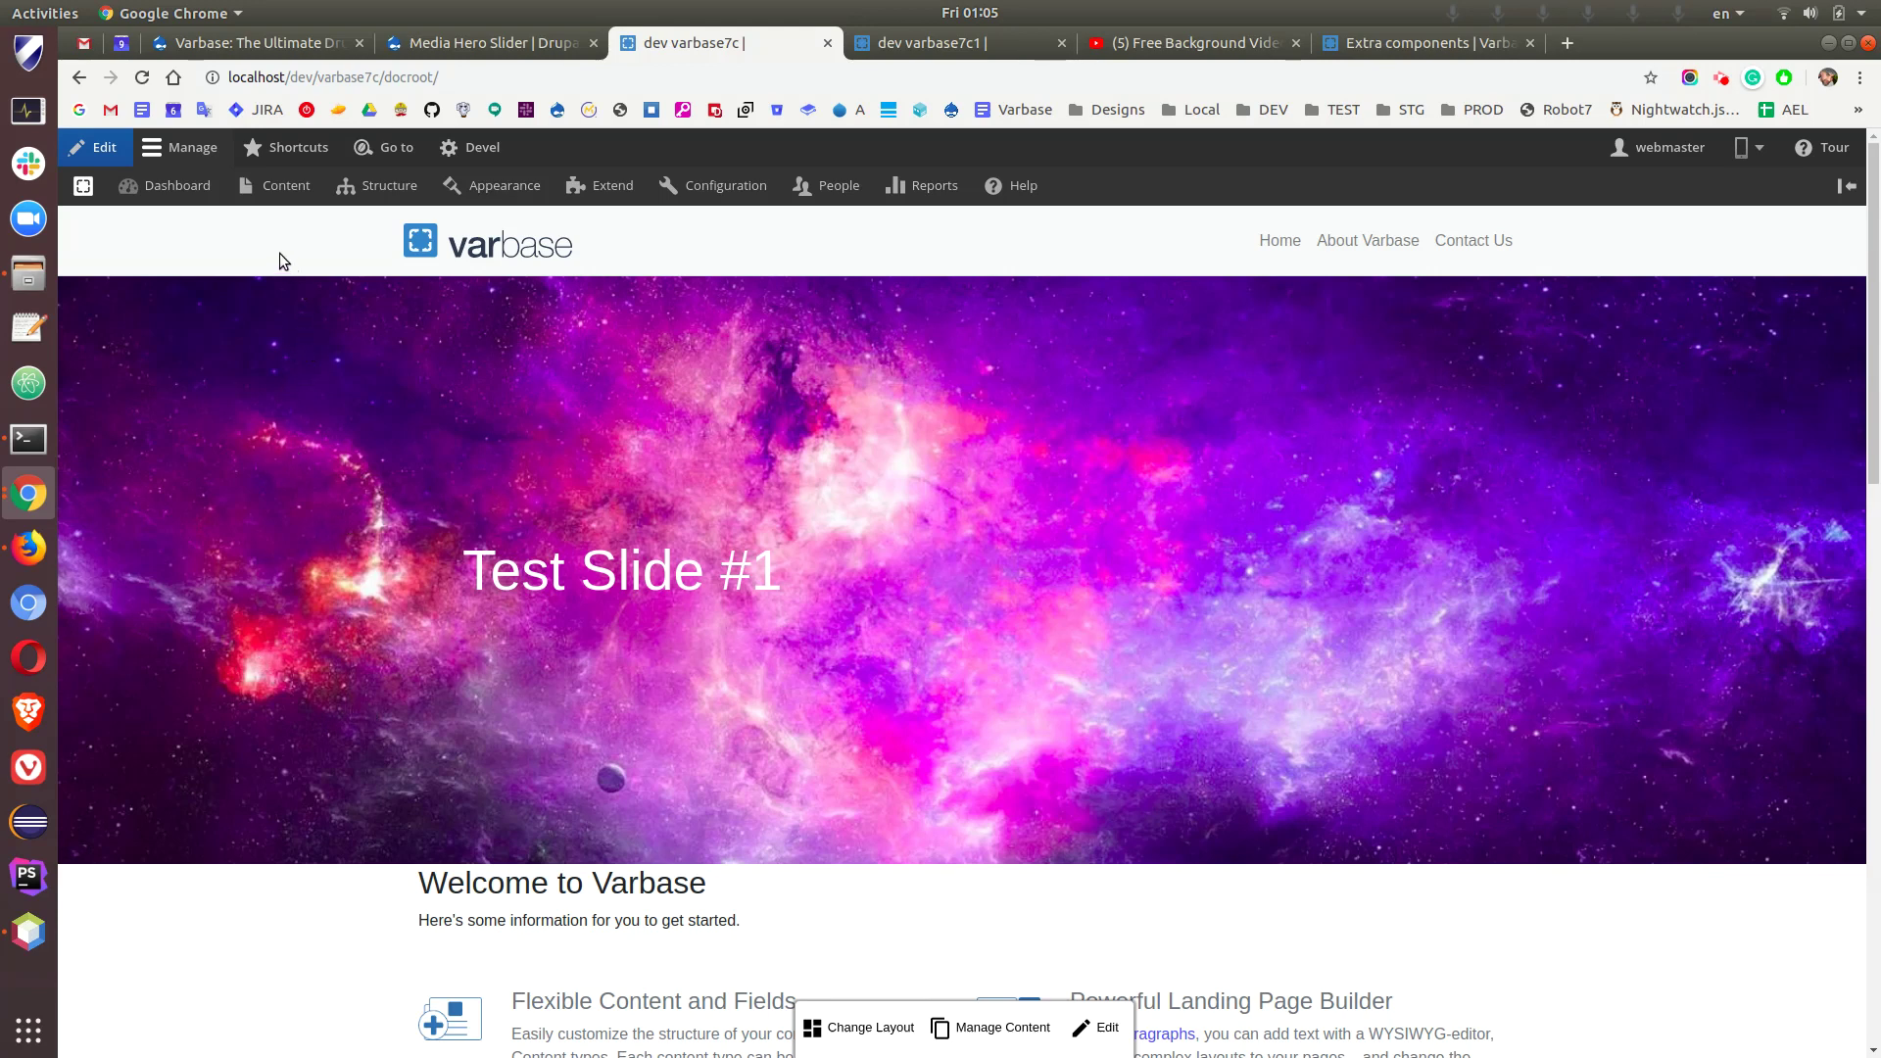
pyautogui.moveTo(277, 185)
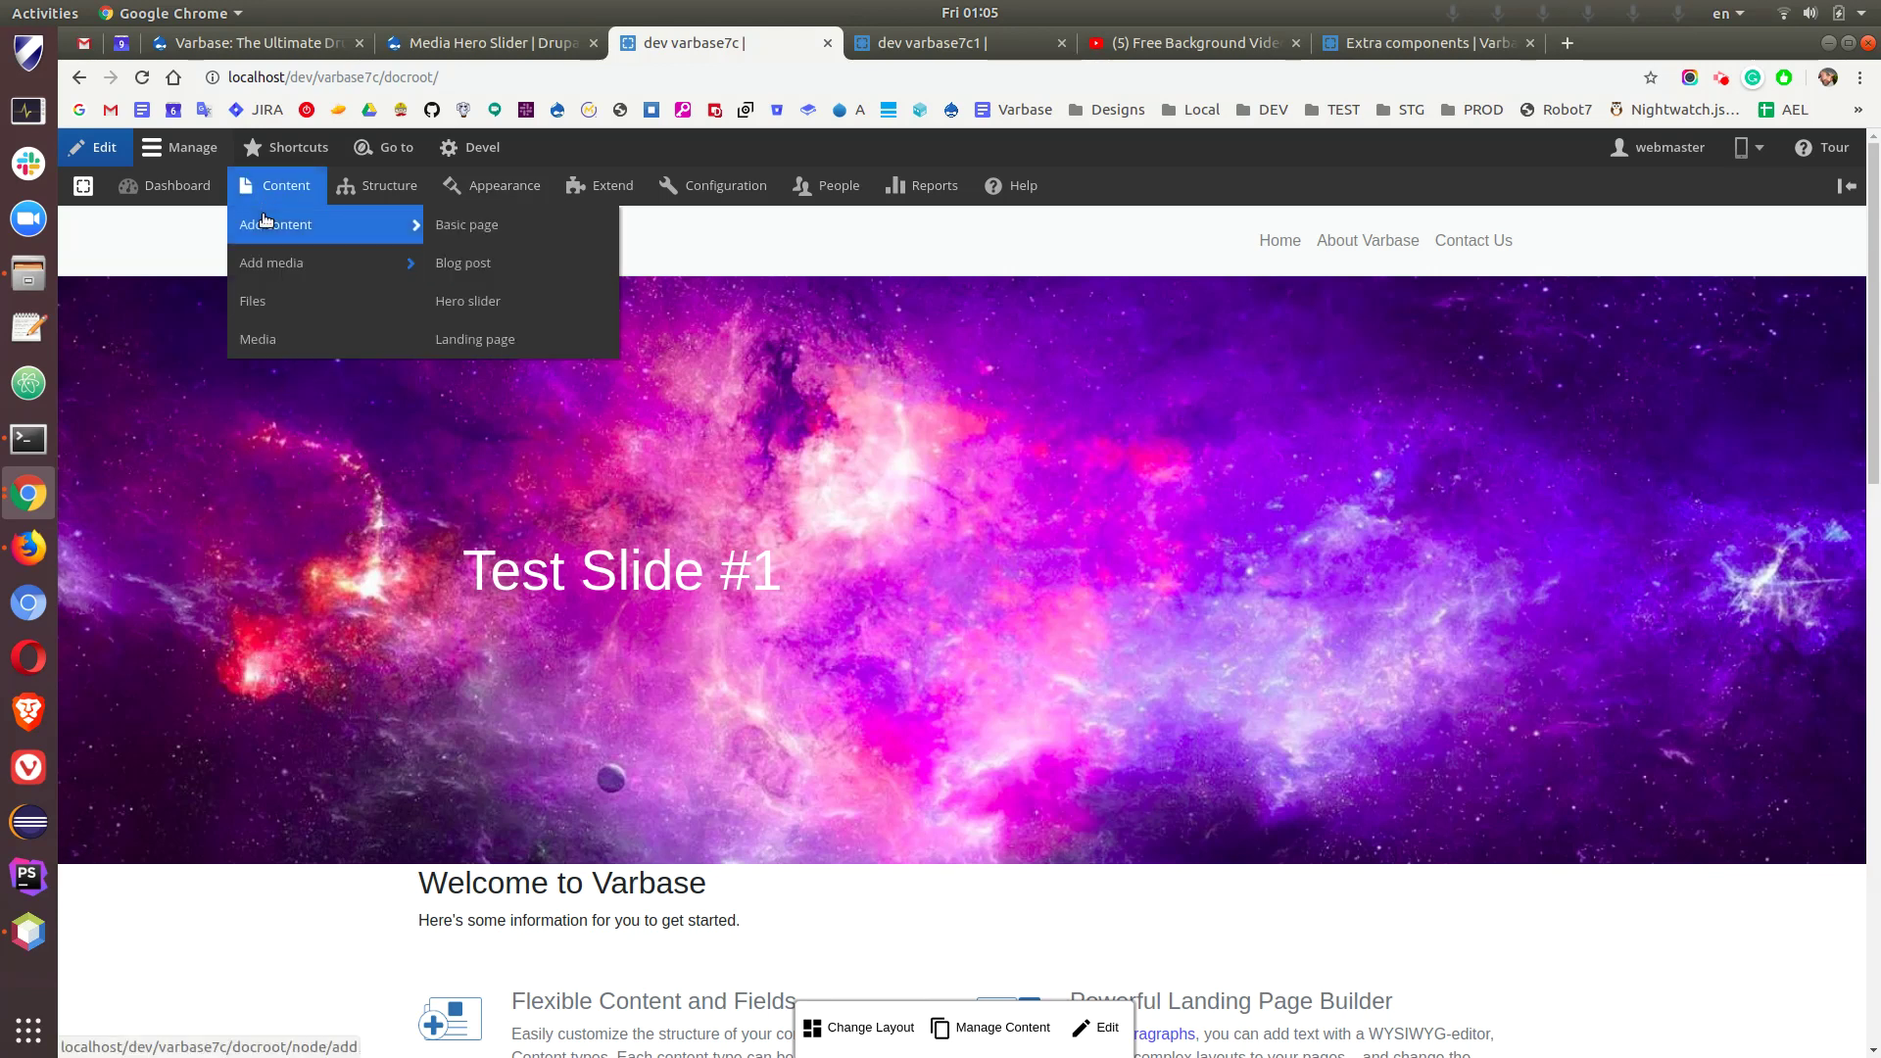
# - Create a second Hero slider titled 'Slide #2 Local Video'
pyautogui.click(266, 223)
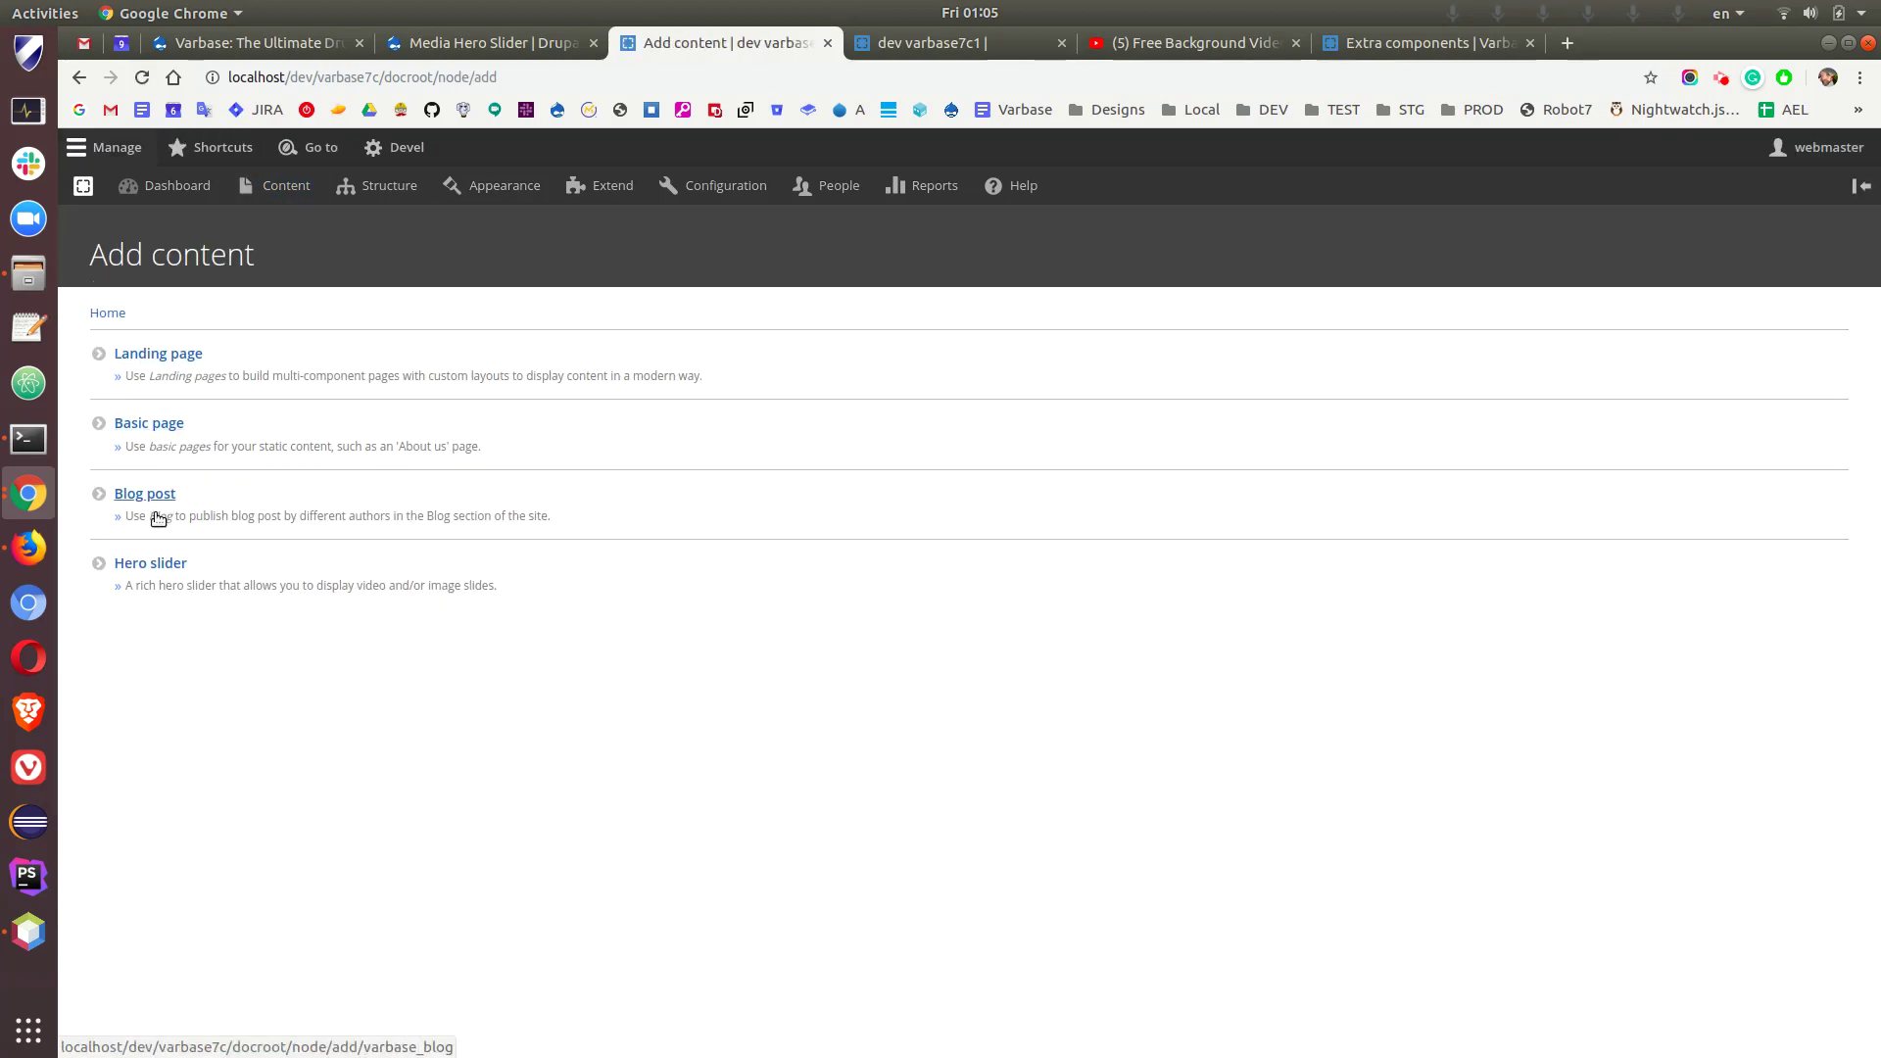
pyautogui.click(339, 510)
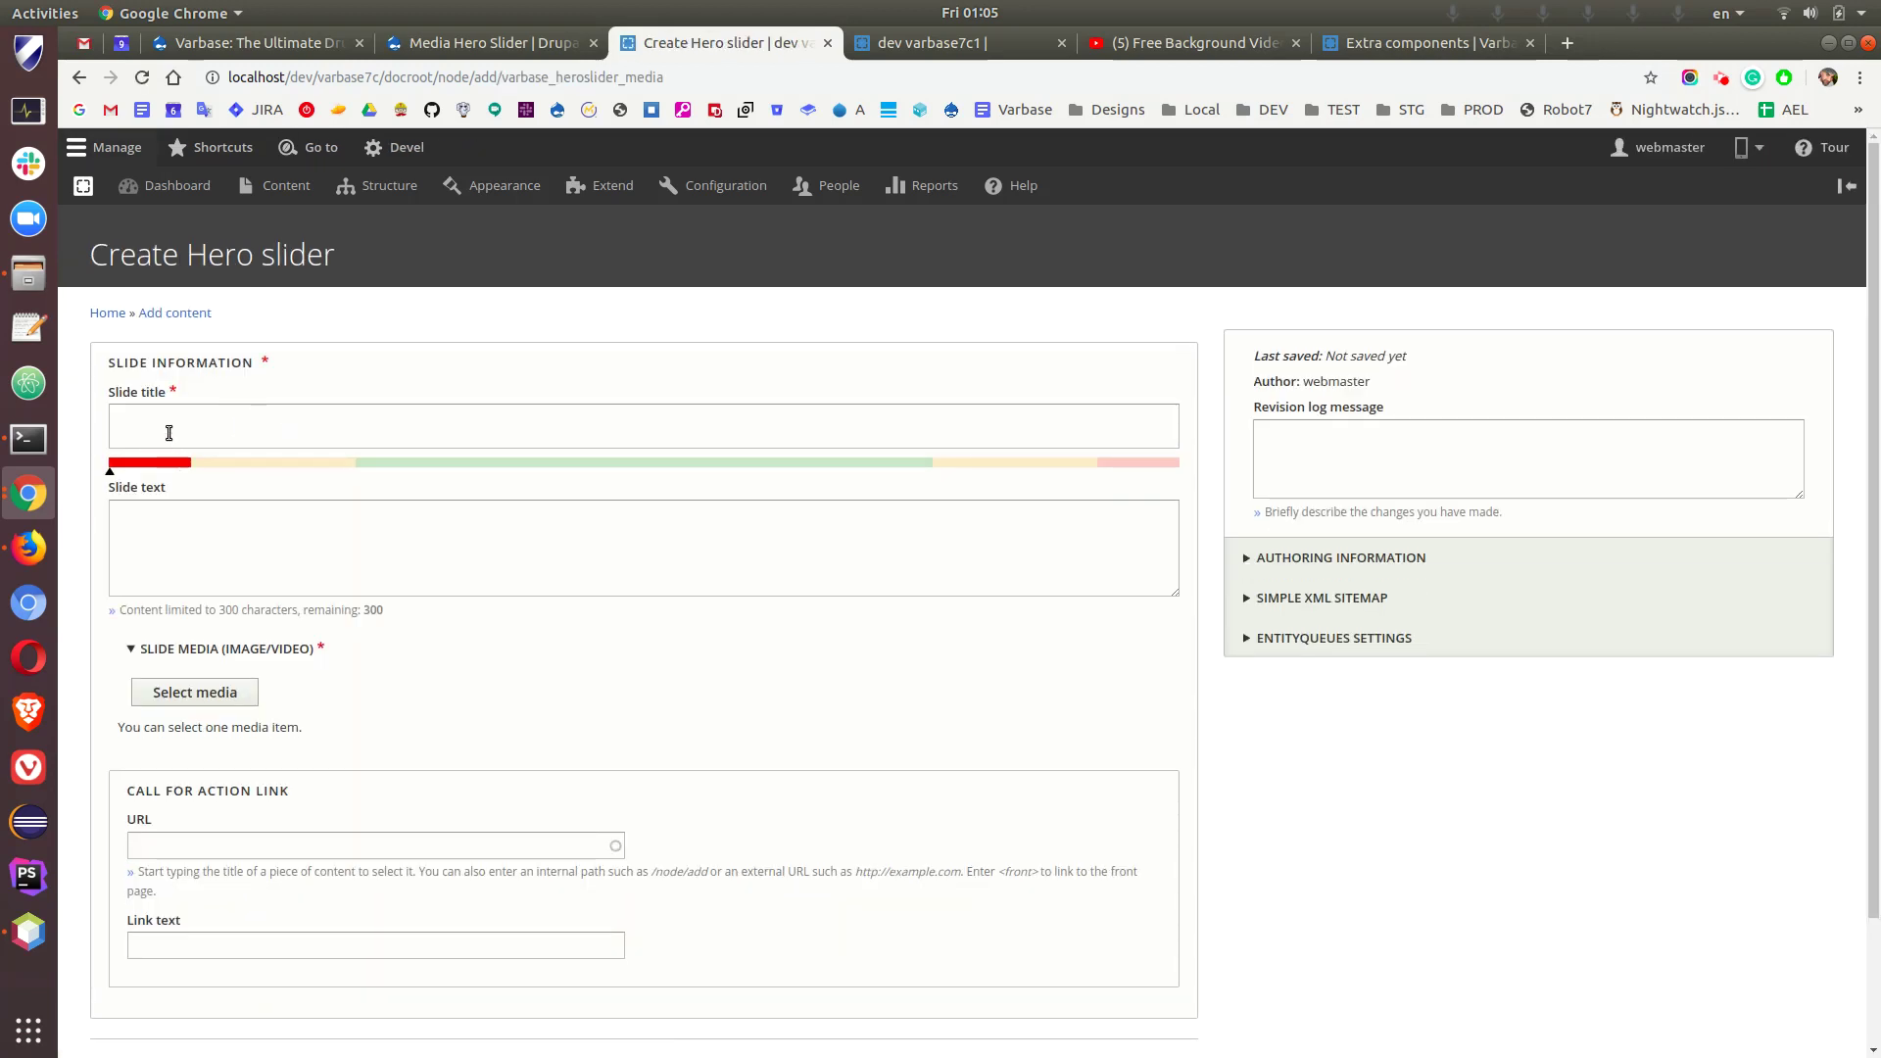
pyautogui.click(168, 434)
pyautogui.write('Slid')
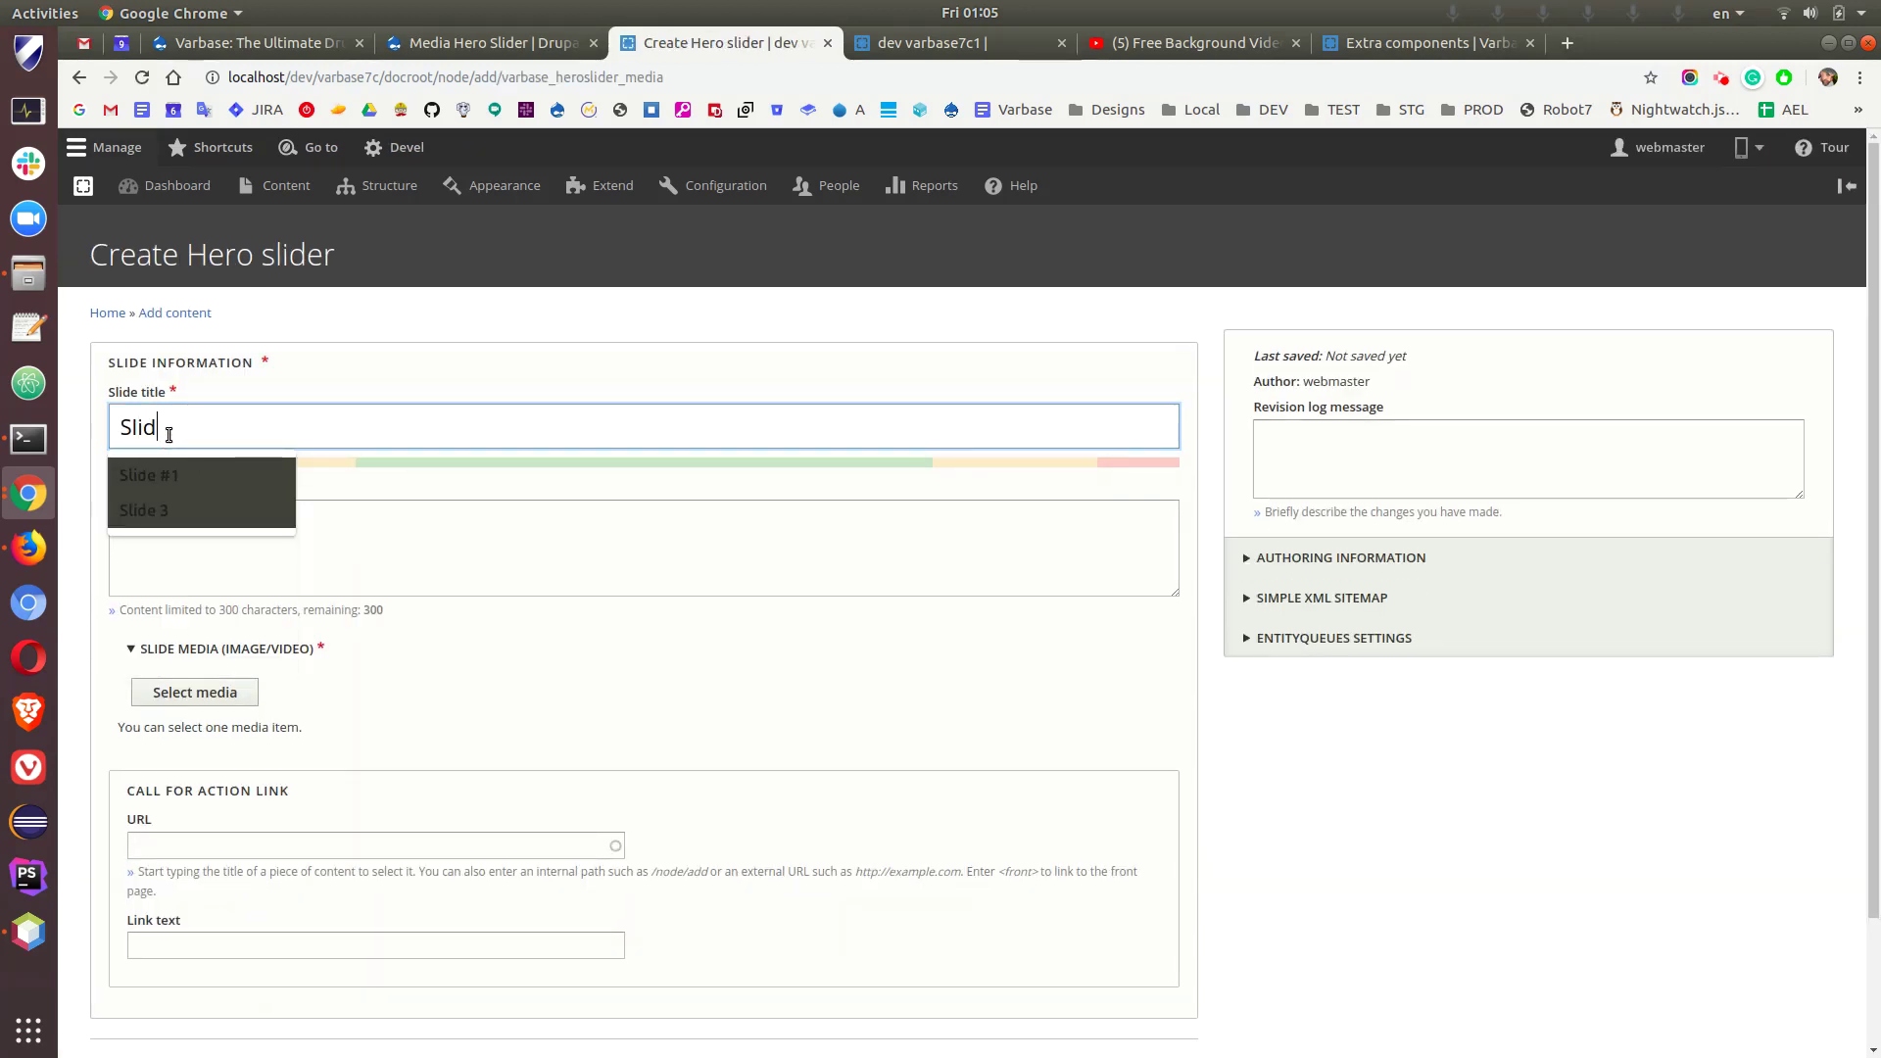
pyautogui.write('e #2')
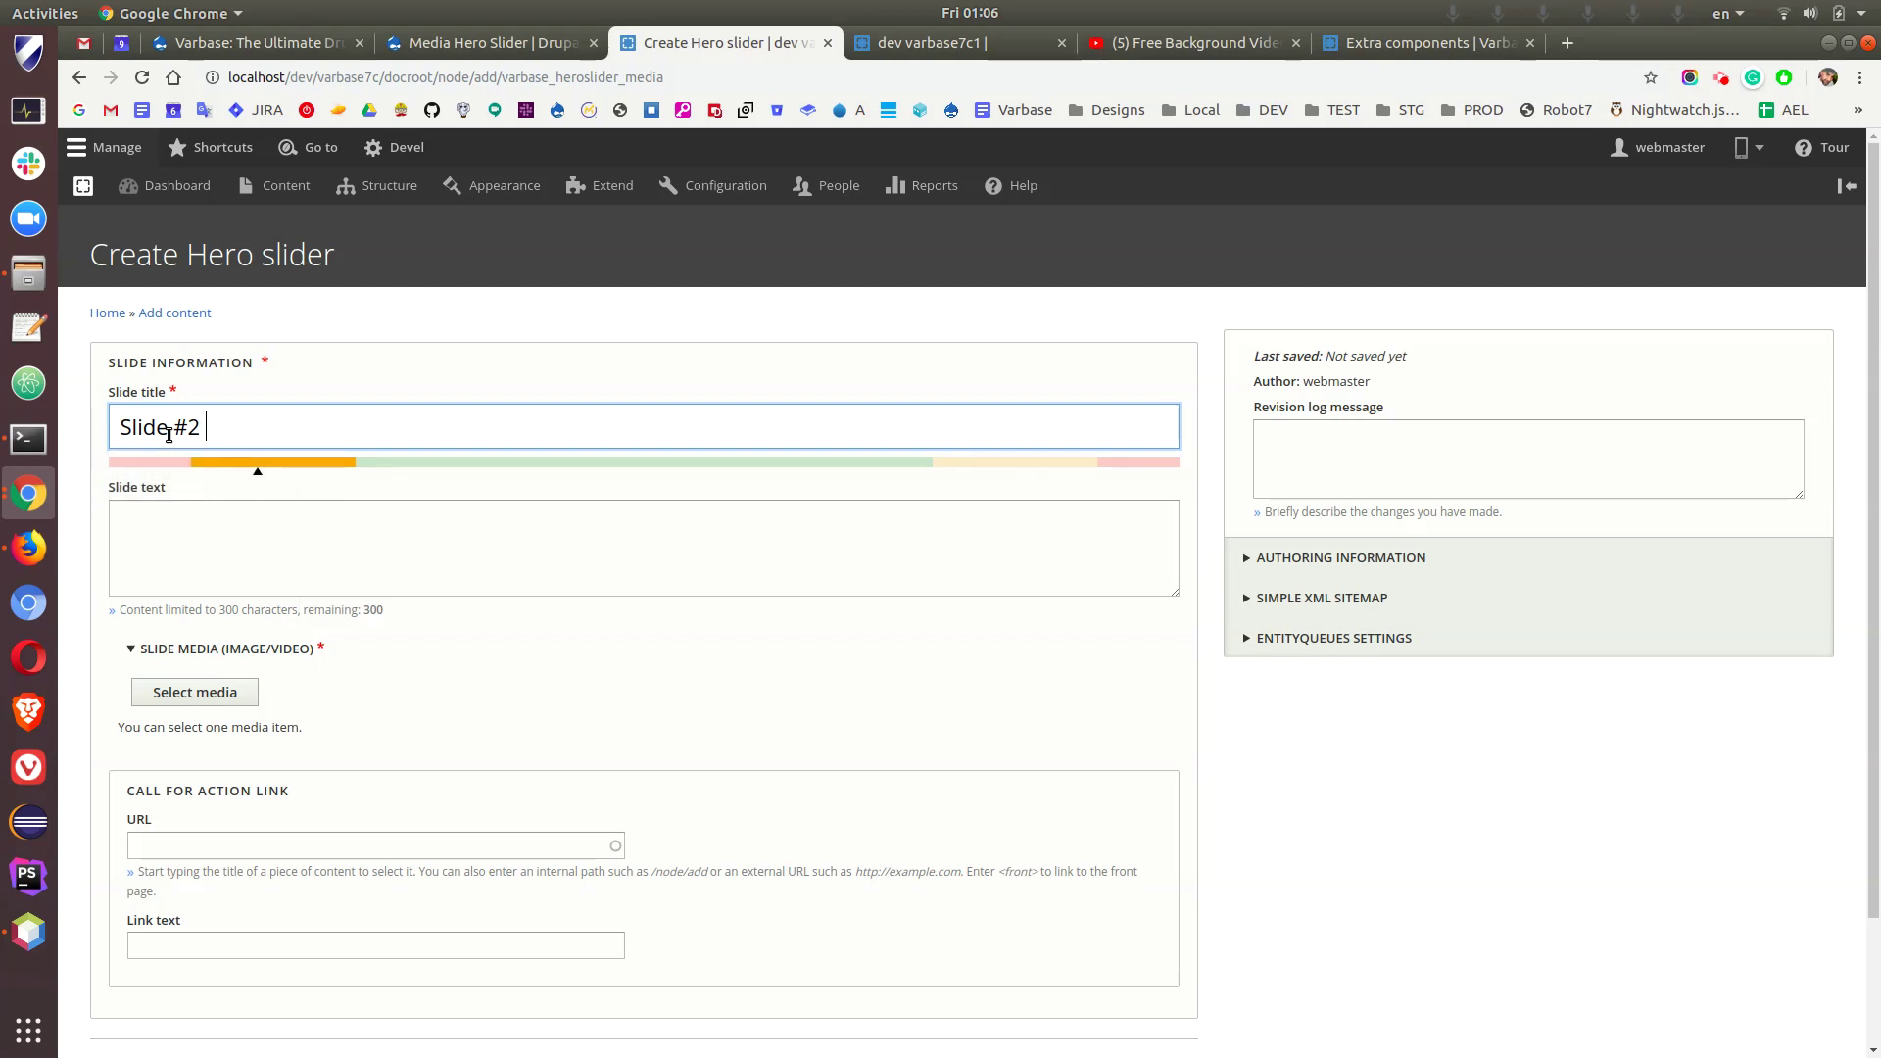
pyautogui.write(' Local')
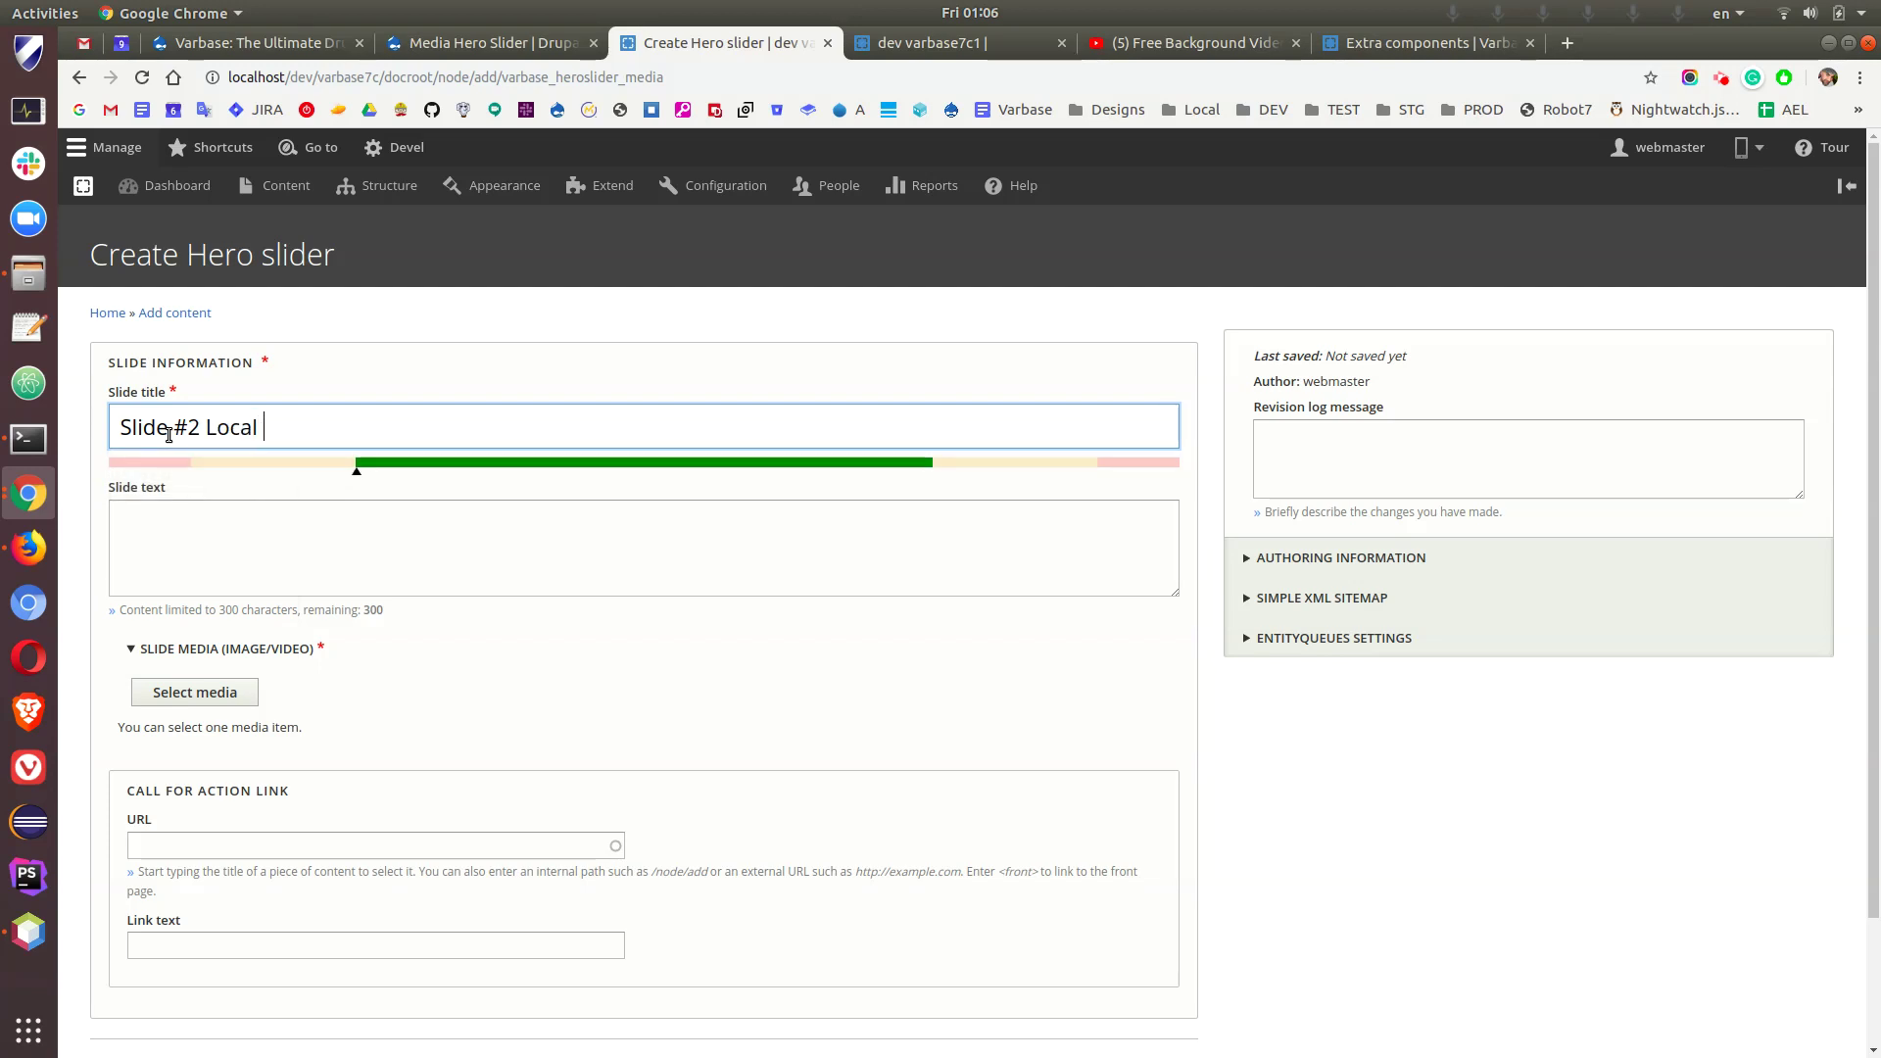
pyautogui.write(' Video')
pyautogui.press('BackSpace')
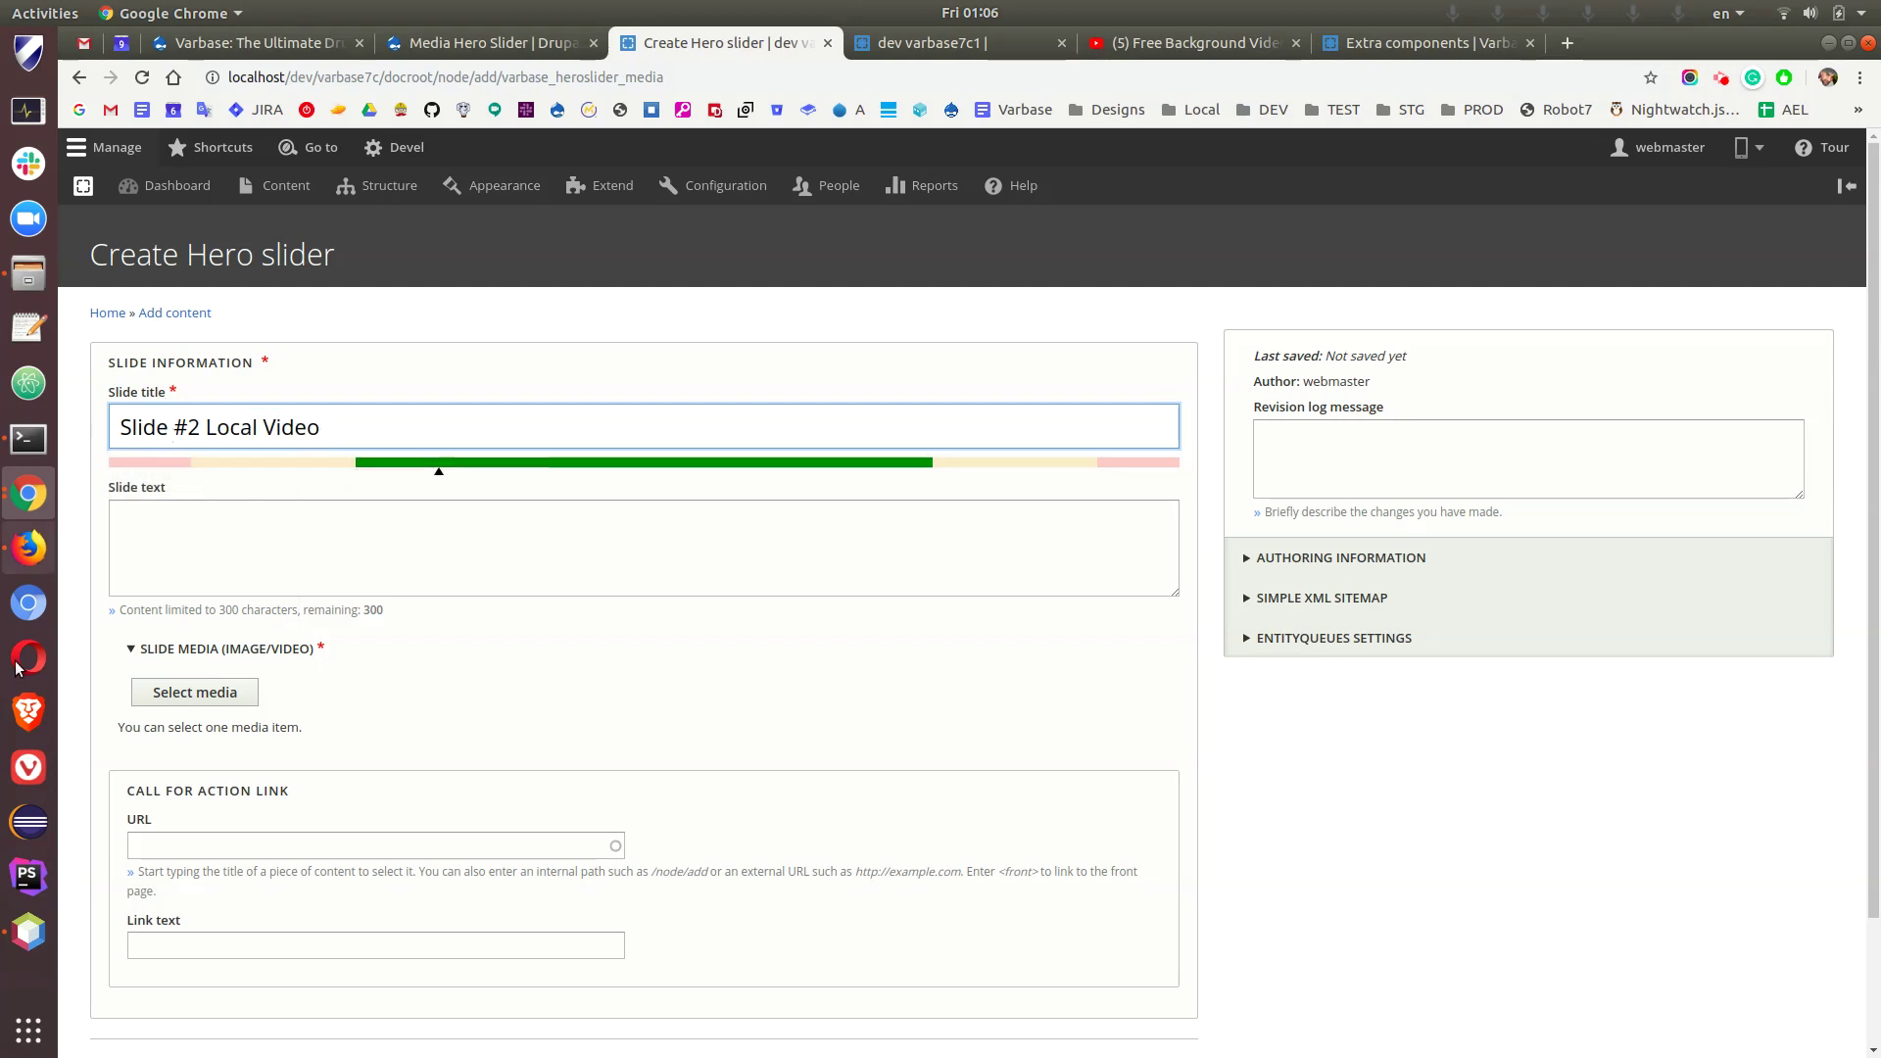
# - Upload b-video.mp4 from the Desktop O-vidoes folder as a new video
pyautogui.click(231, 695)
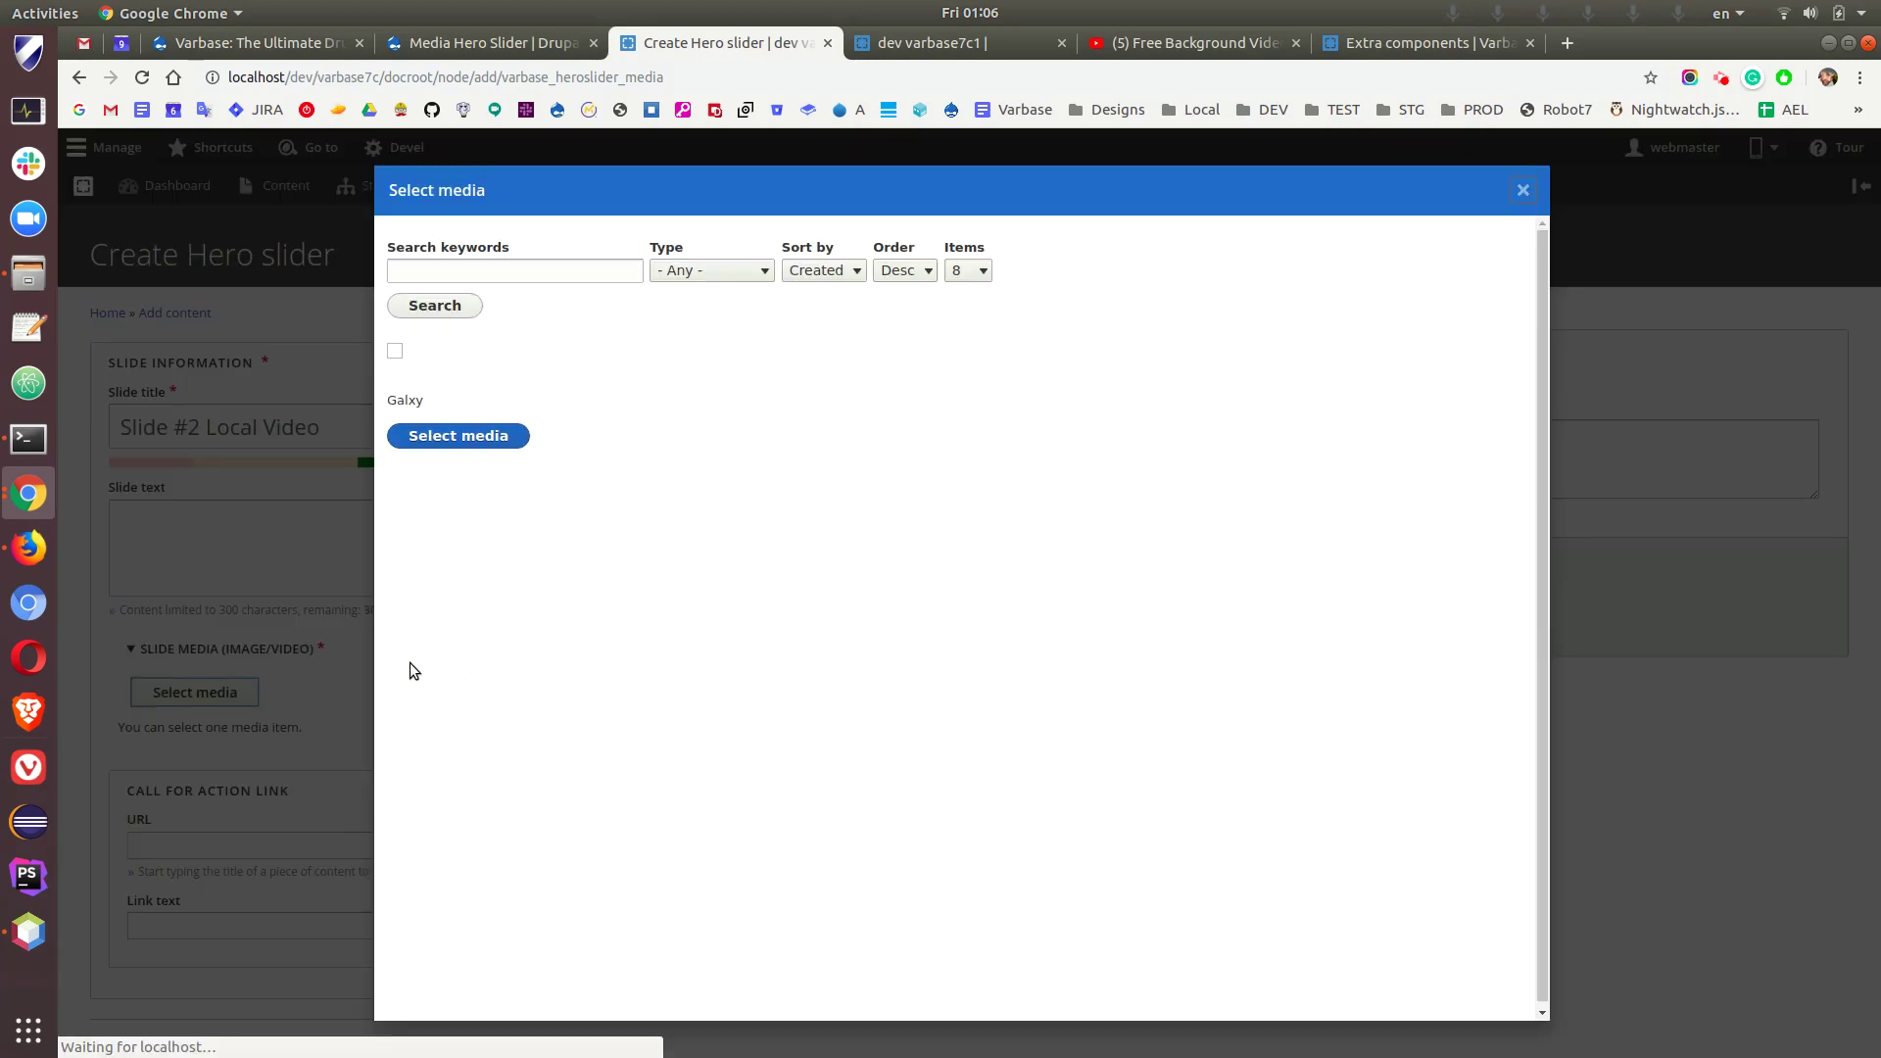
pyautogui.click(655, 251)
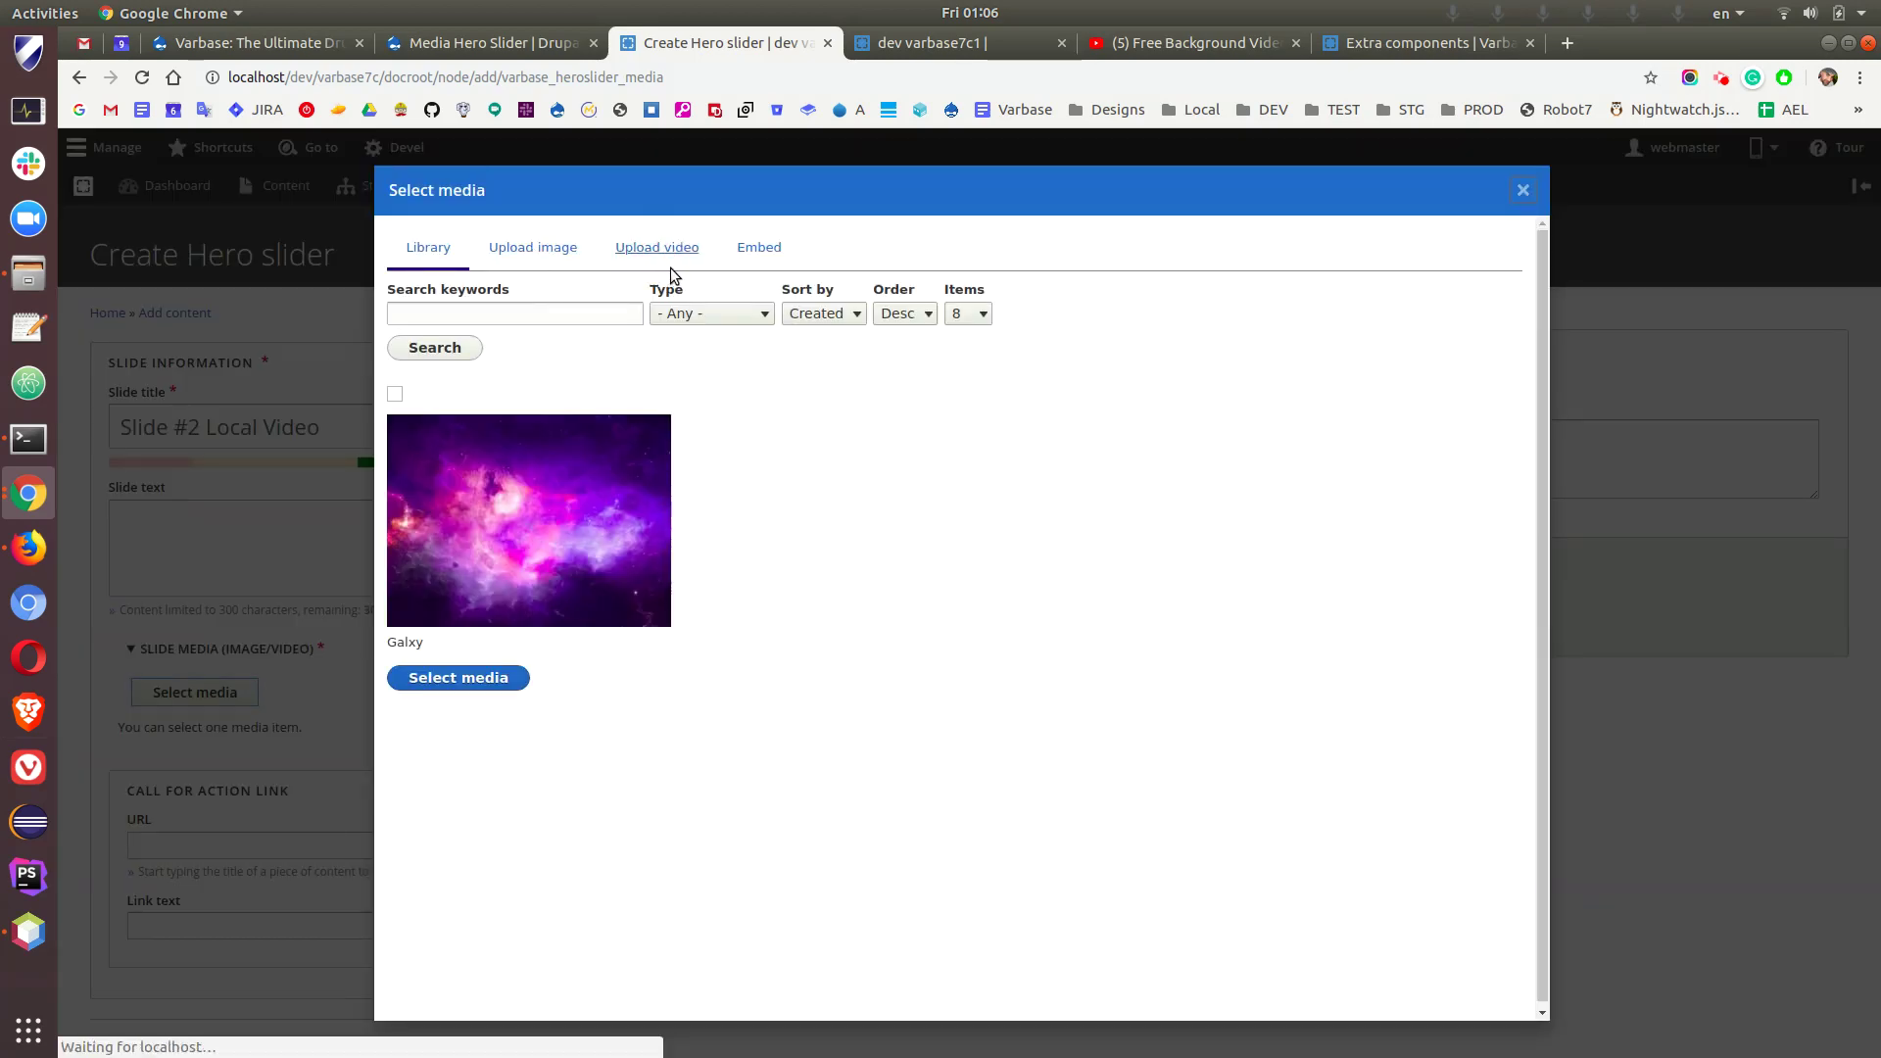
pyautogui.click(911, 435)
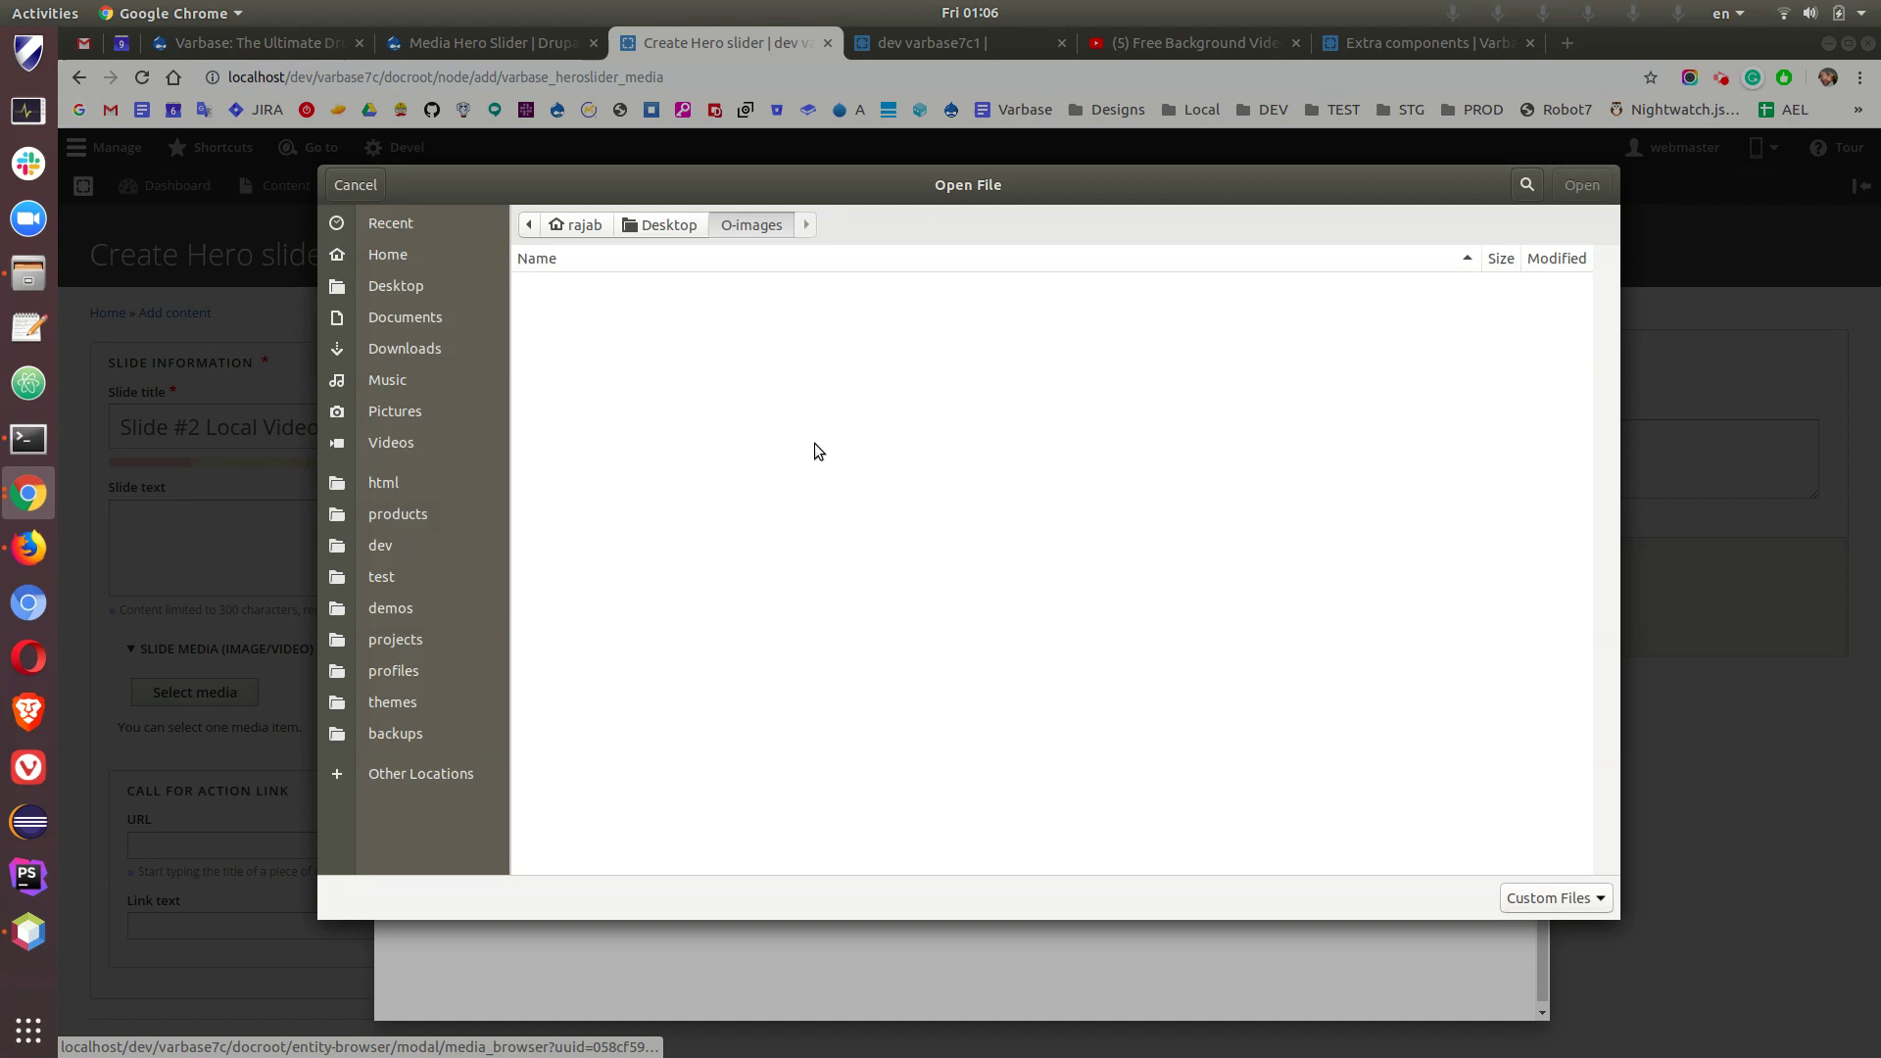
pyautogui.click(680, 229)
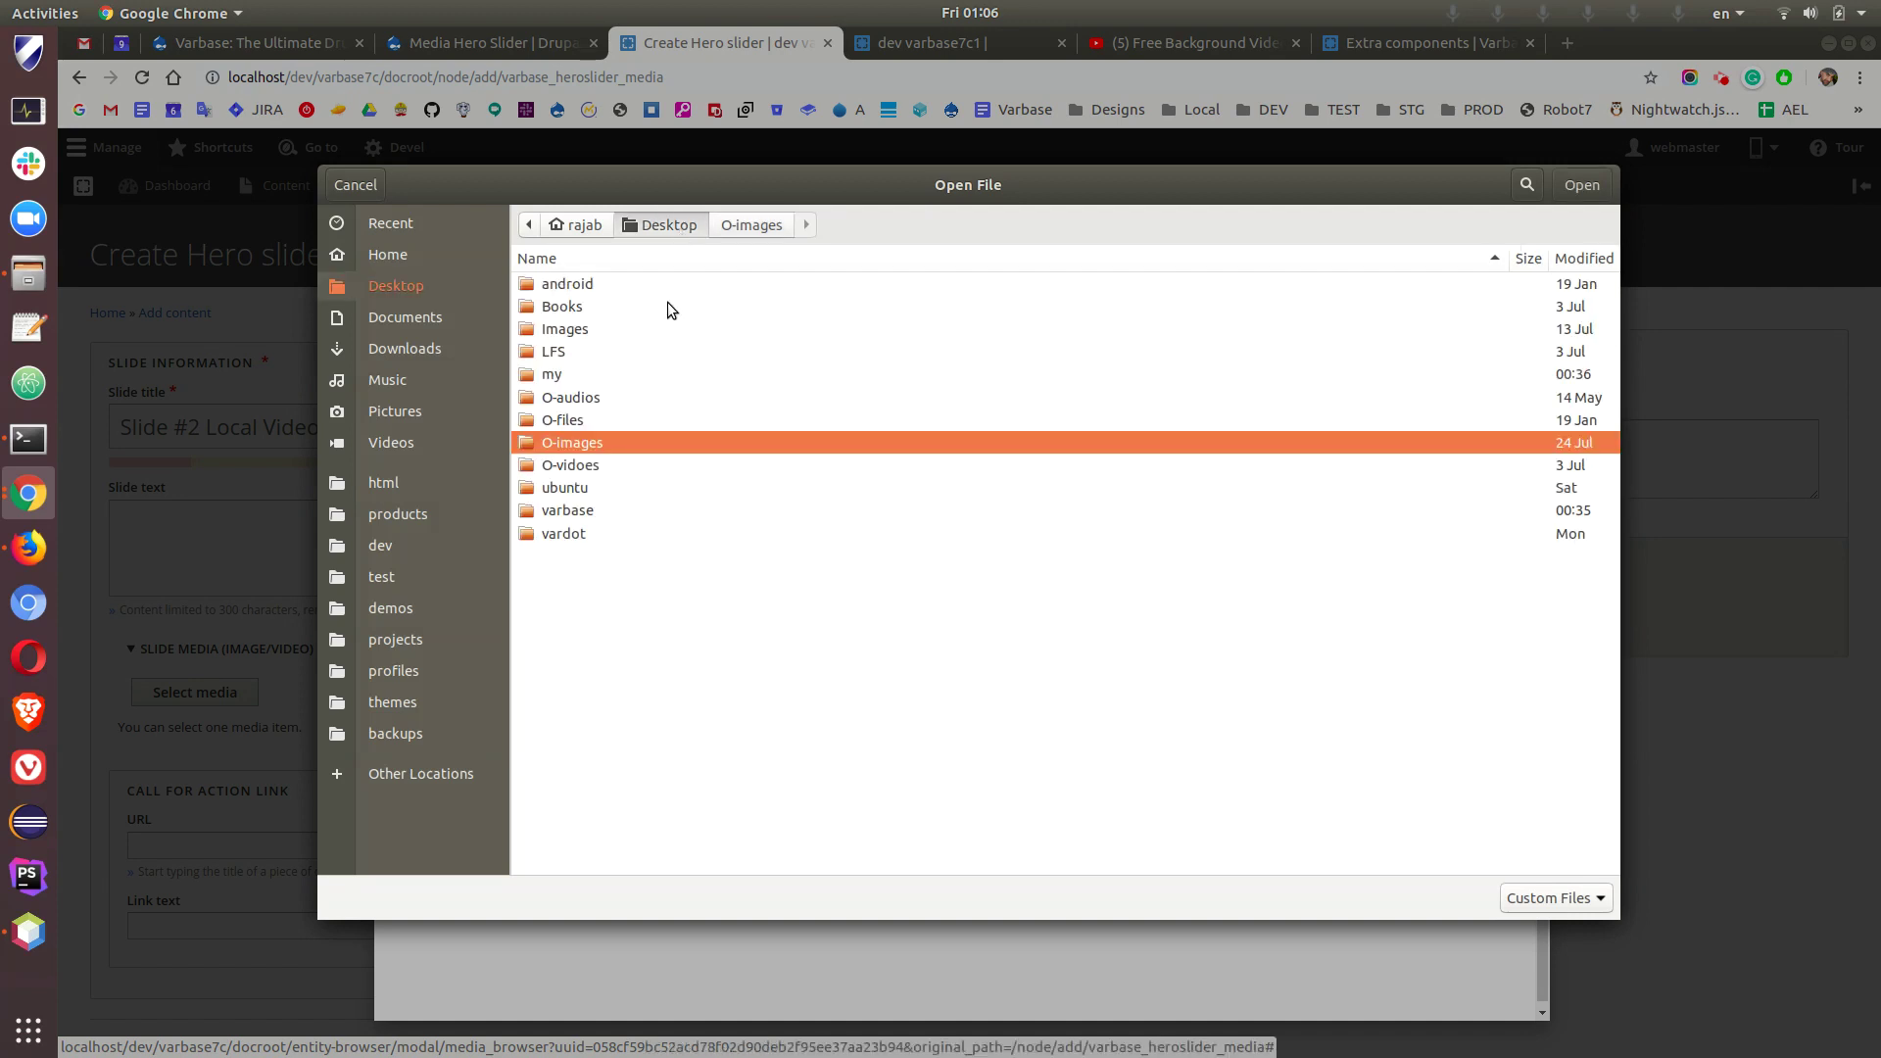
pyautogui.click(558, 467)
pyautogui.doubleClick(559, 467)
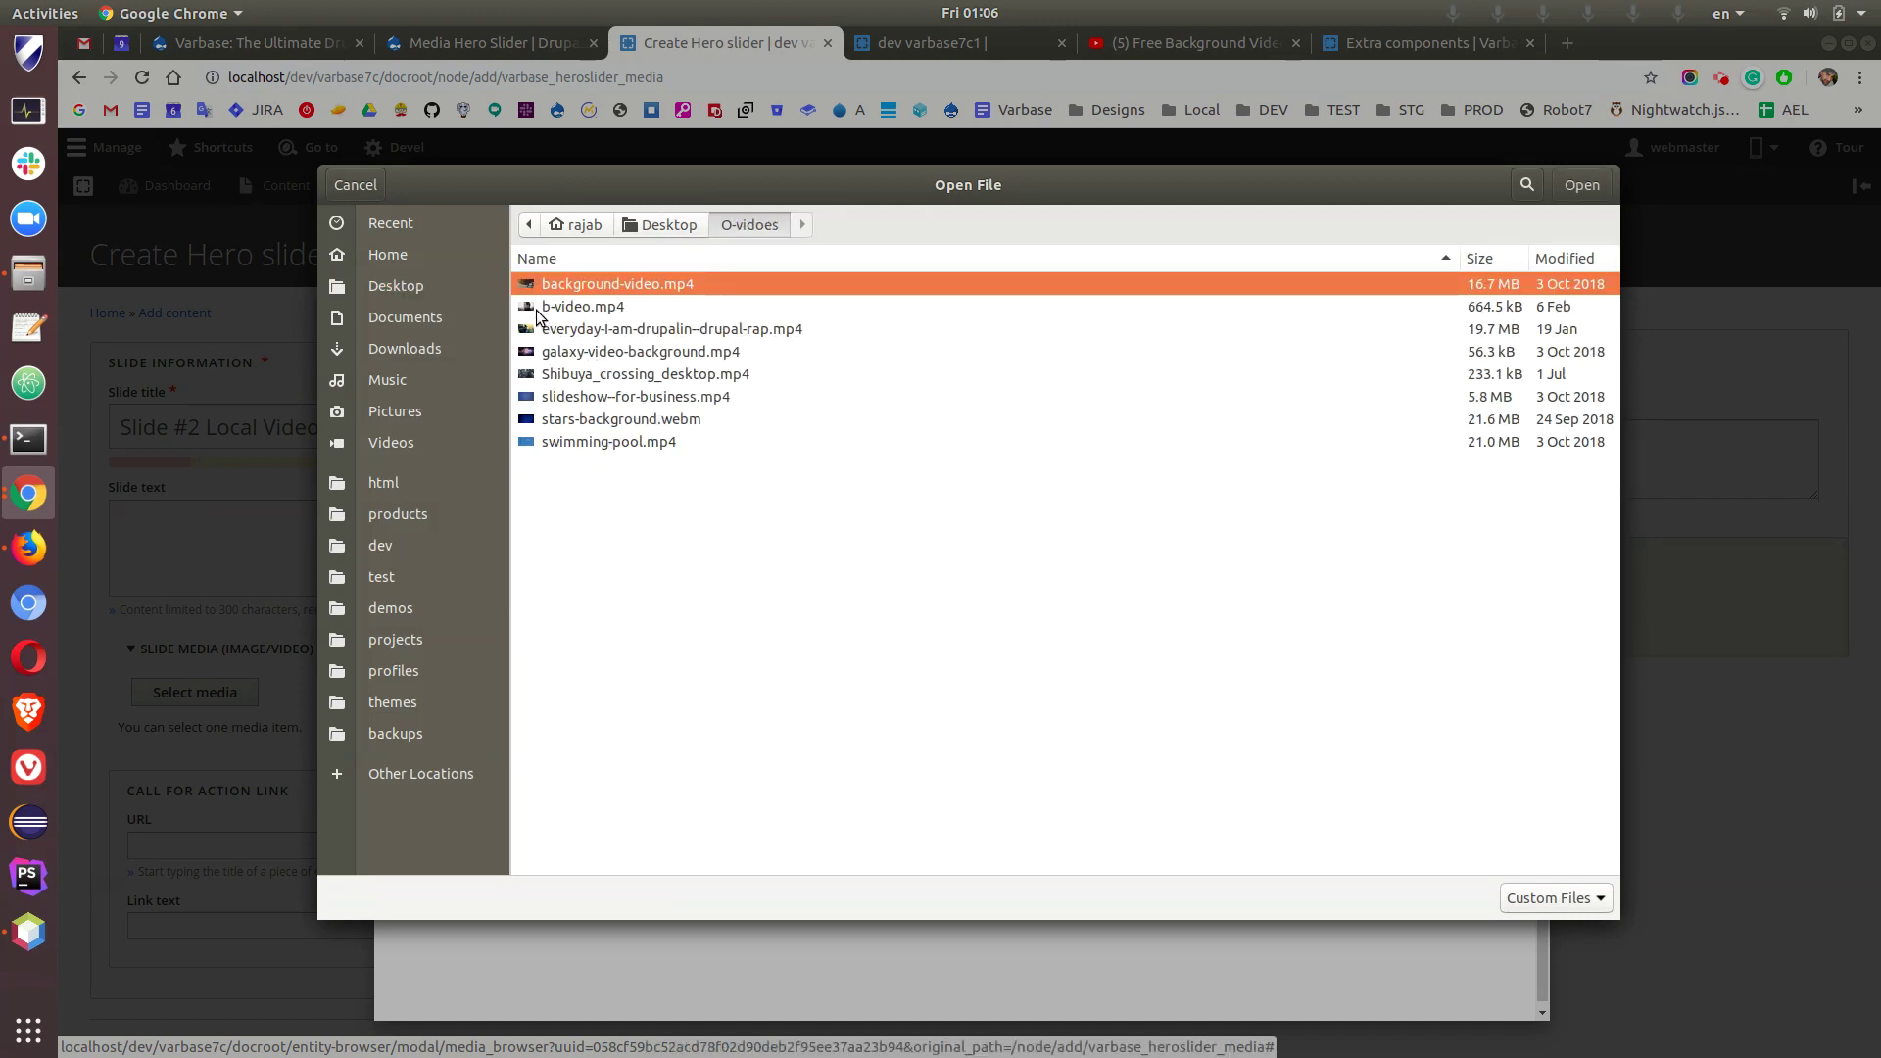
pyautogui.click(538, 312)
pyautogui.click(1564, 188)
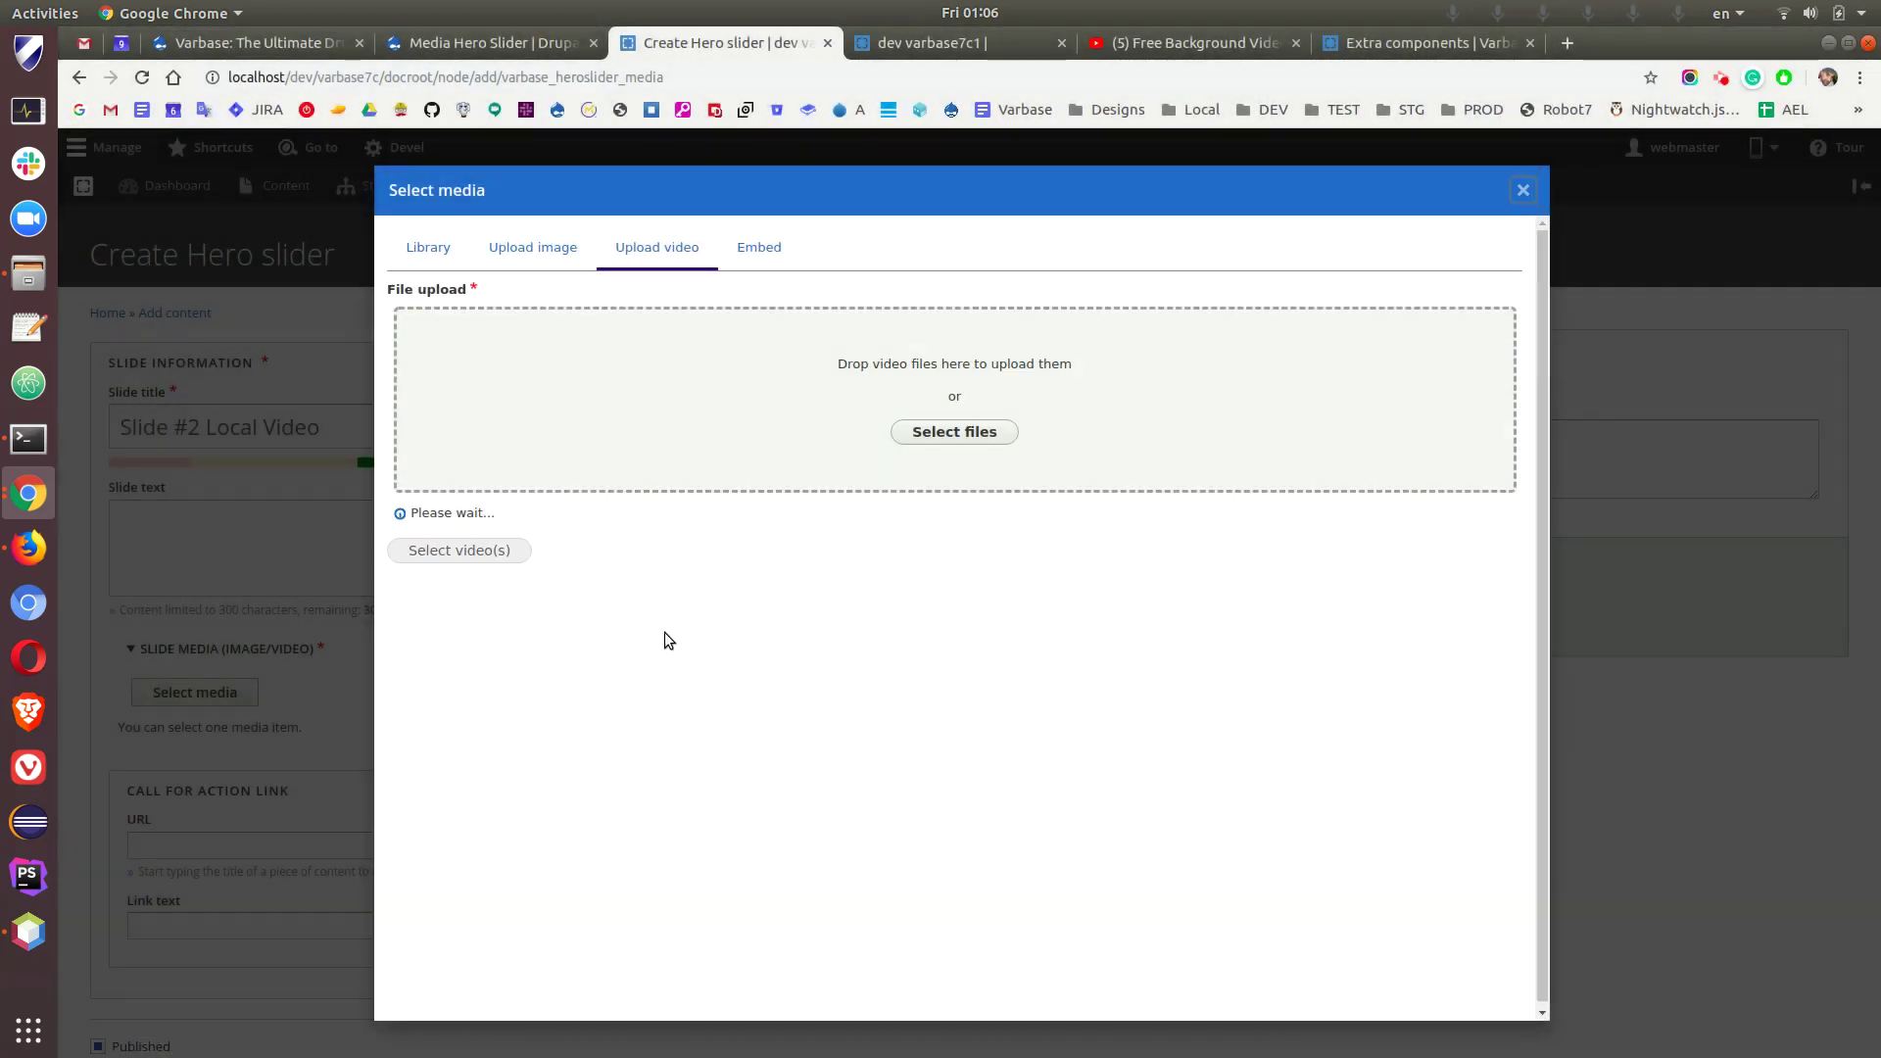
# - Name the video 'B Vid' and list it in the media library
pyautogui.click(560, 617)
pyautogui.write('B Vid')
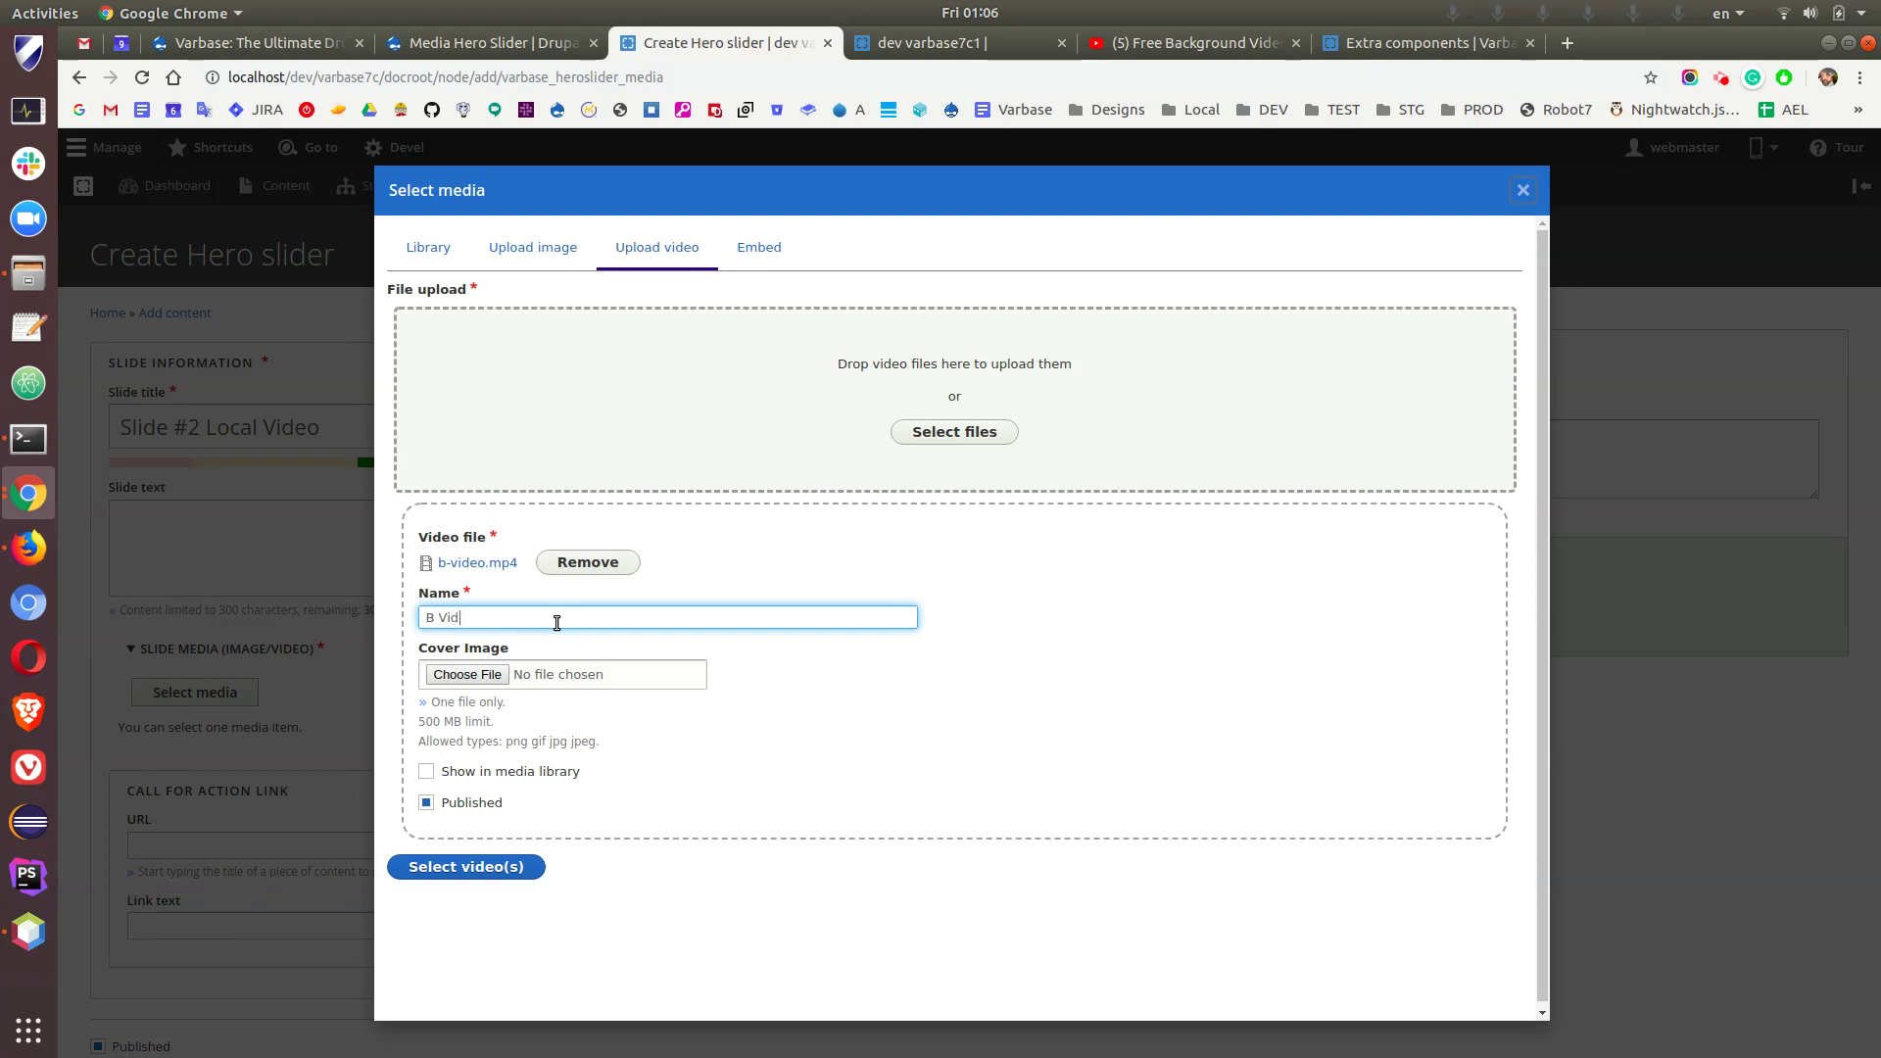
pyautogui.click(426, 771)
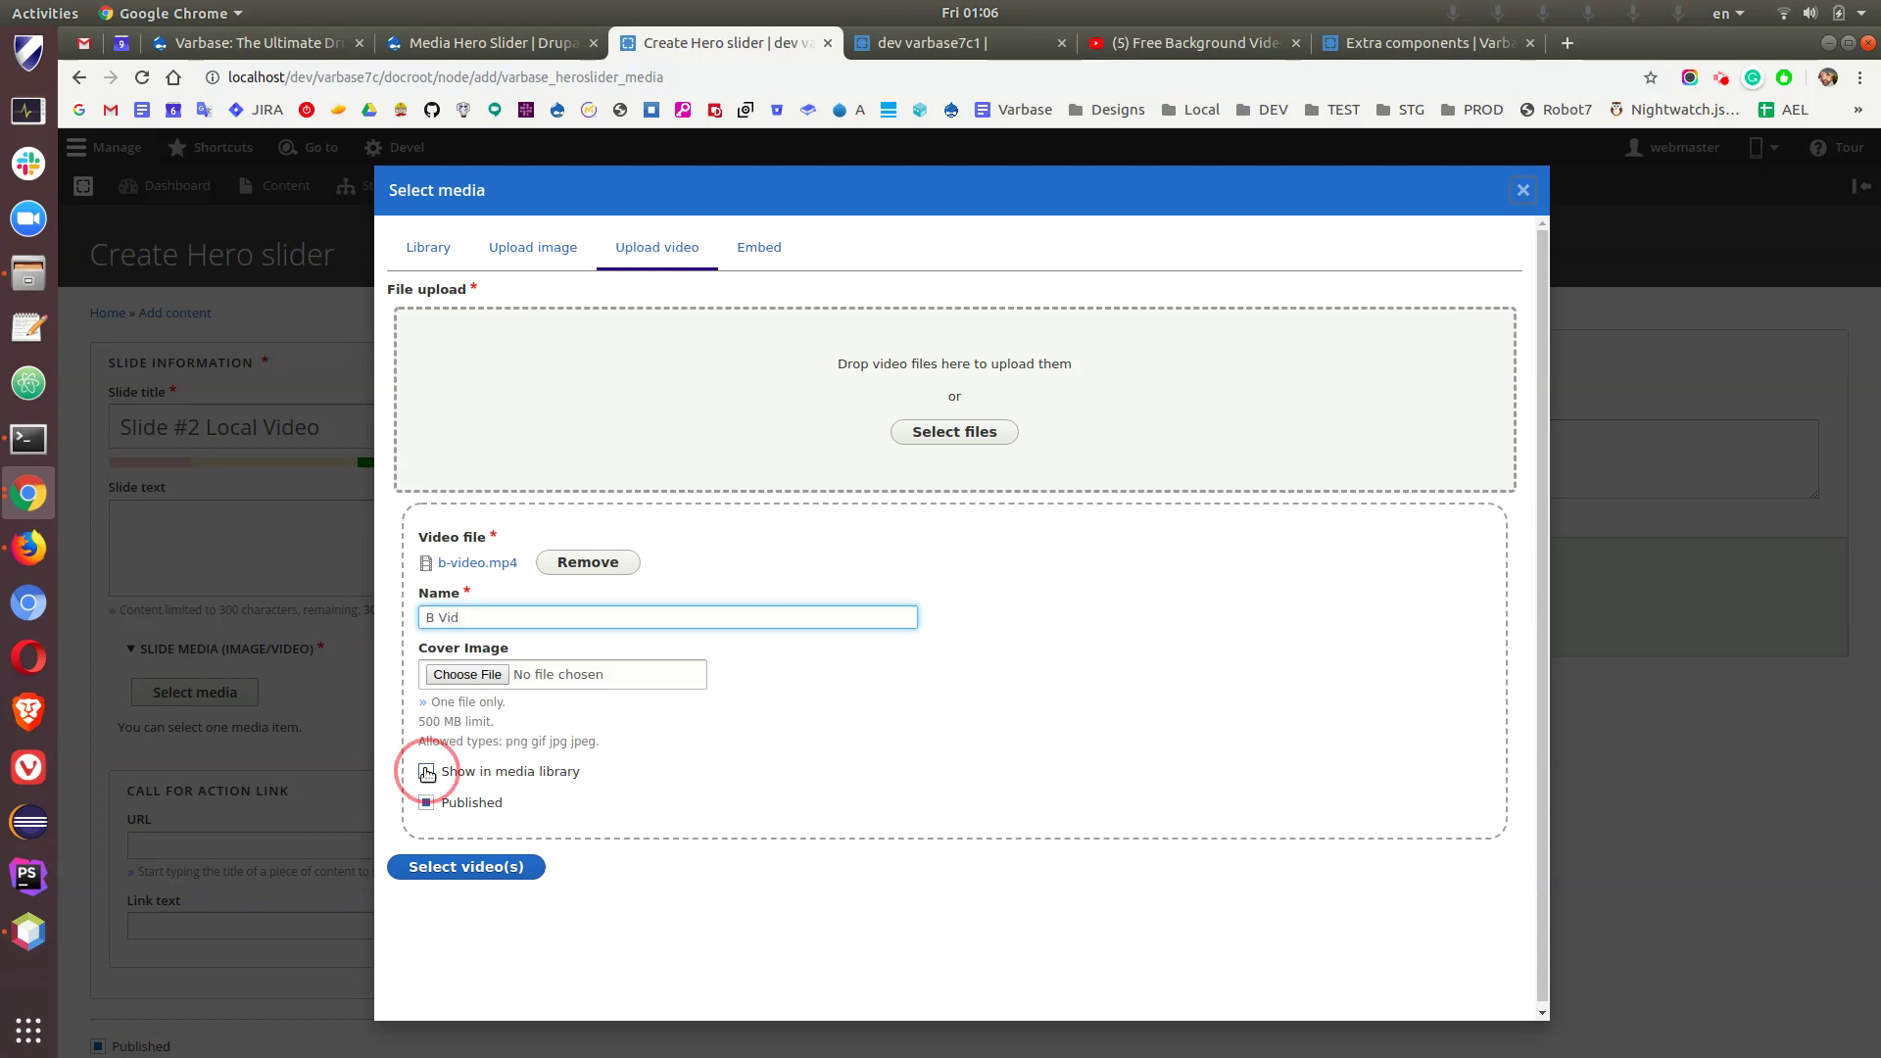
# - Attach the video, add the slide to the Media Hero Slider queue and save it
pyautogui.click(466, 866)
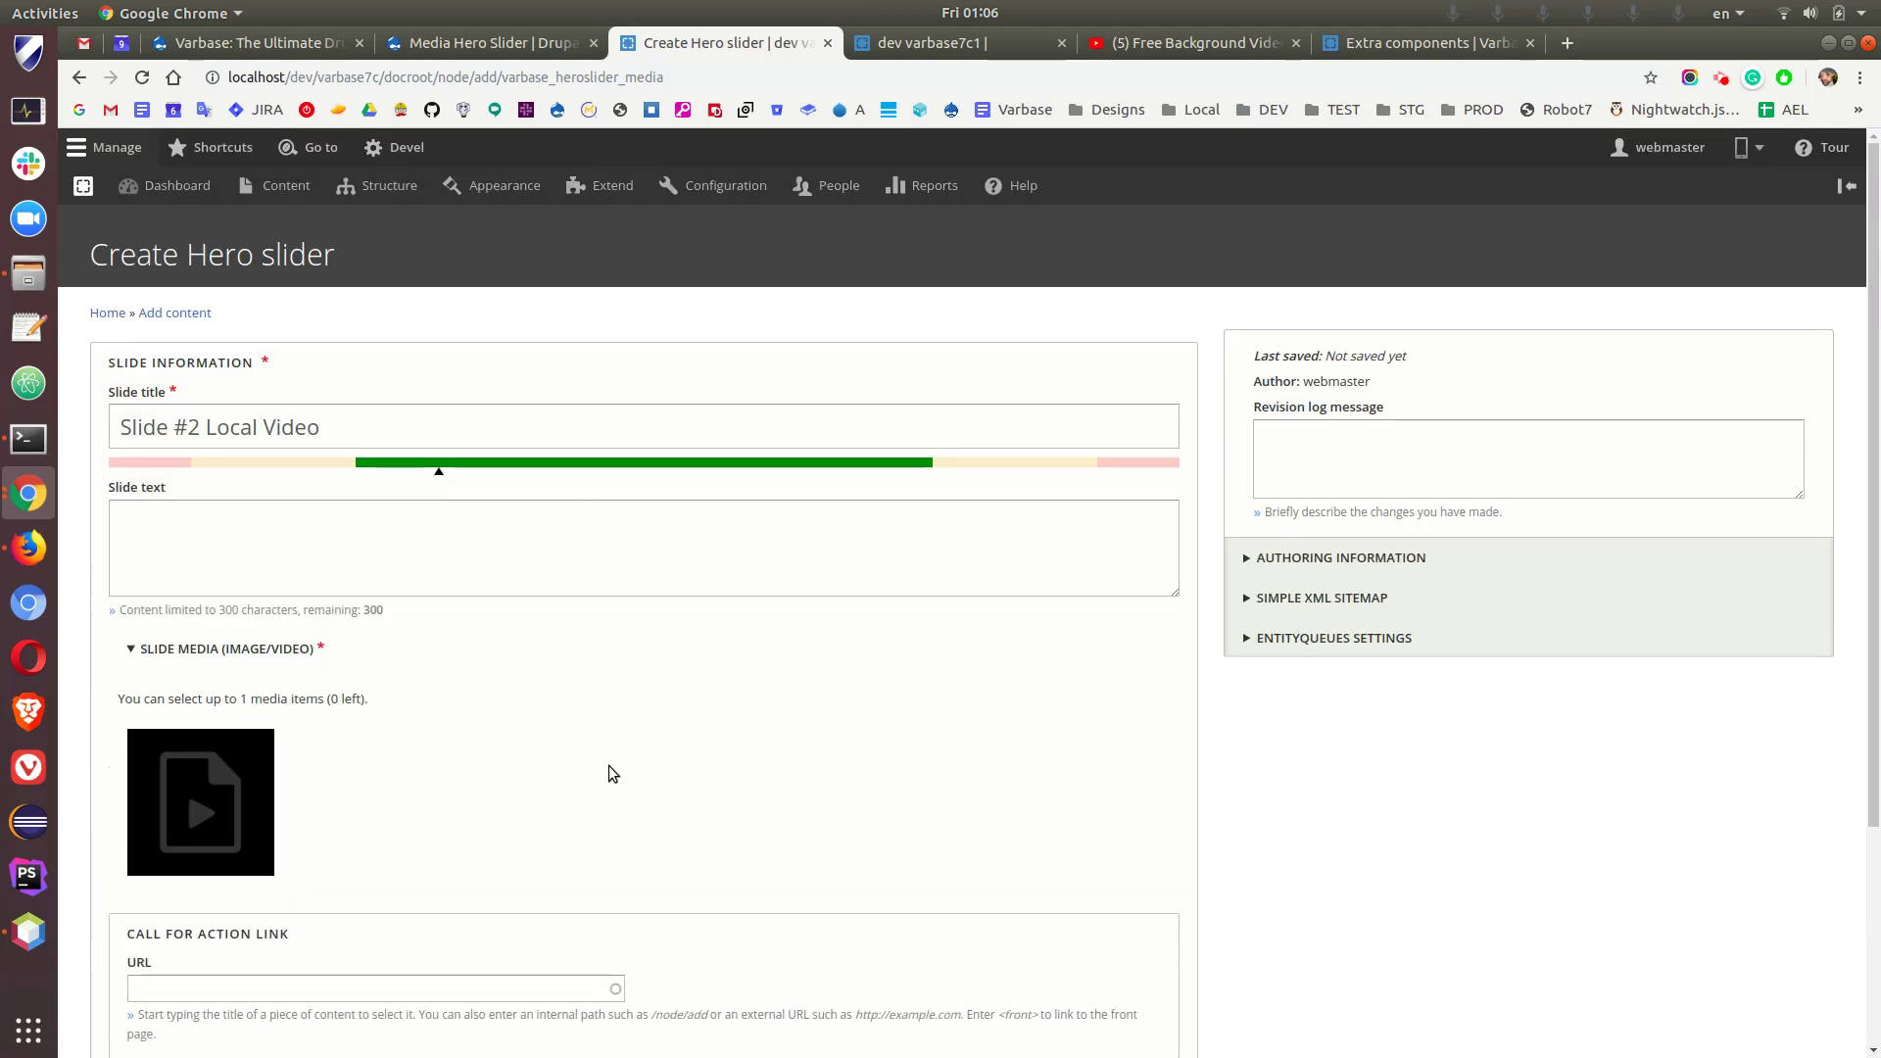
pyautogui.click(1254, 641)
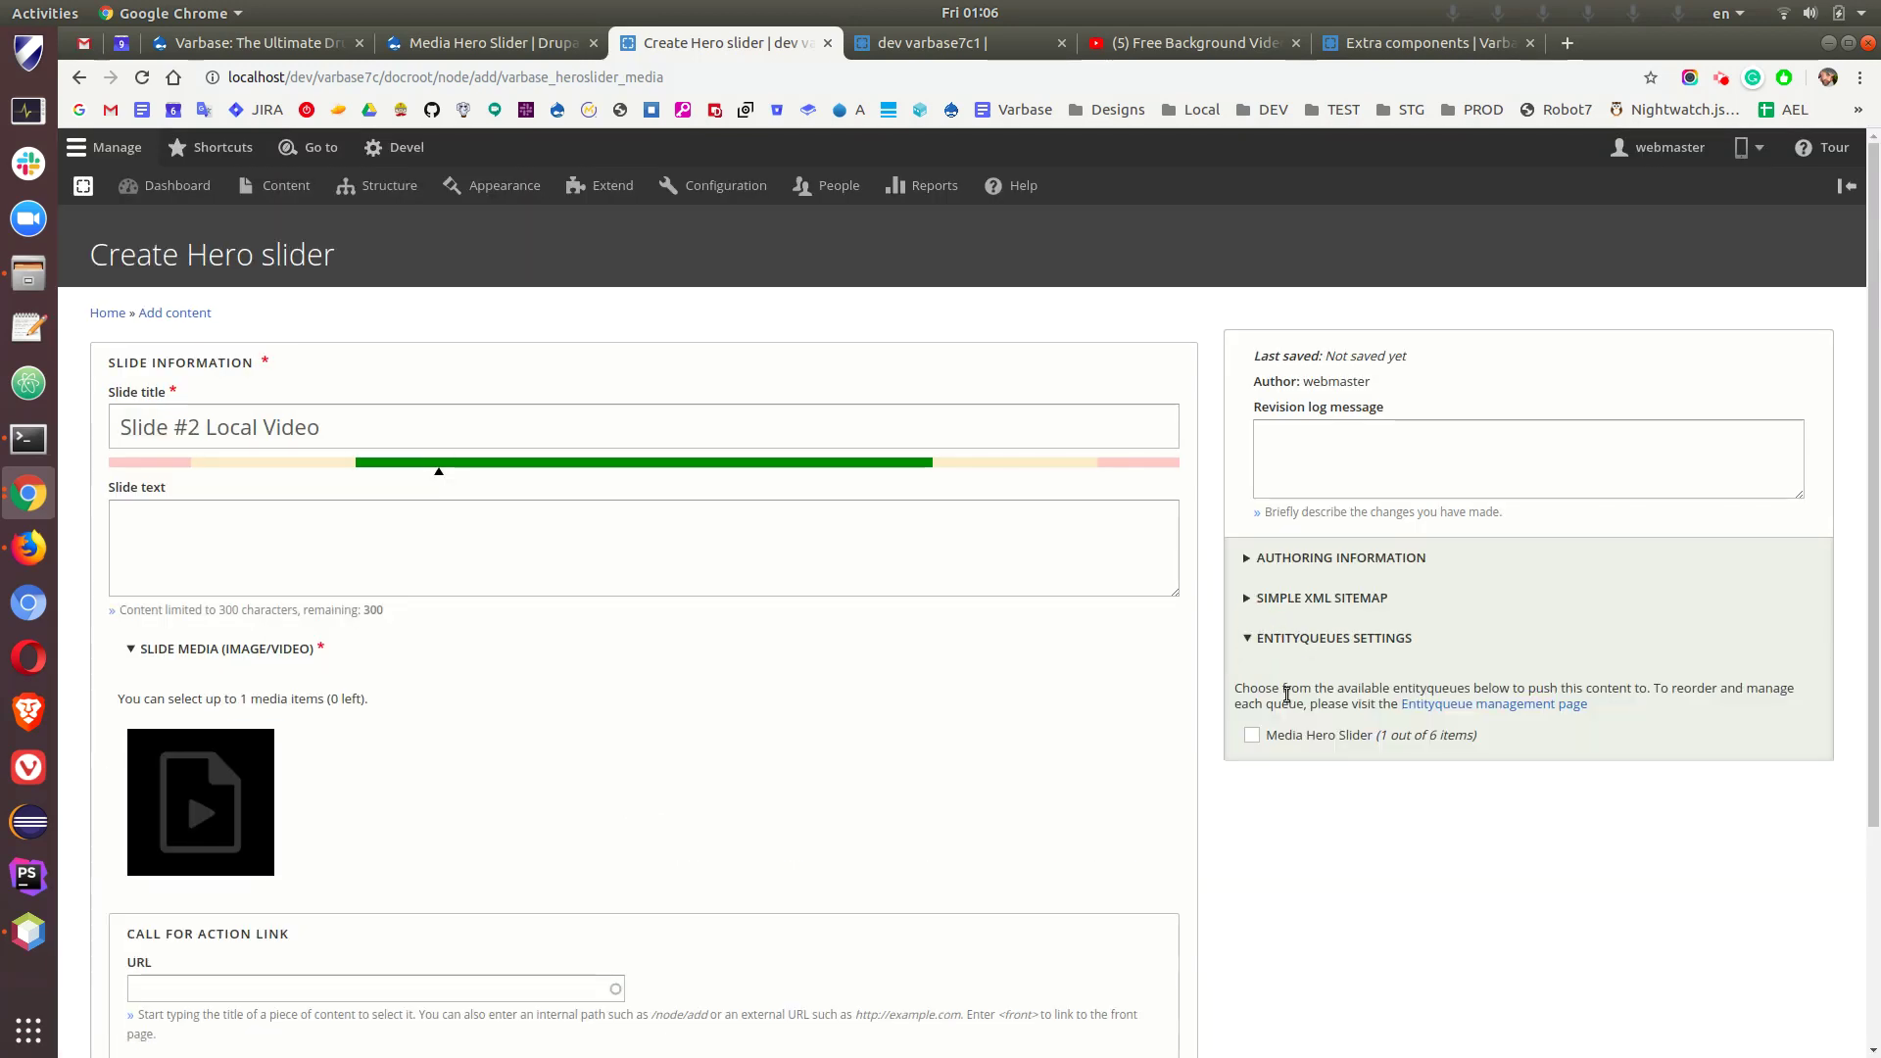
pyautogui.click(1254, 736)
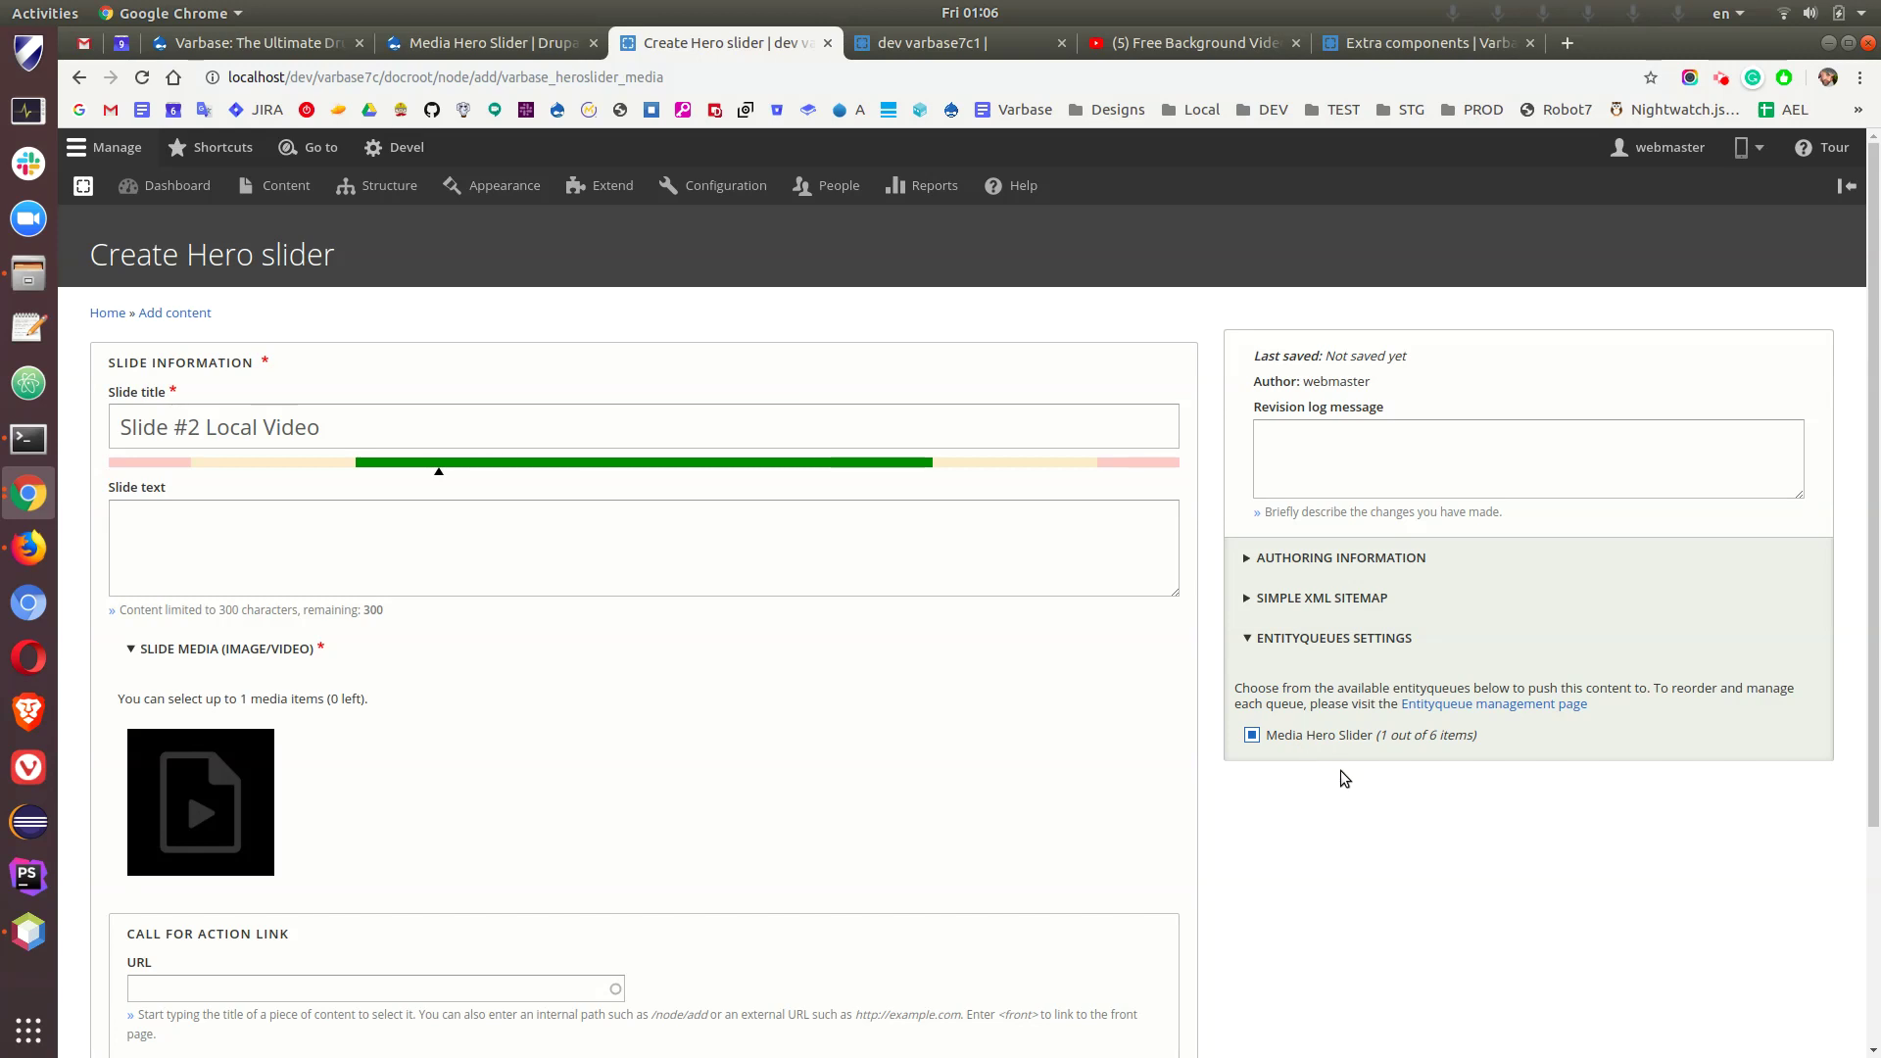
pyautogui.scroll(-4, 655, 763)
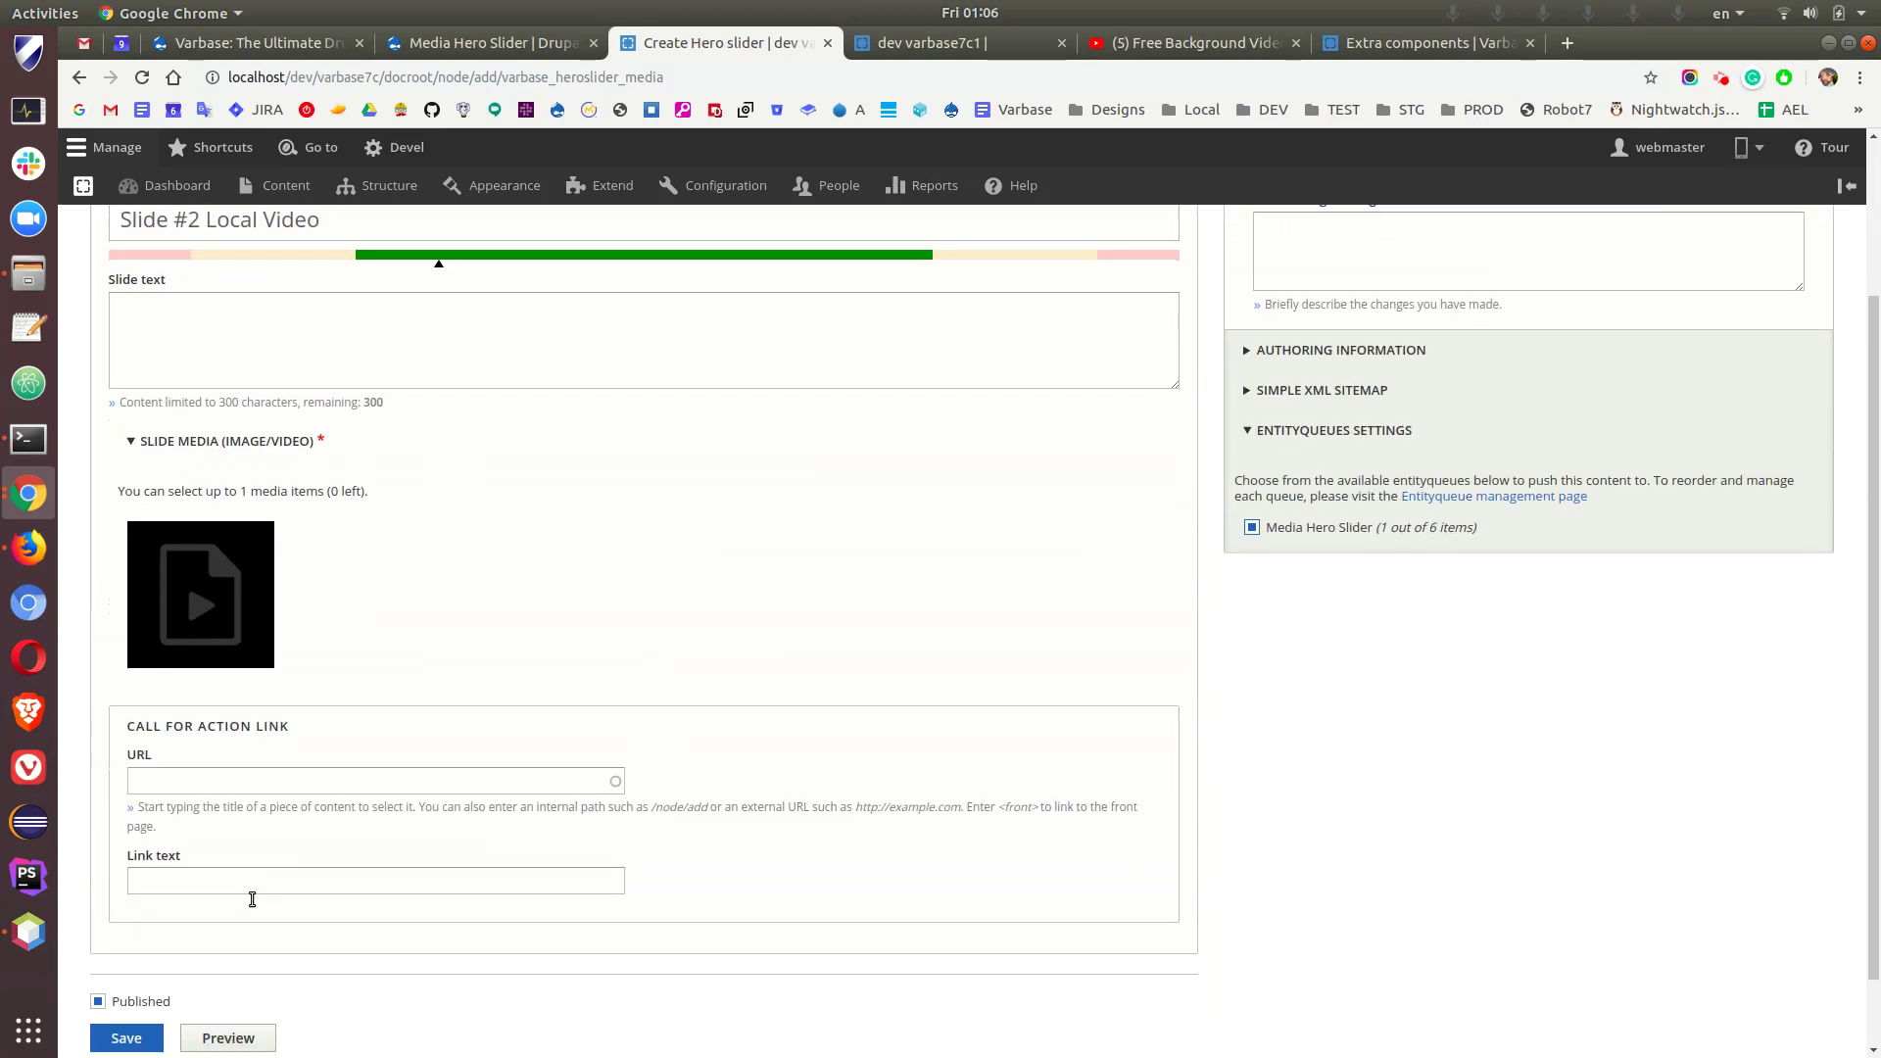
pyautogui.click(127, 952)
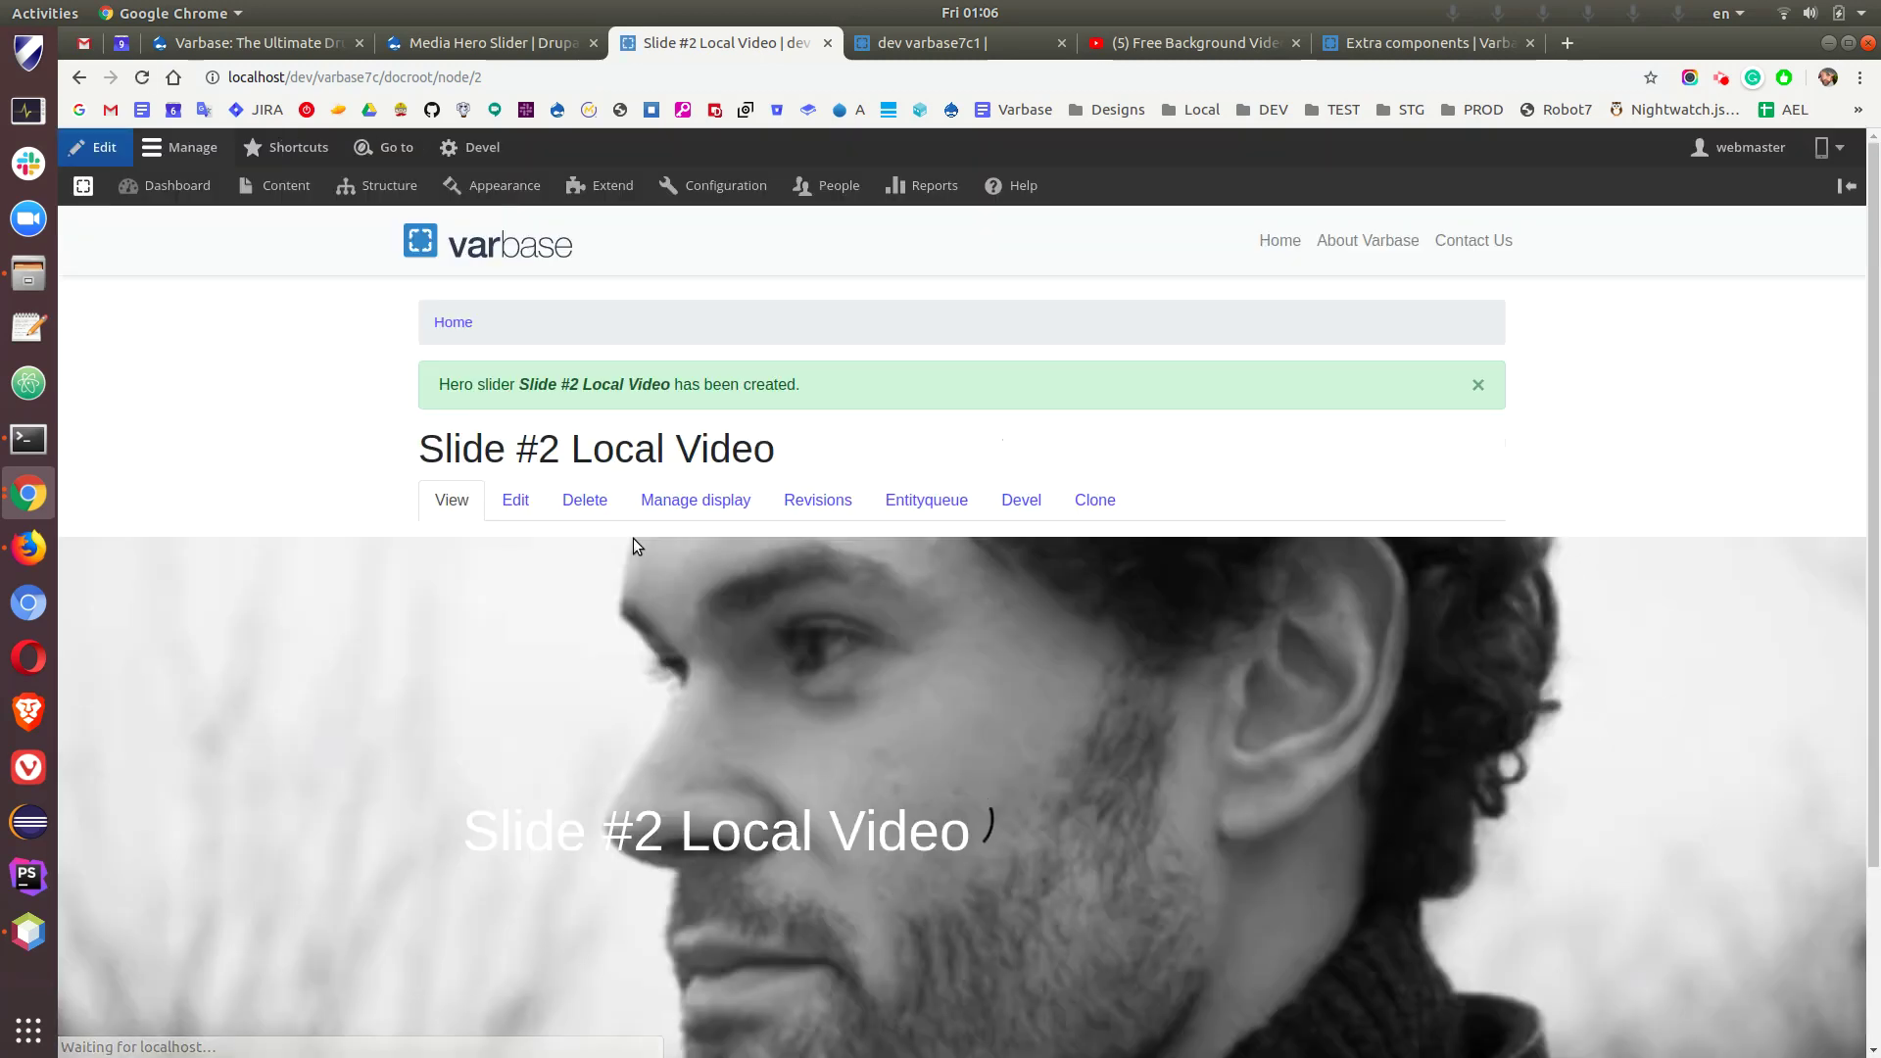
pyautogui.click(1481, 384)
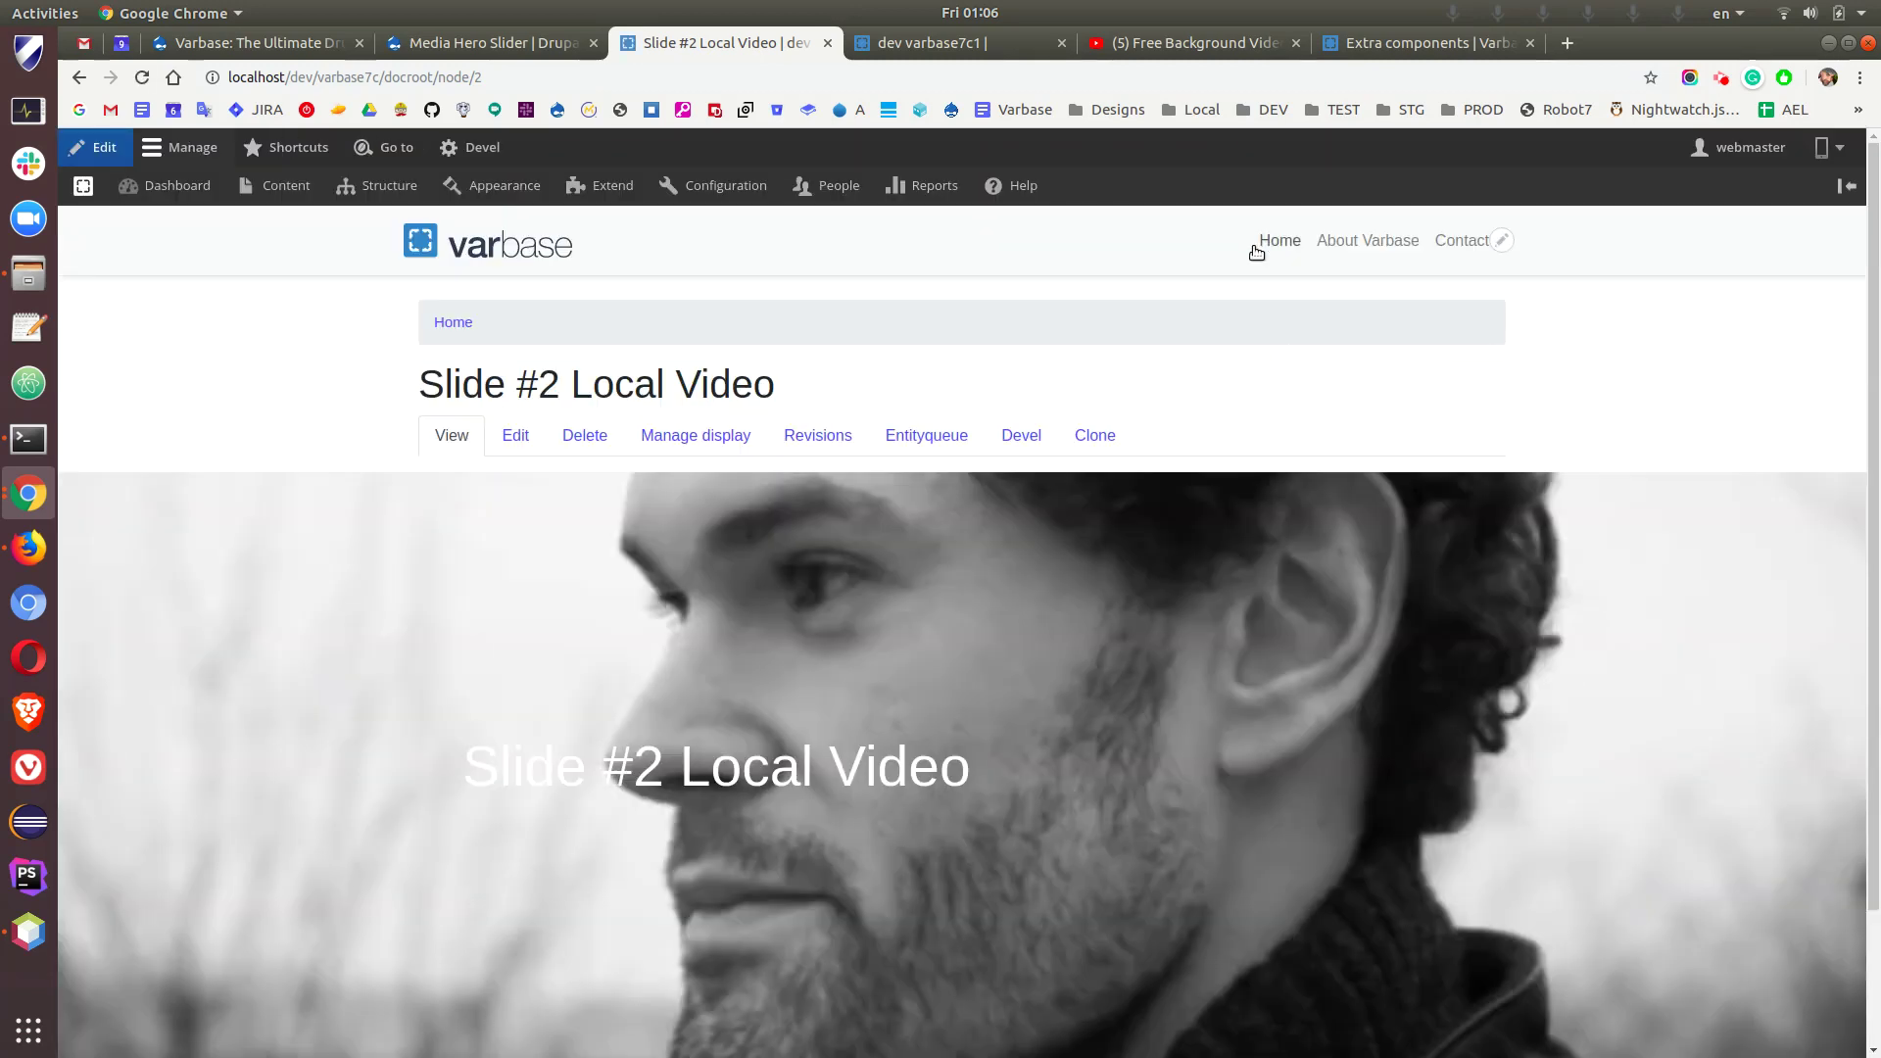
# - Return to the home page to see both hero slides rotating
pyautogui.click(1270, 240)
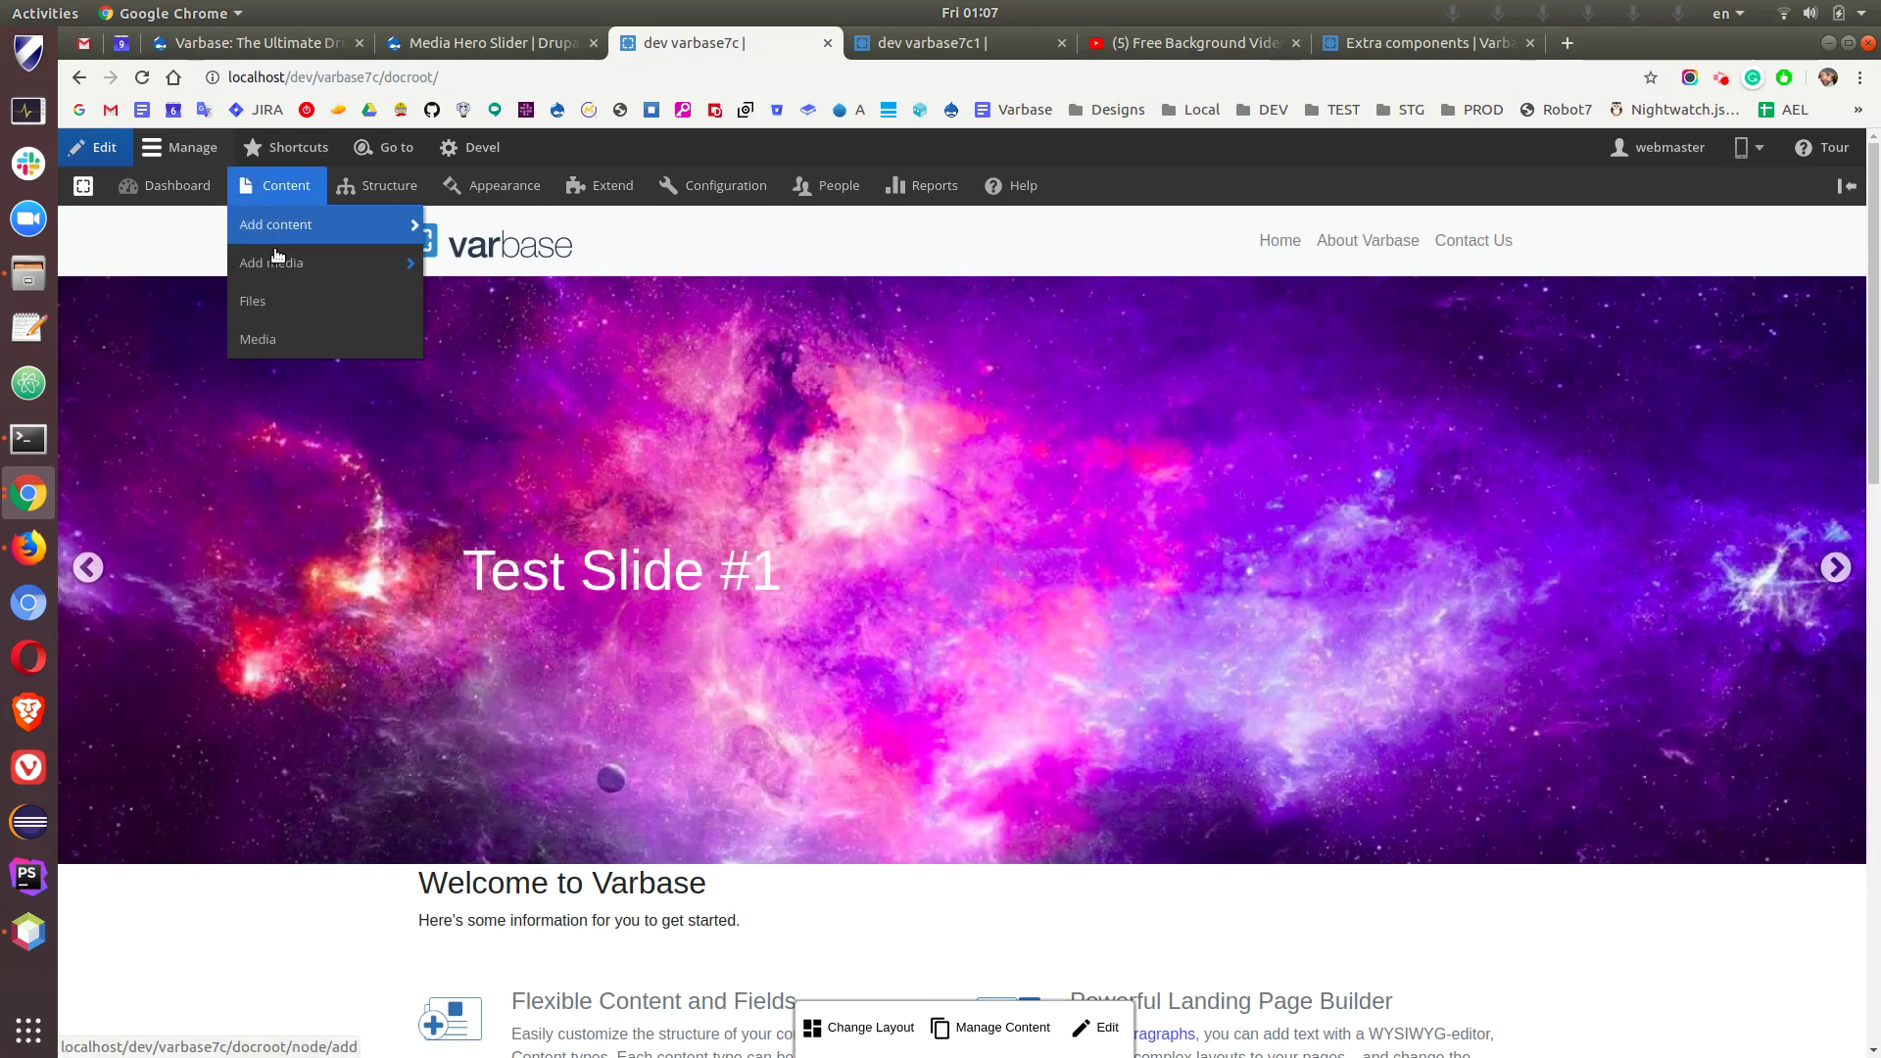
pyautogui.moveTo(275, 225)
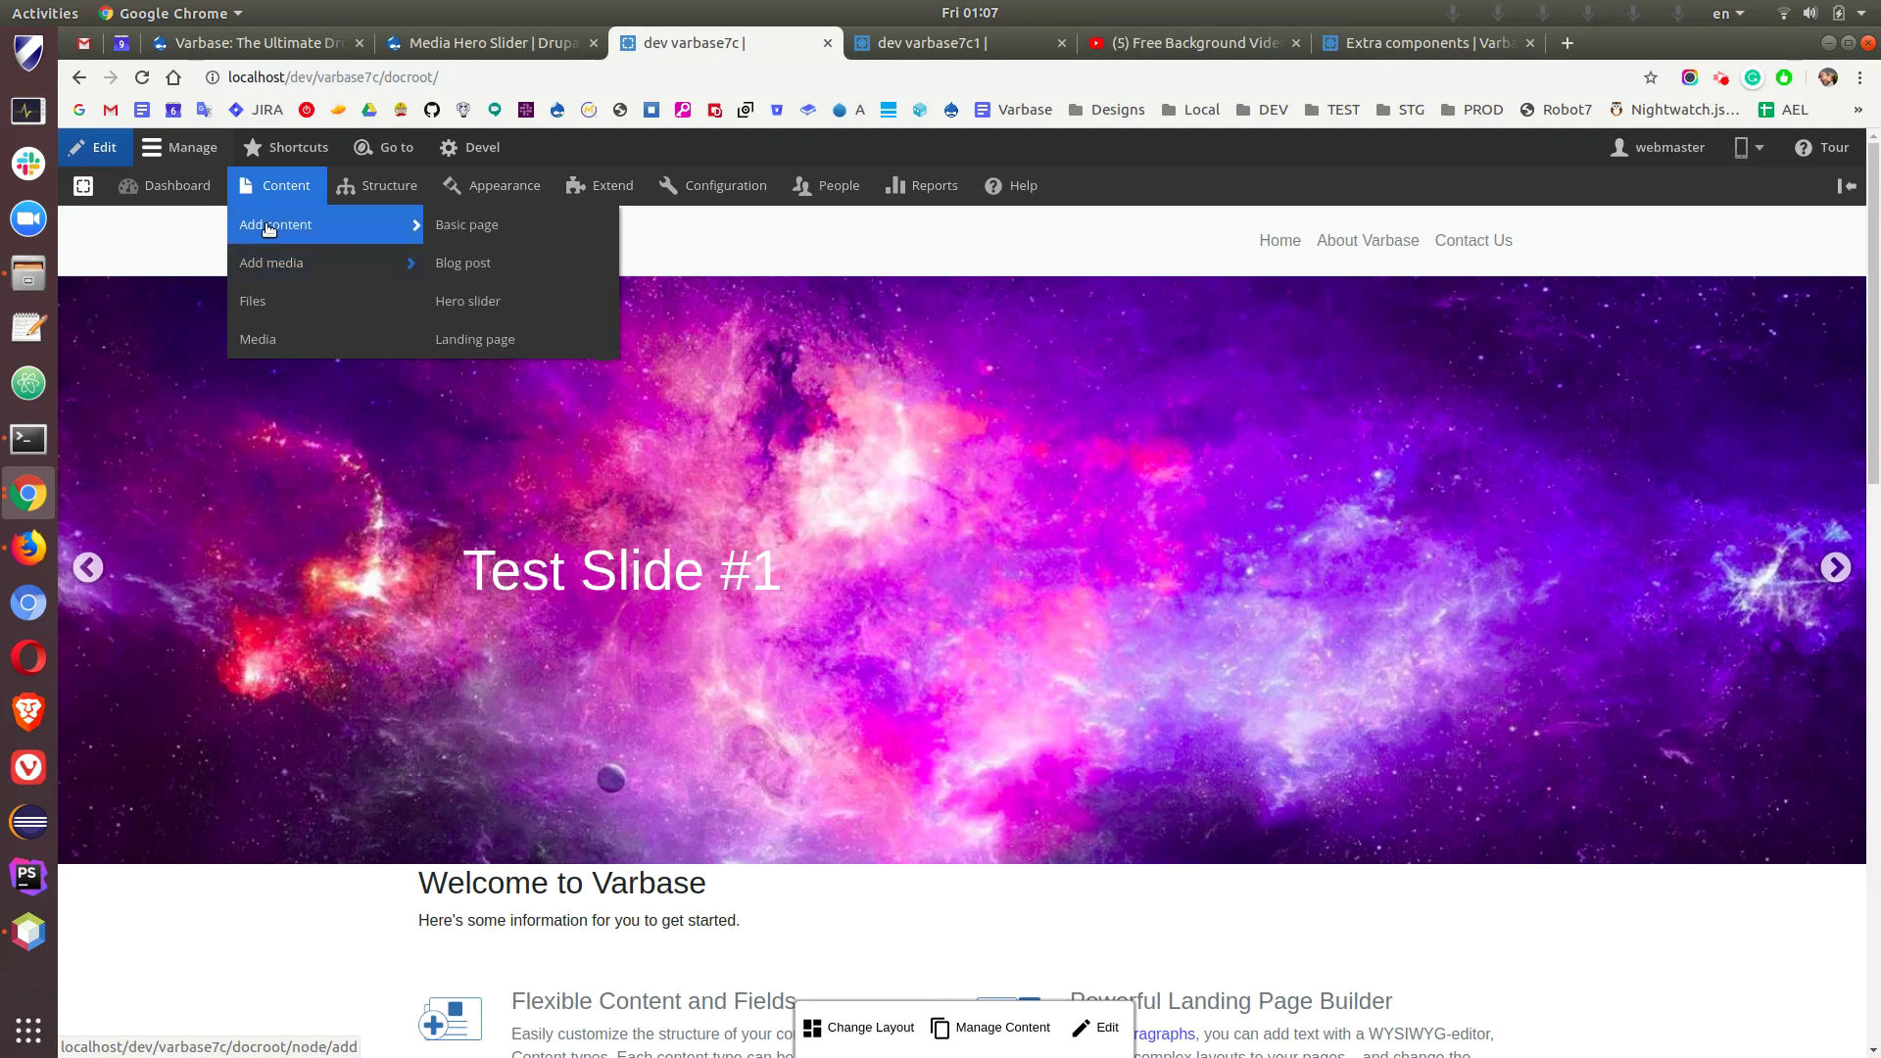
# - Create a new Hero slider titled 'Test Slide #3 Youtube Video'
pyautogui.click(269, 227)
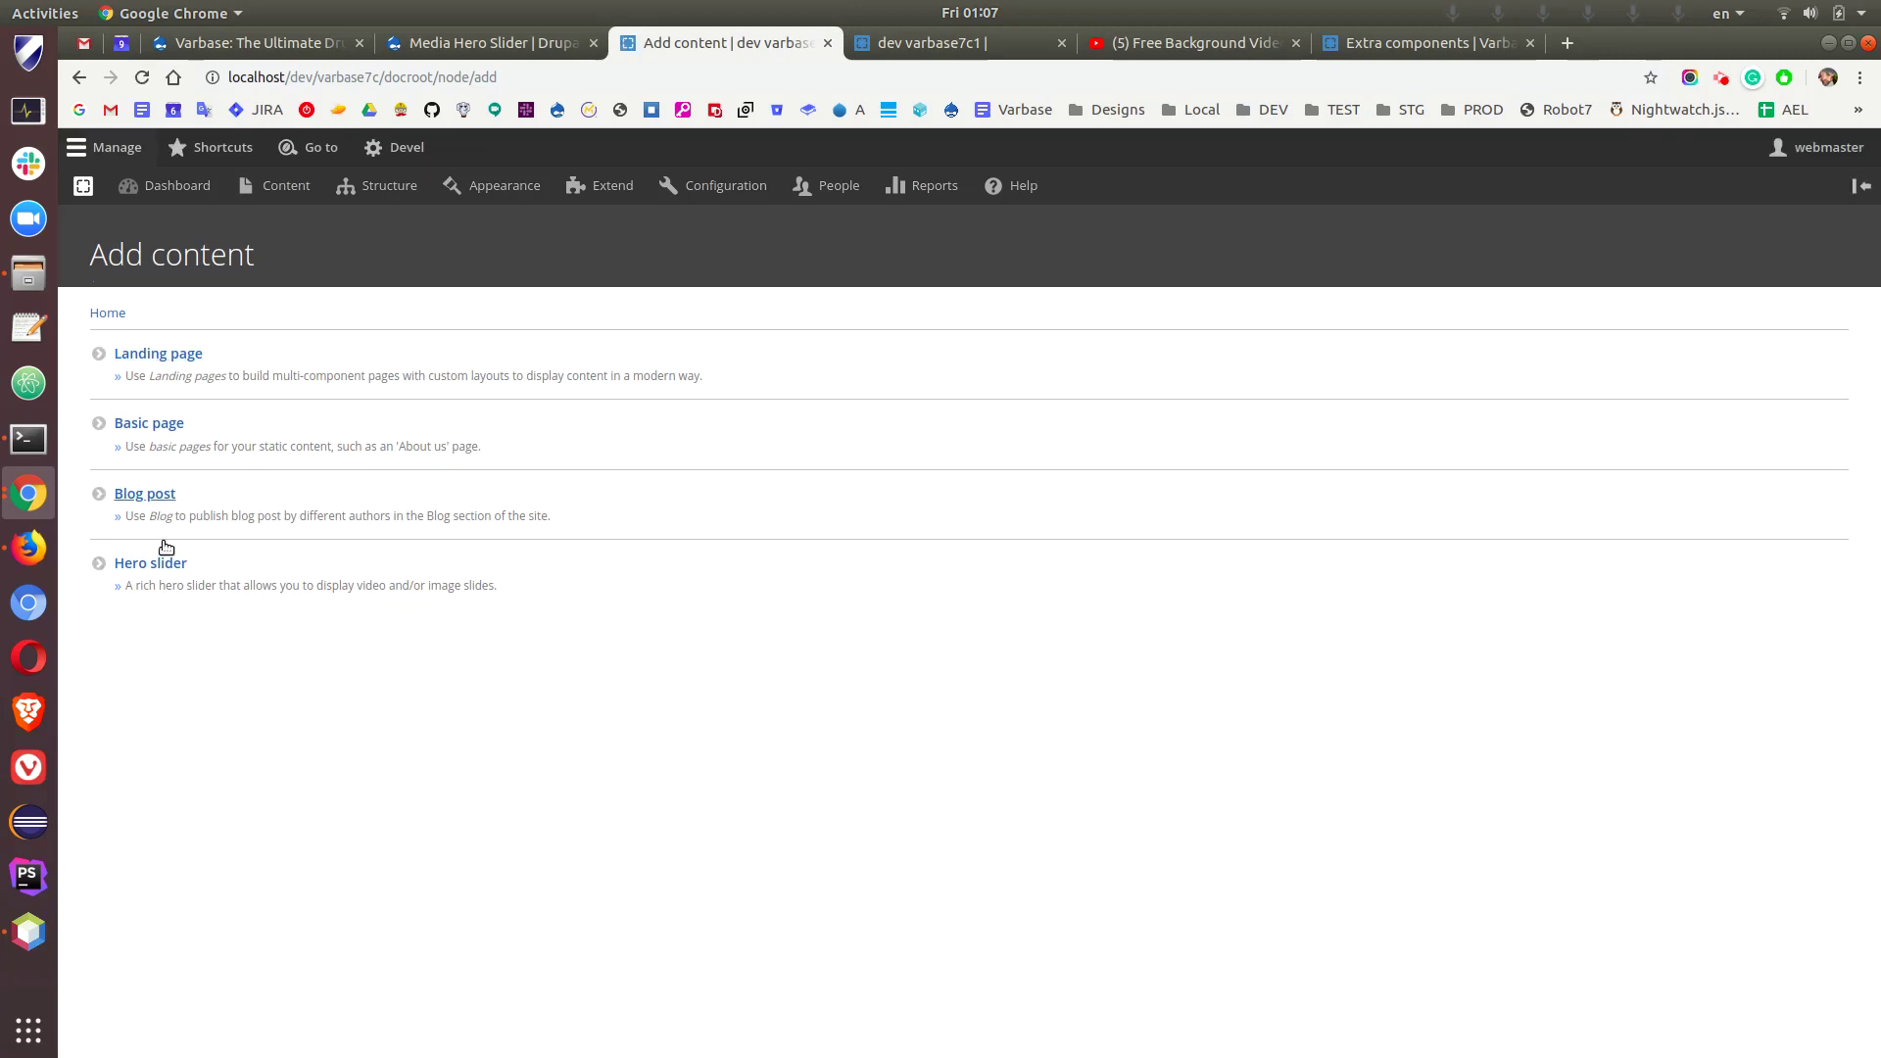
pyautogui.click(163, 563)
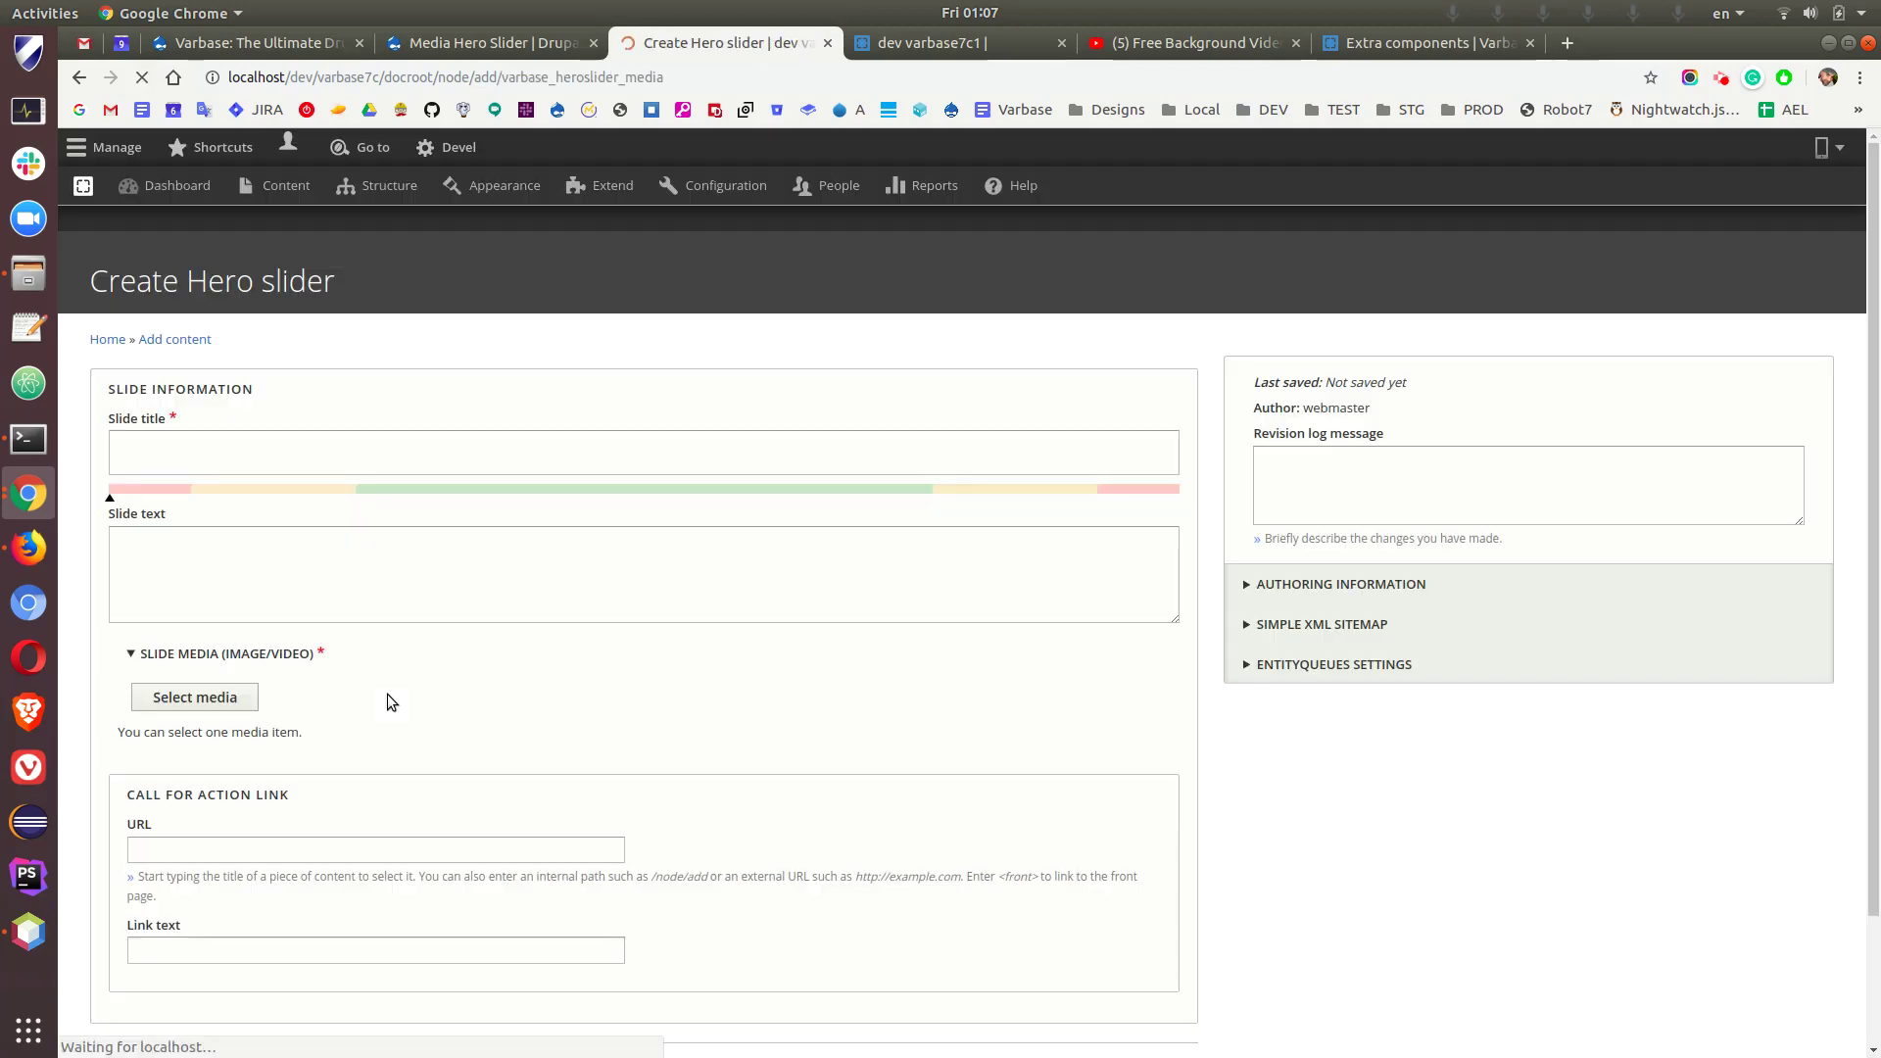
pyautogui.click(152, 423)
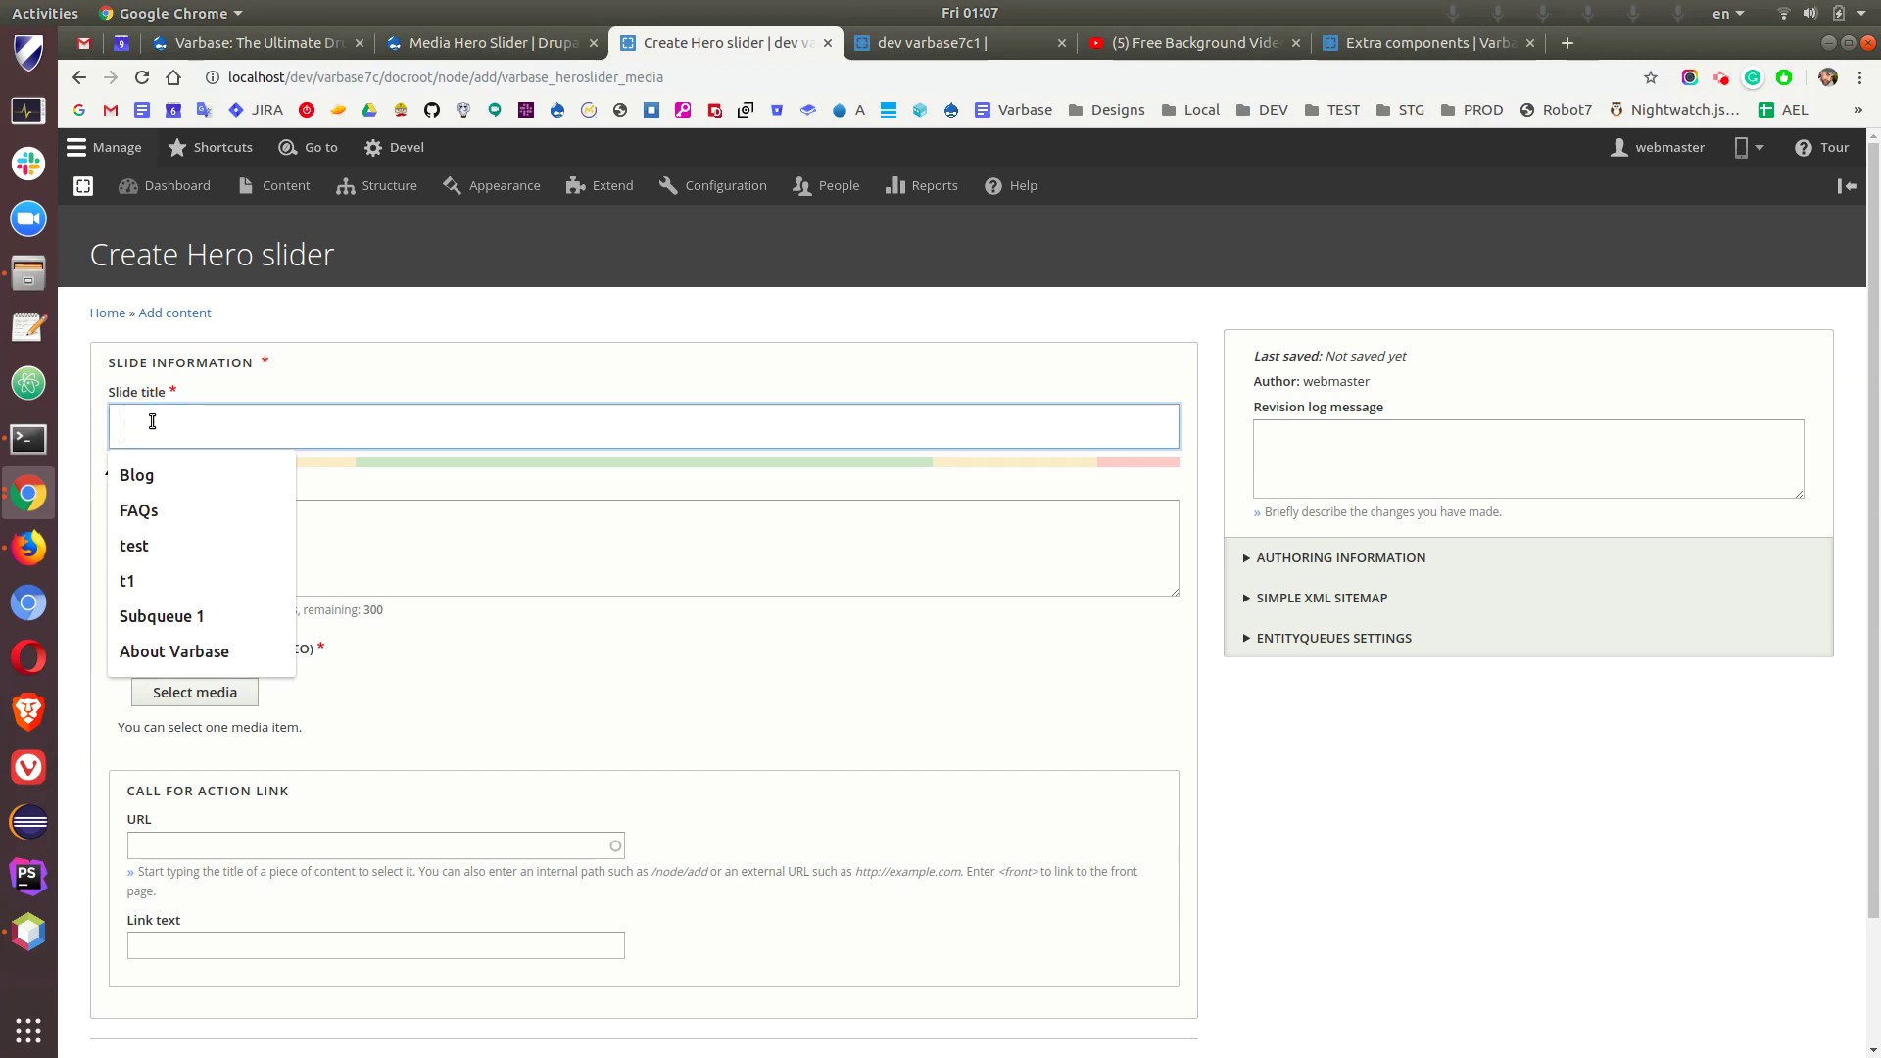
pyautogui.write('Test S')
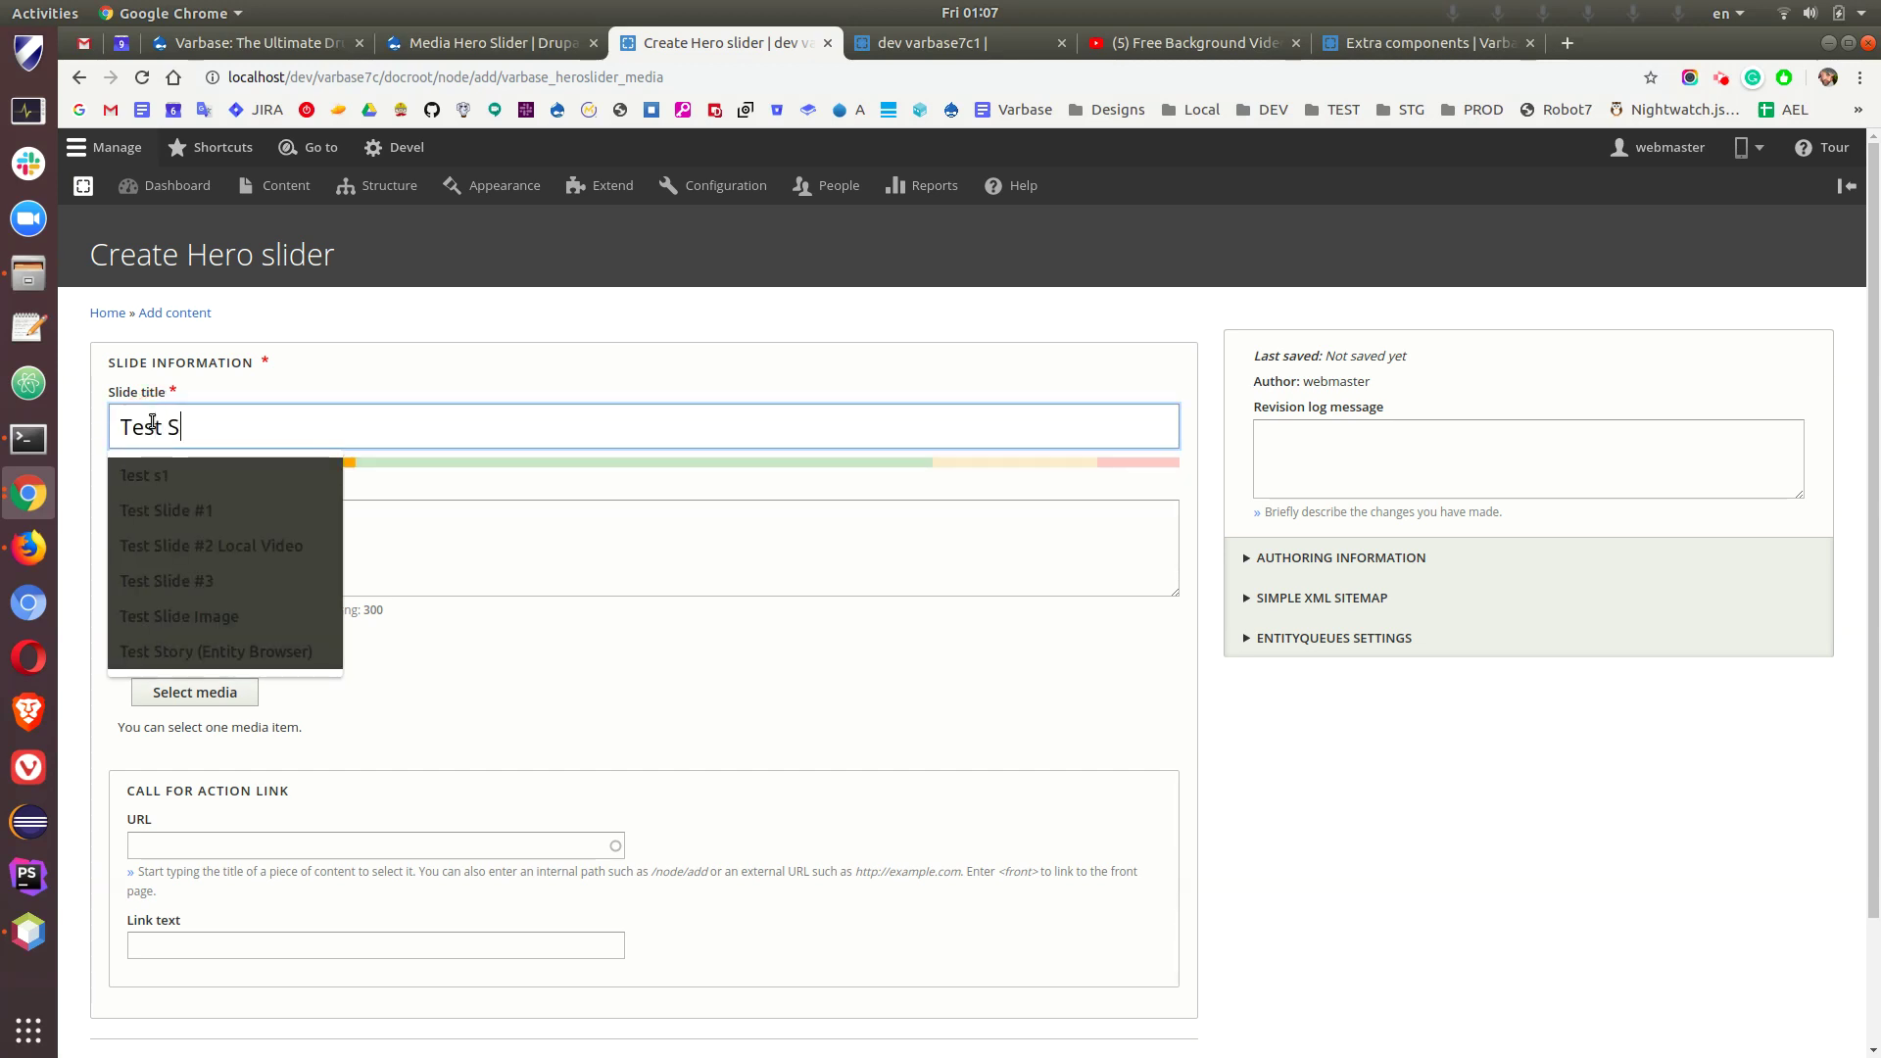
pyautogui.write('lide #')
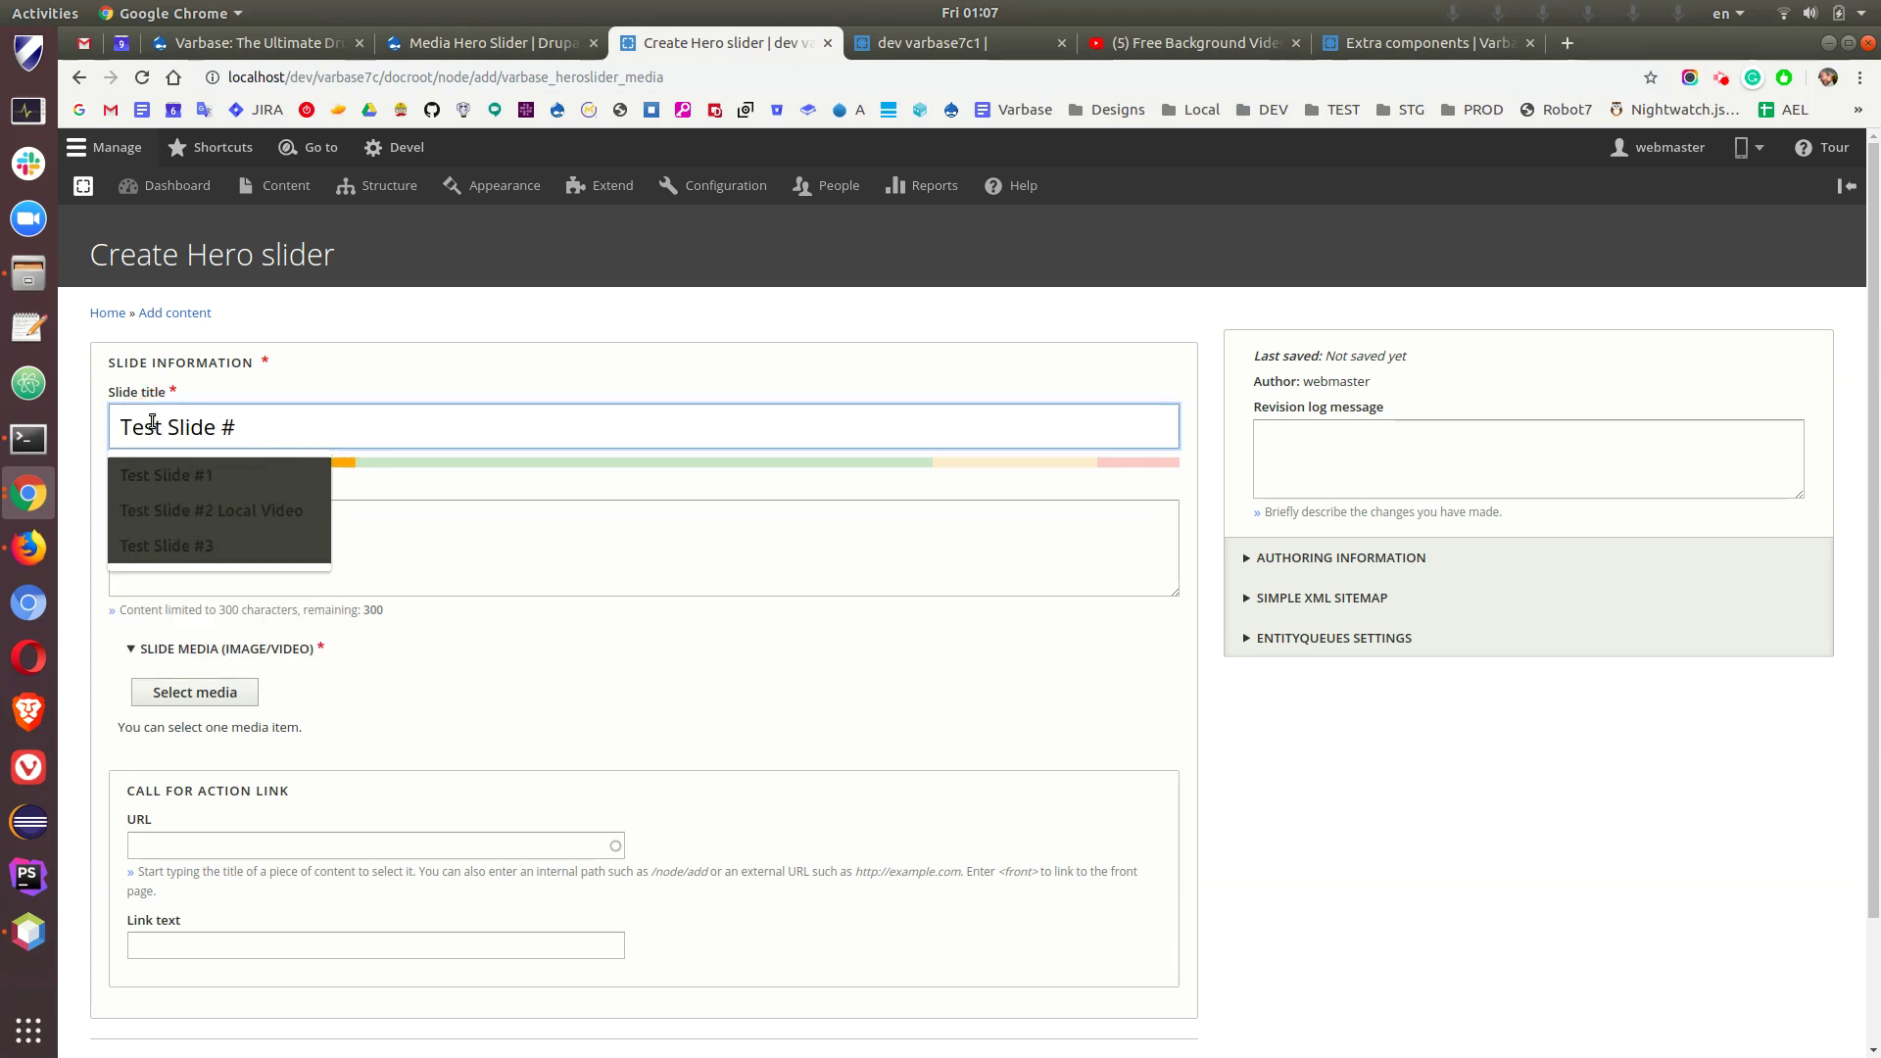
pyautogui.write('3')
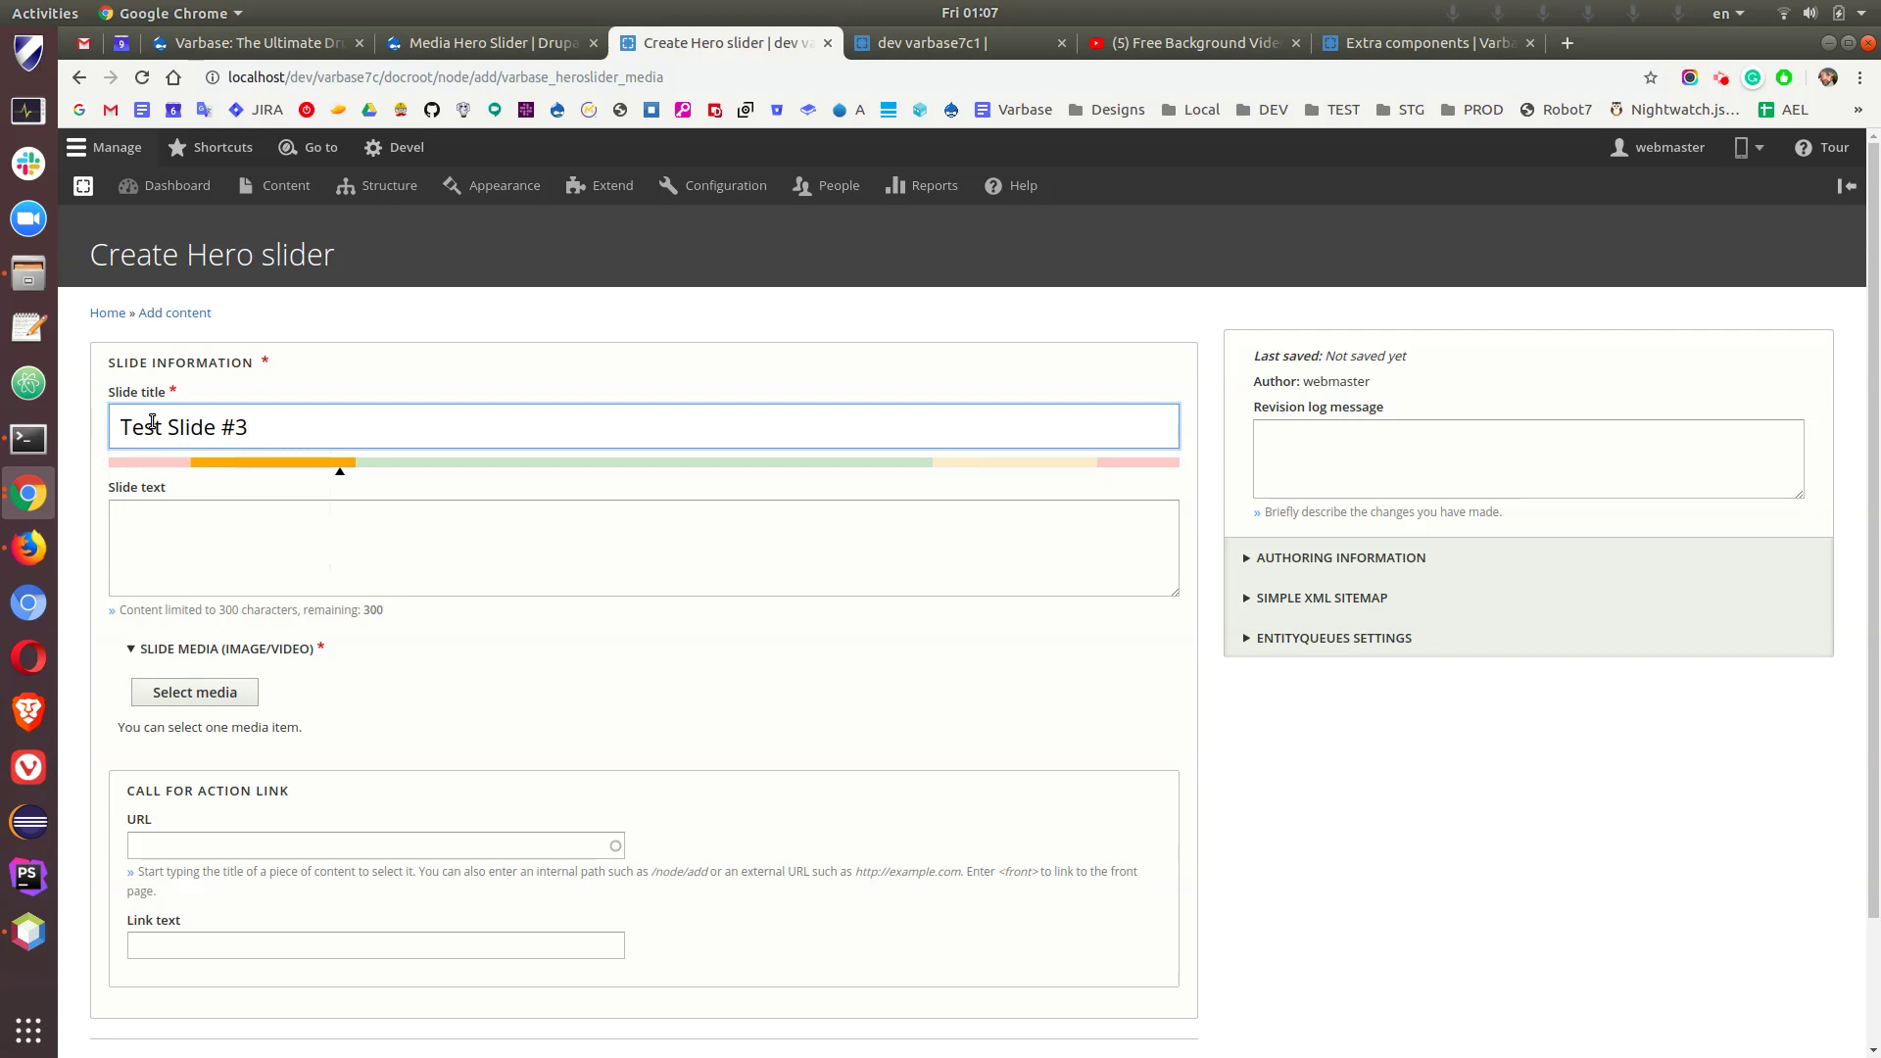
pyautogui.write(' Youtube Video')
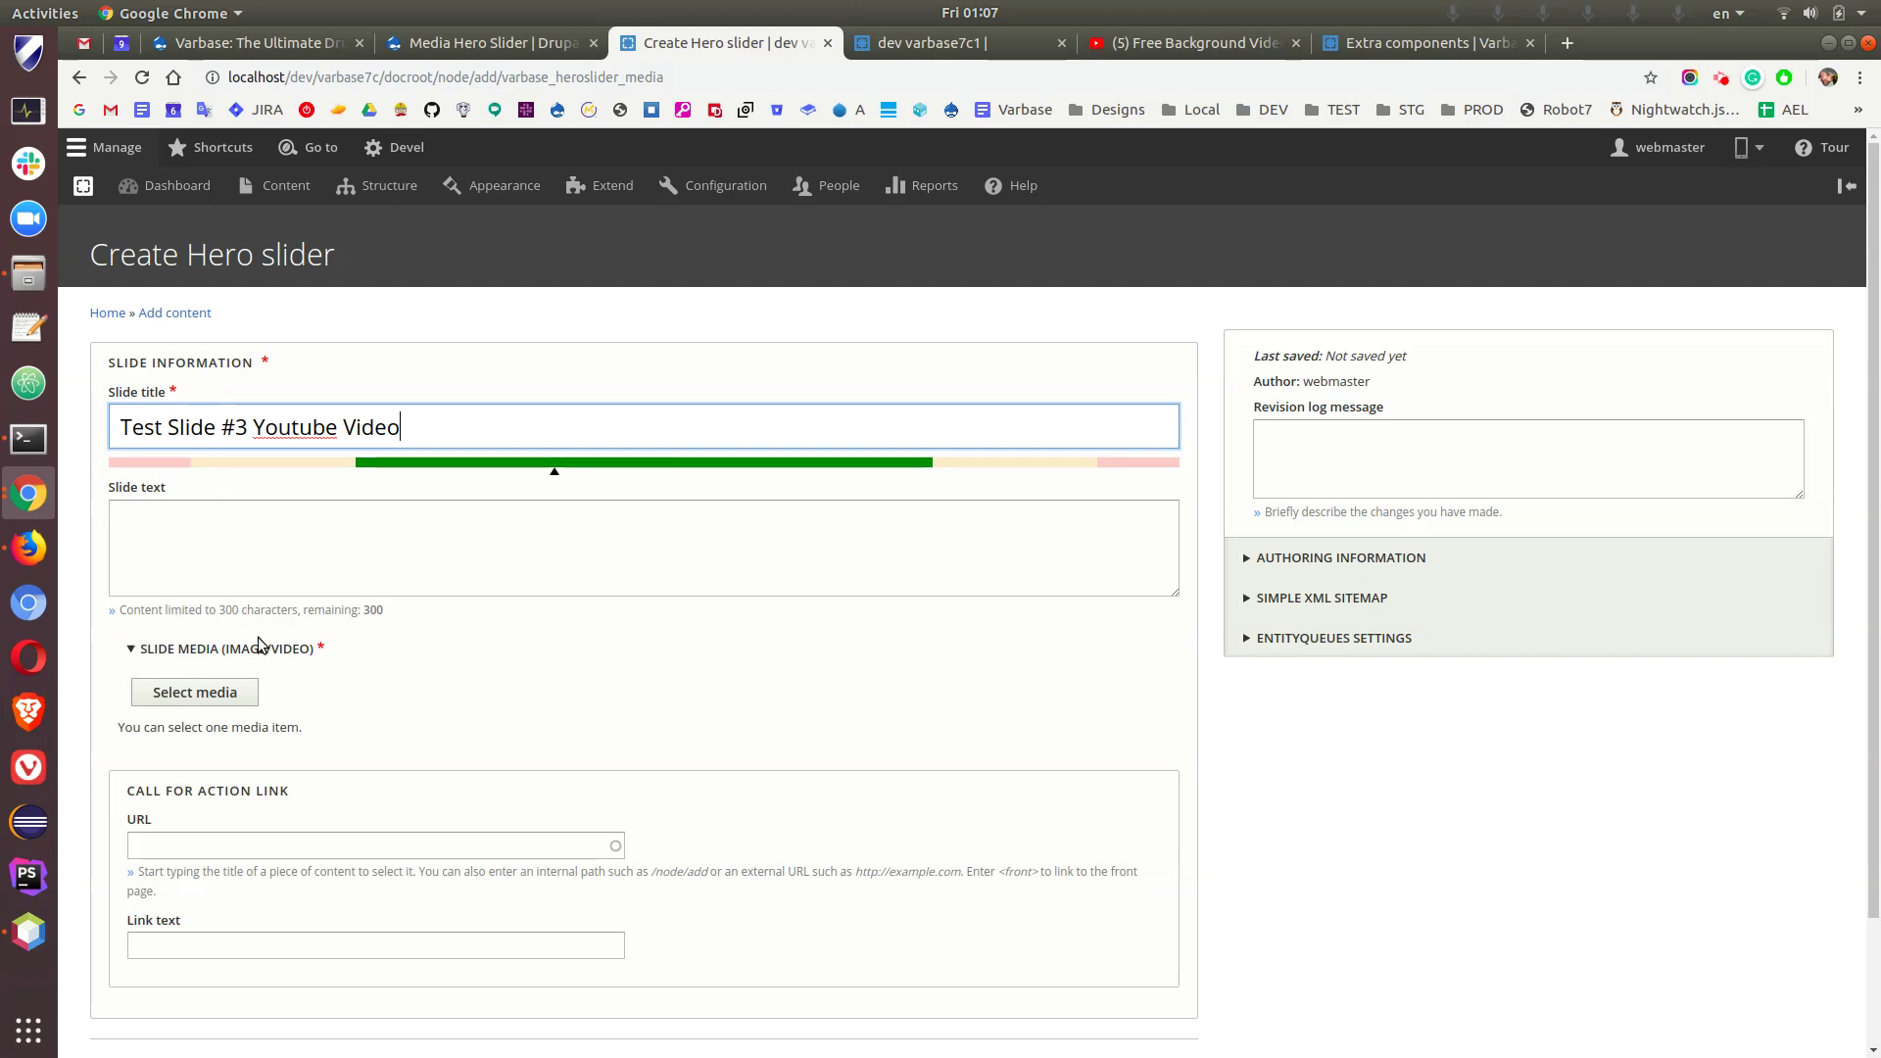
# - Bring up the media selector's Embed option, ready for a video URL
pyautogui.click(235, 691)
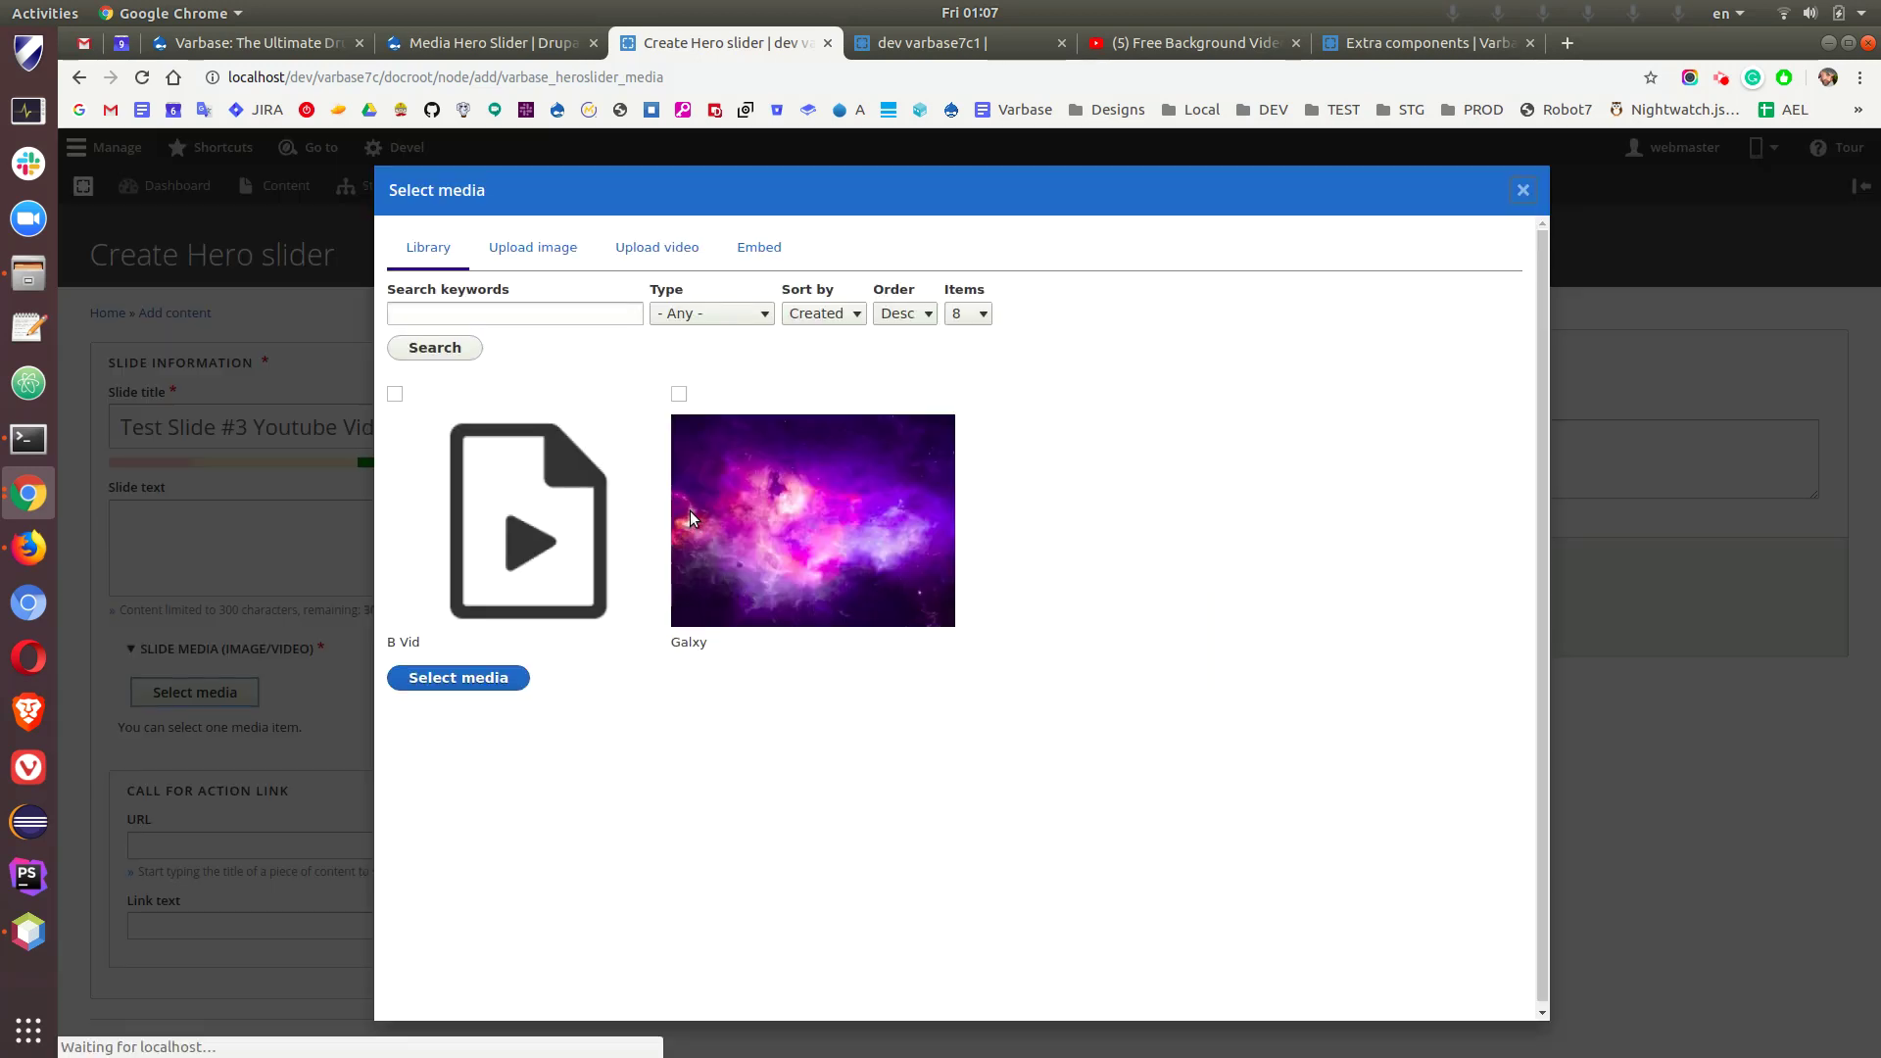
pyautogui.click(759, 250)
pyautogui.click(494, 339)
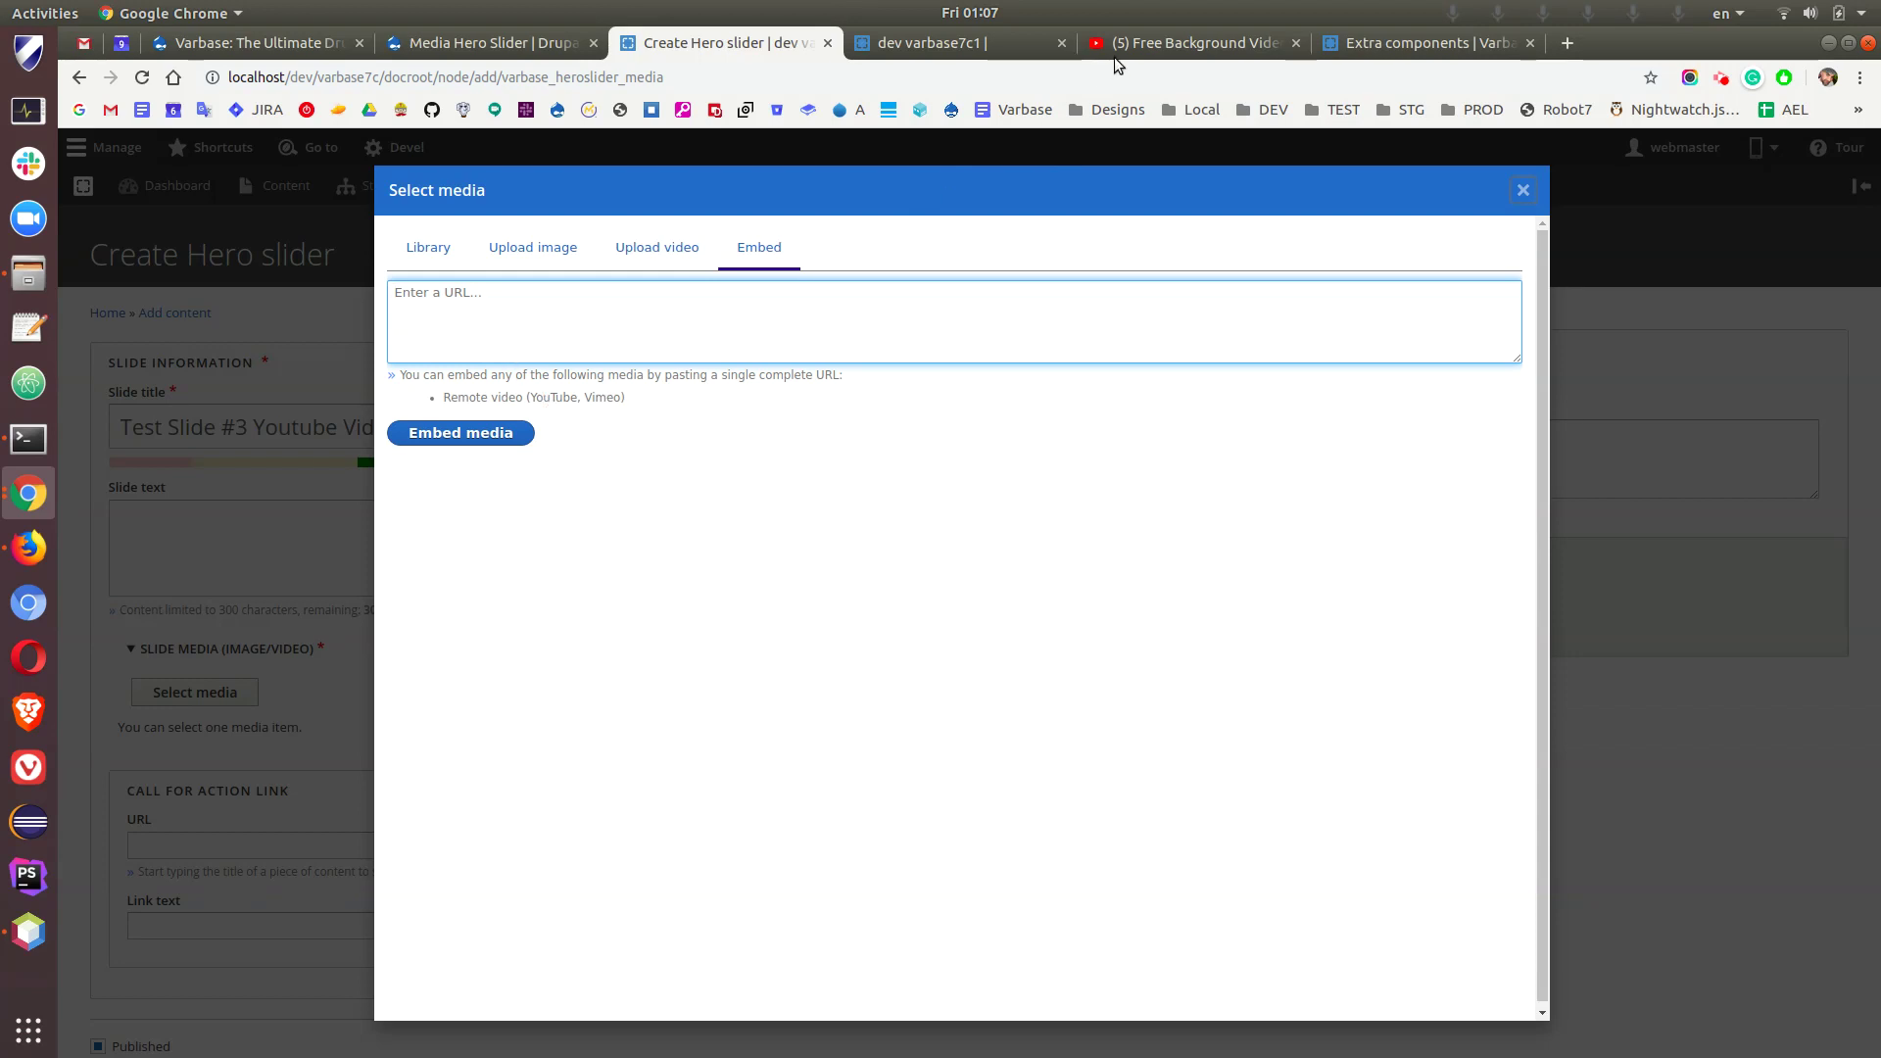
# - Copy the full URL of the 'Free Background Video Effects HD' YouTube video and return to the form
pyautogui.click(1140, 44)
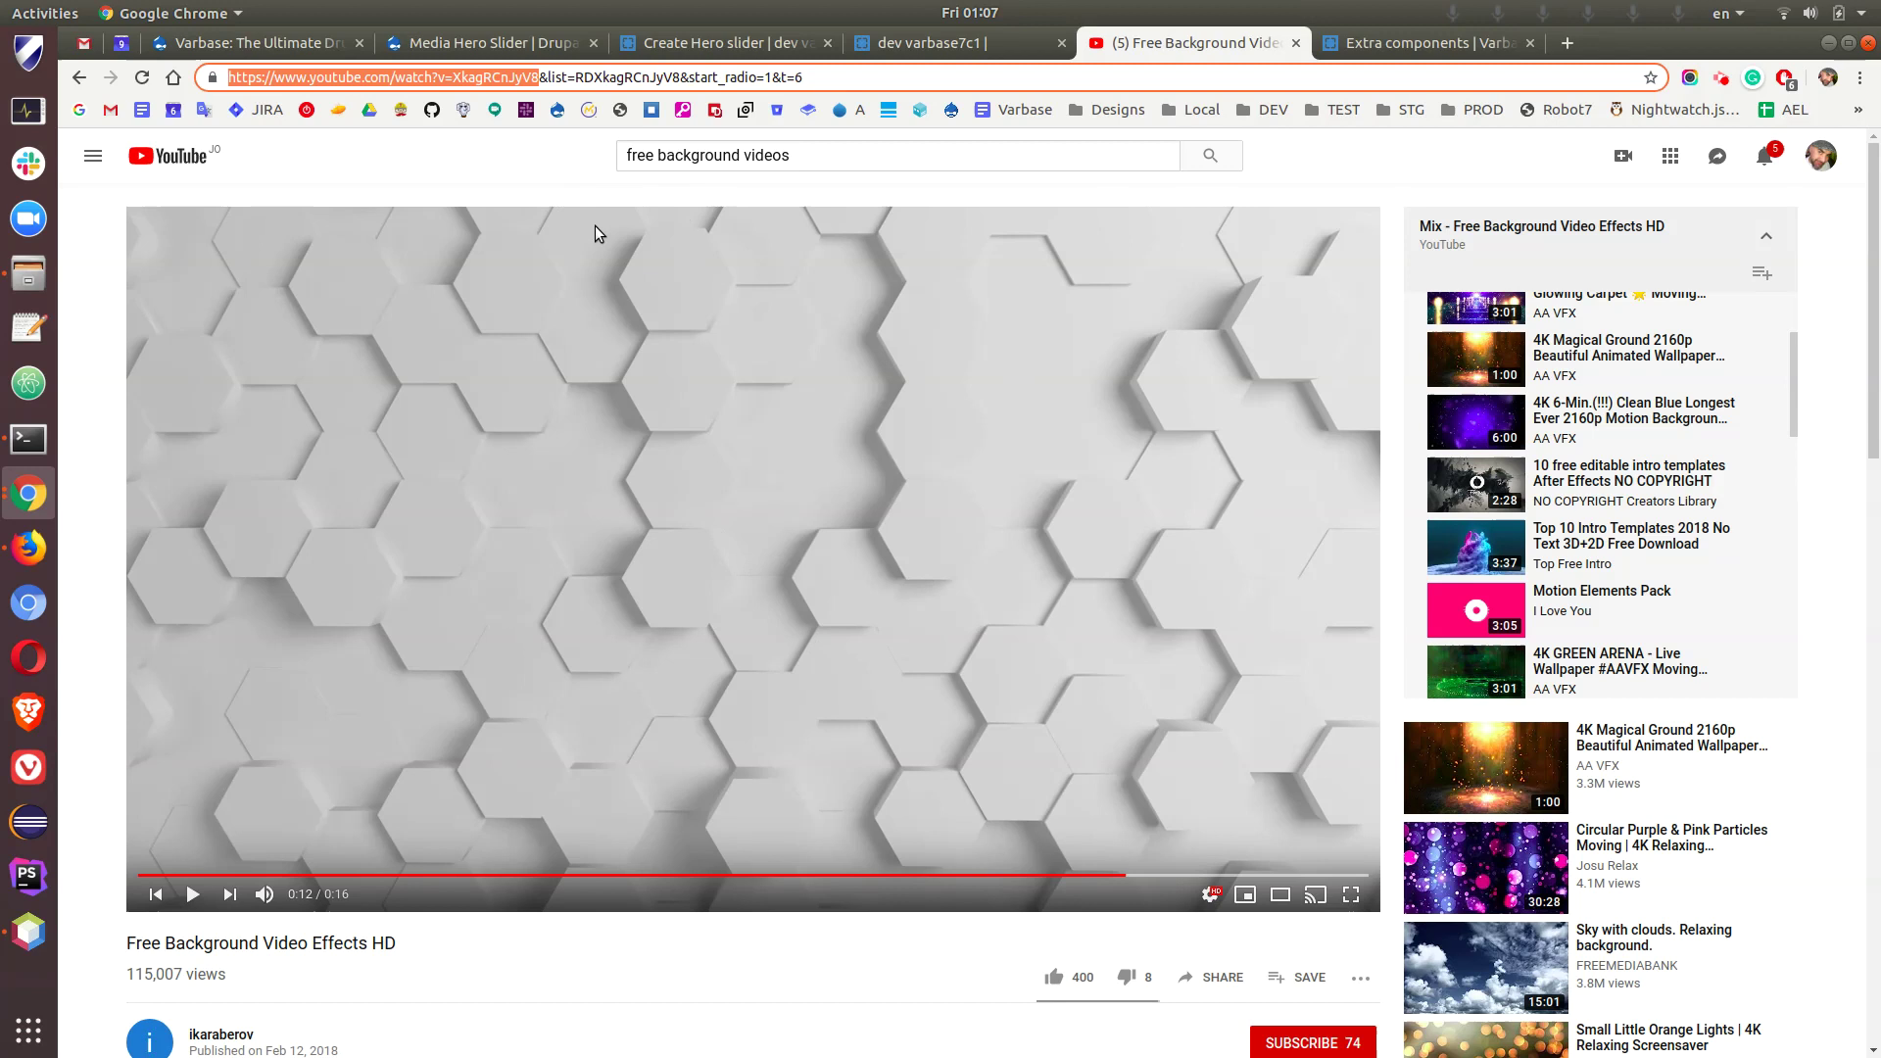
pyautogui.click(191, 894)
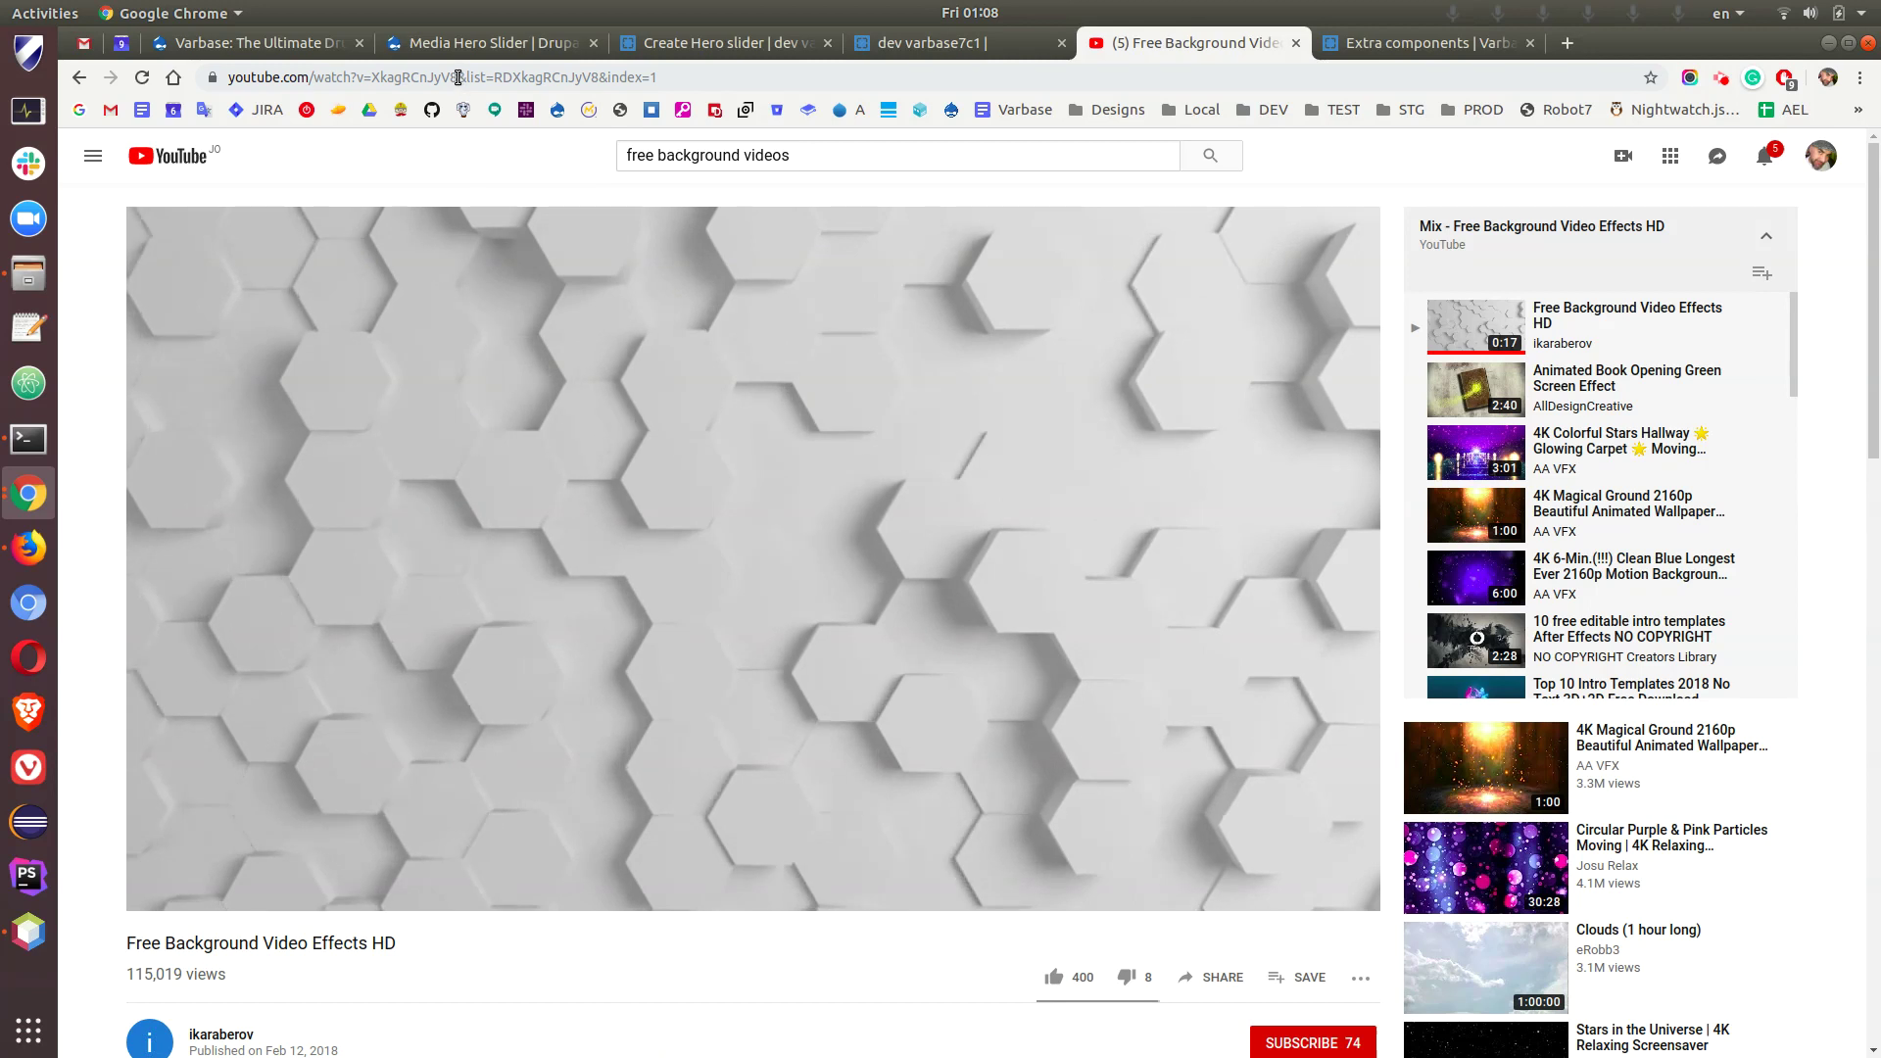
pyautogui.doubleClick(440, 76)
pyautogui.moveTo(344, 76); pyautogui.dragTo(339, 138)
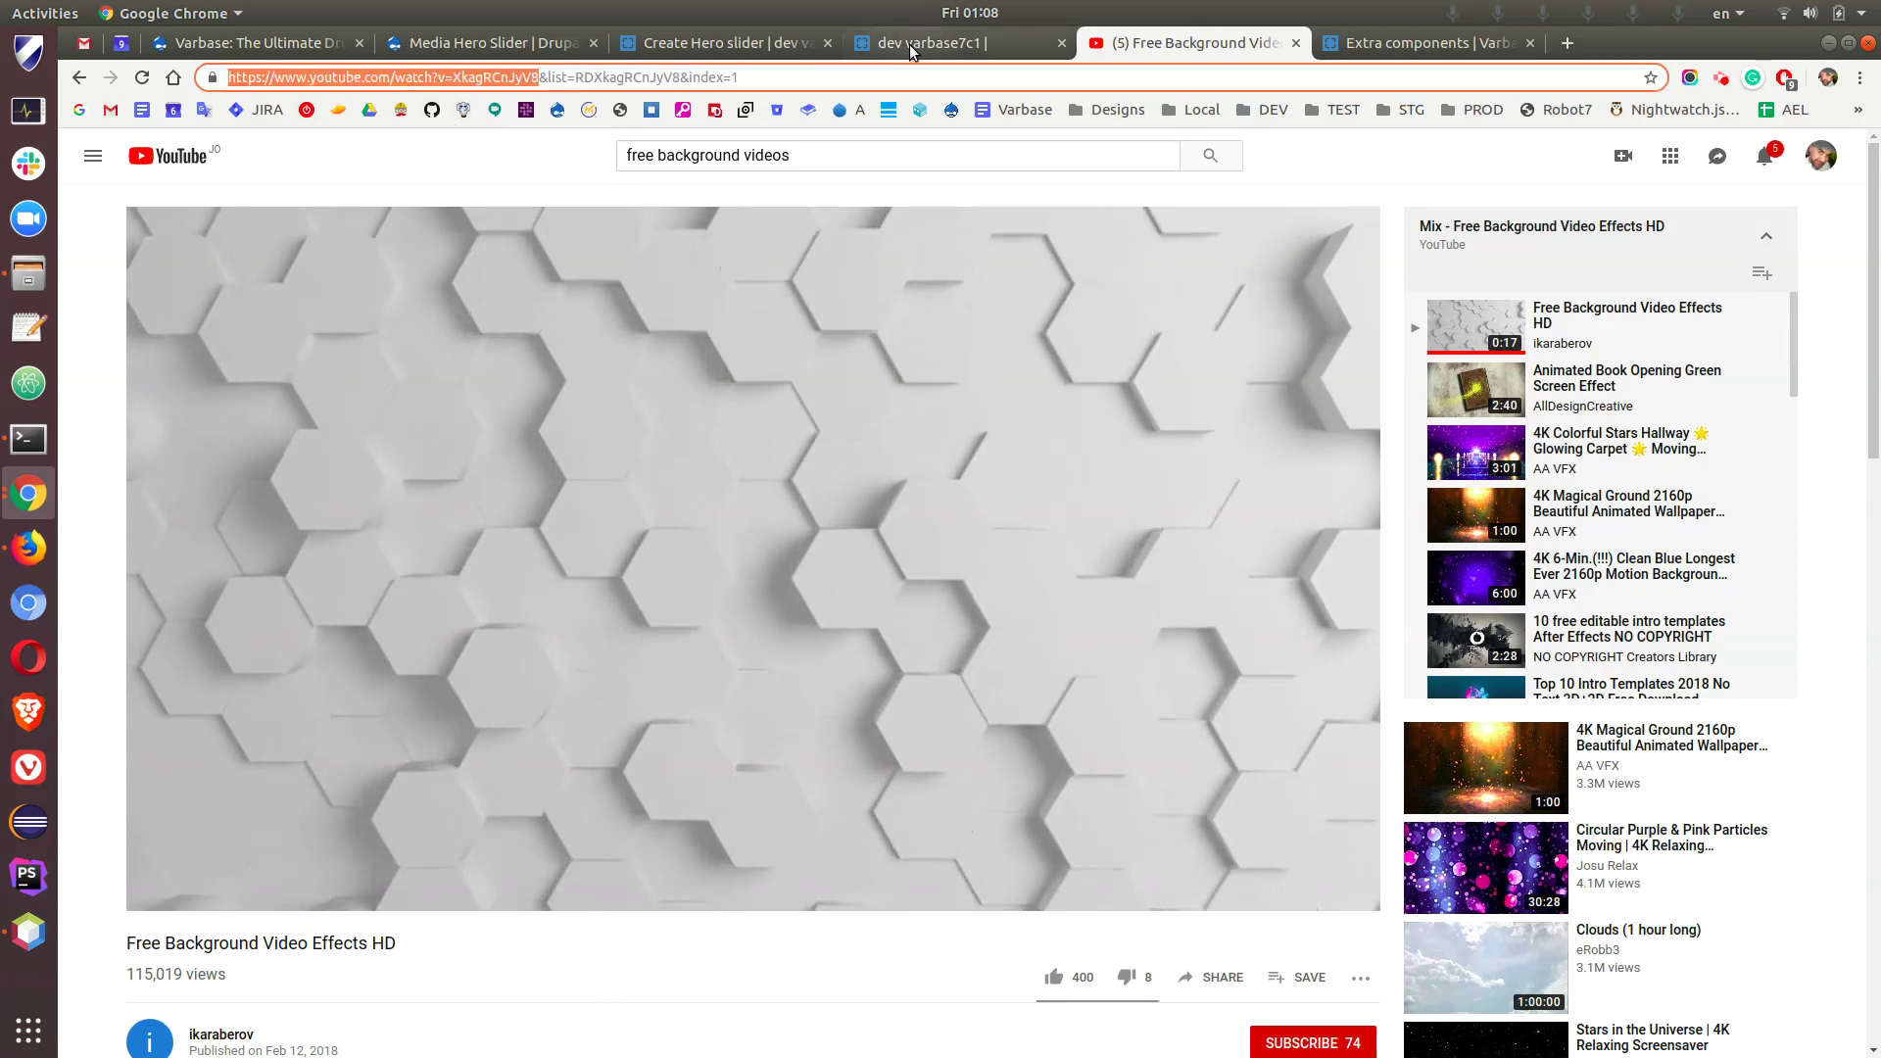
pyautogui.click(666, 52)
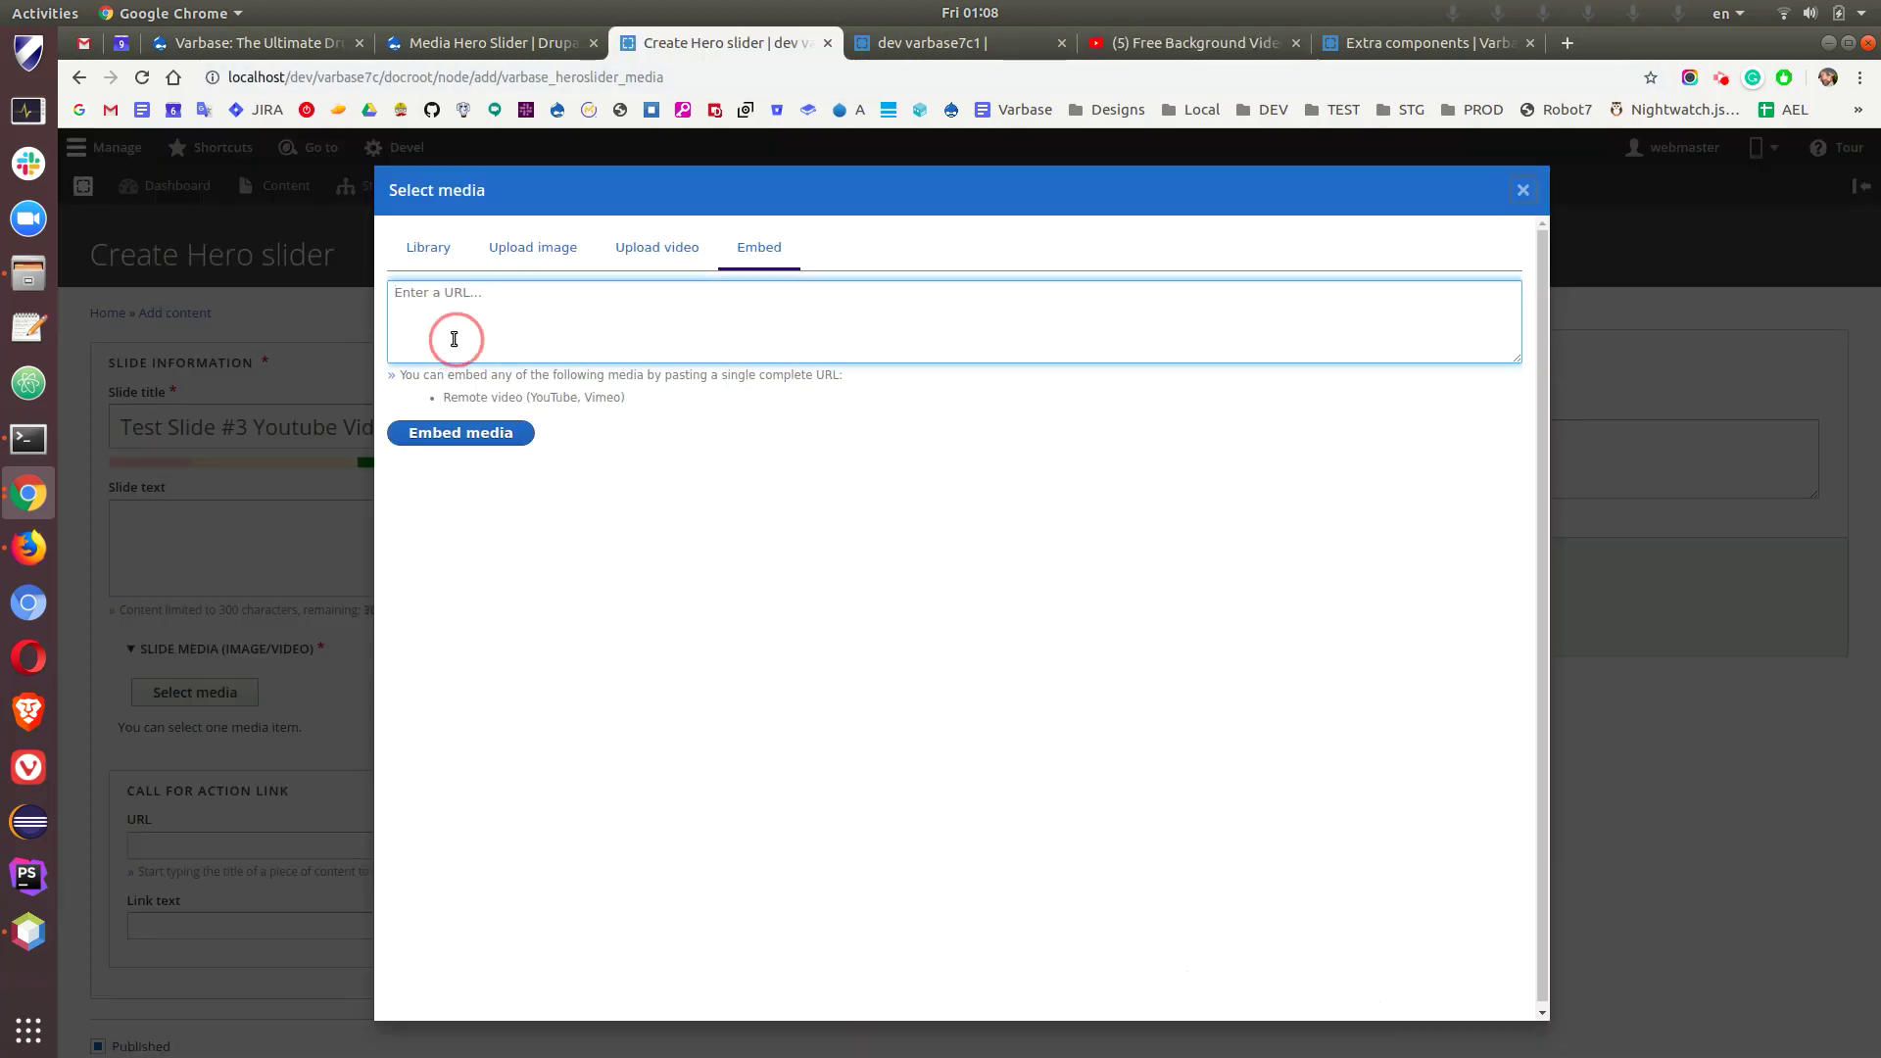
# - Paste the YouTube URL into the embed field and let it be processed into a preview
pyautogui.write('https://www.youtube.com/watch?v=XkagRCnJyV8')
pyautogui.click(672, 399)
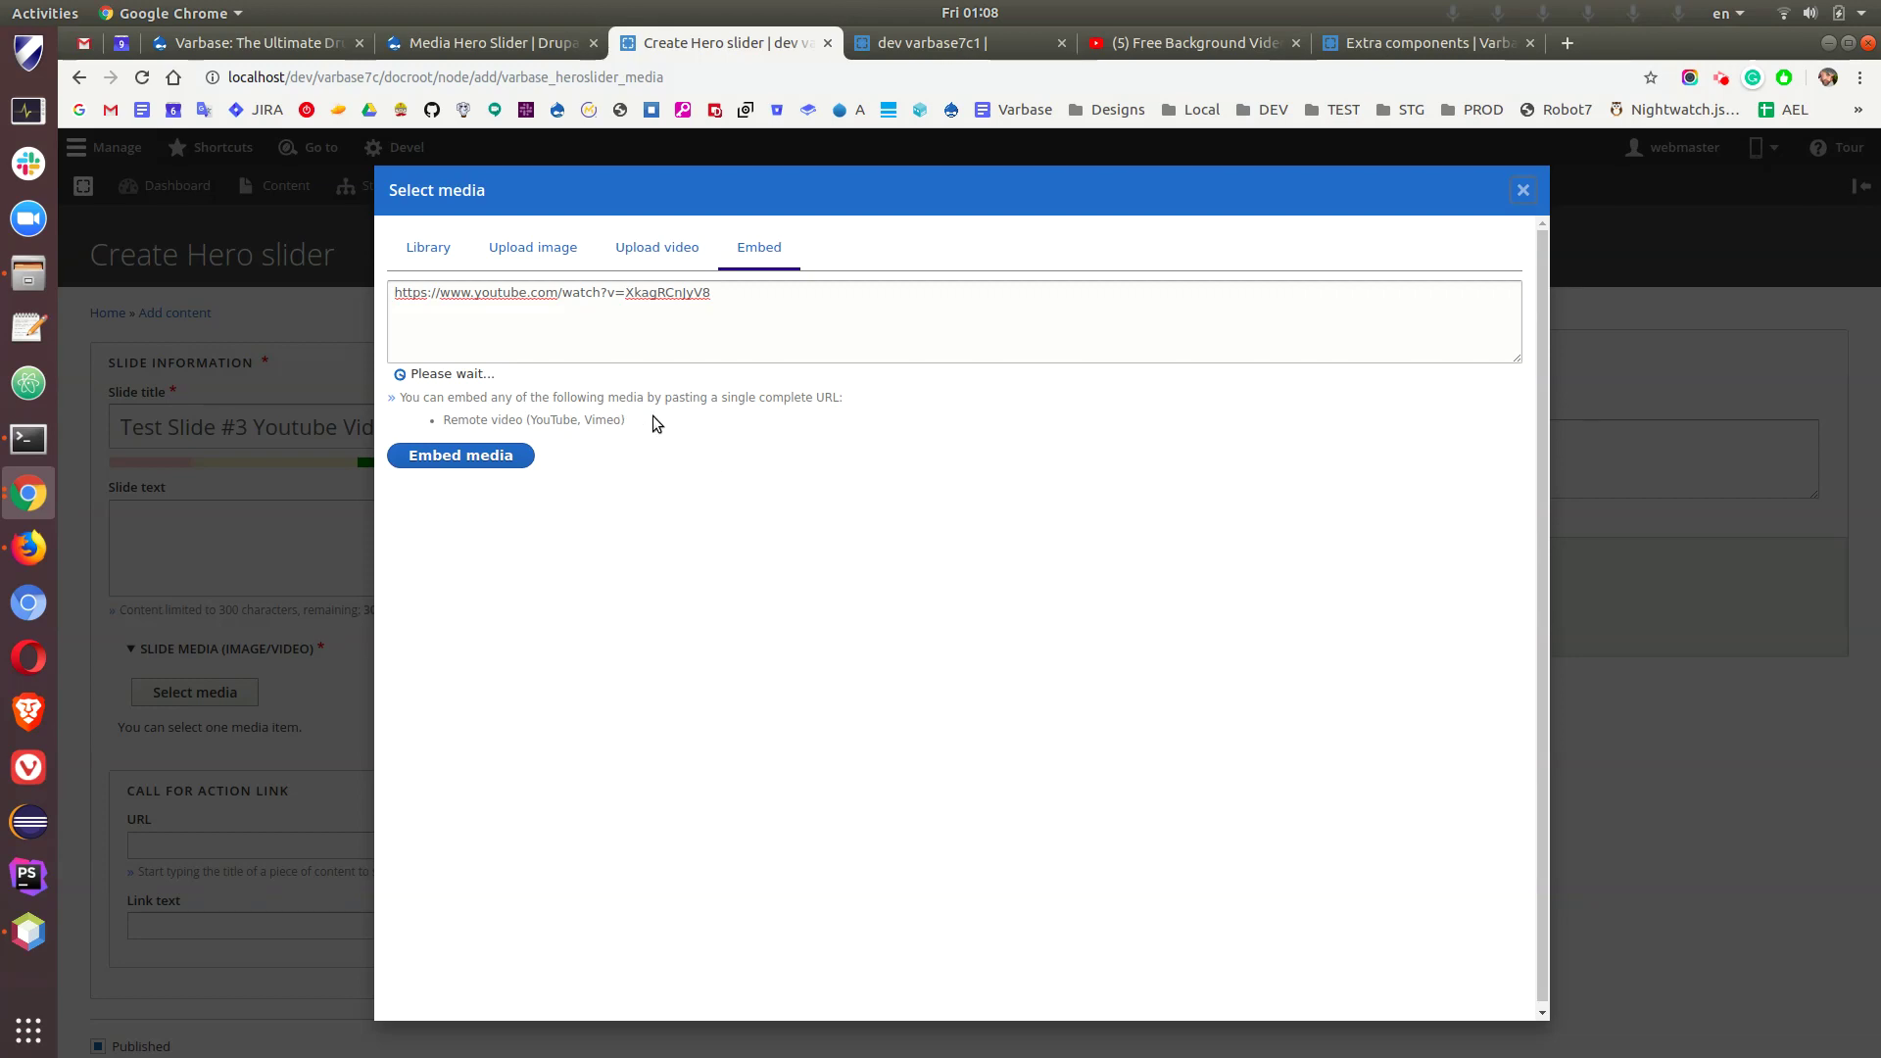
pyautogui.moveTo(647, 397); pyautogui.dragTo(830, 394)
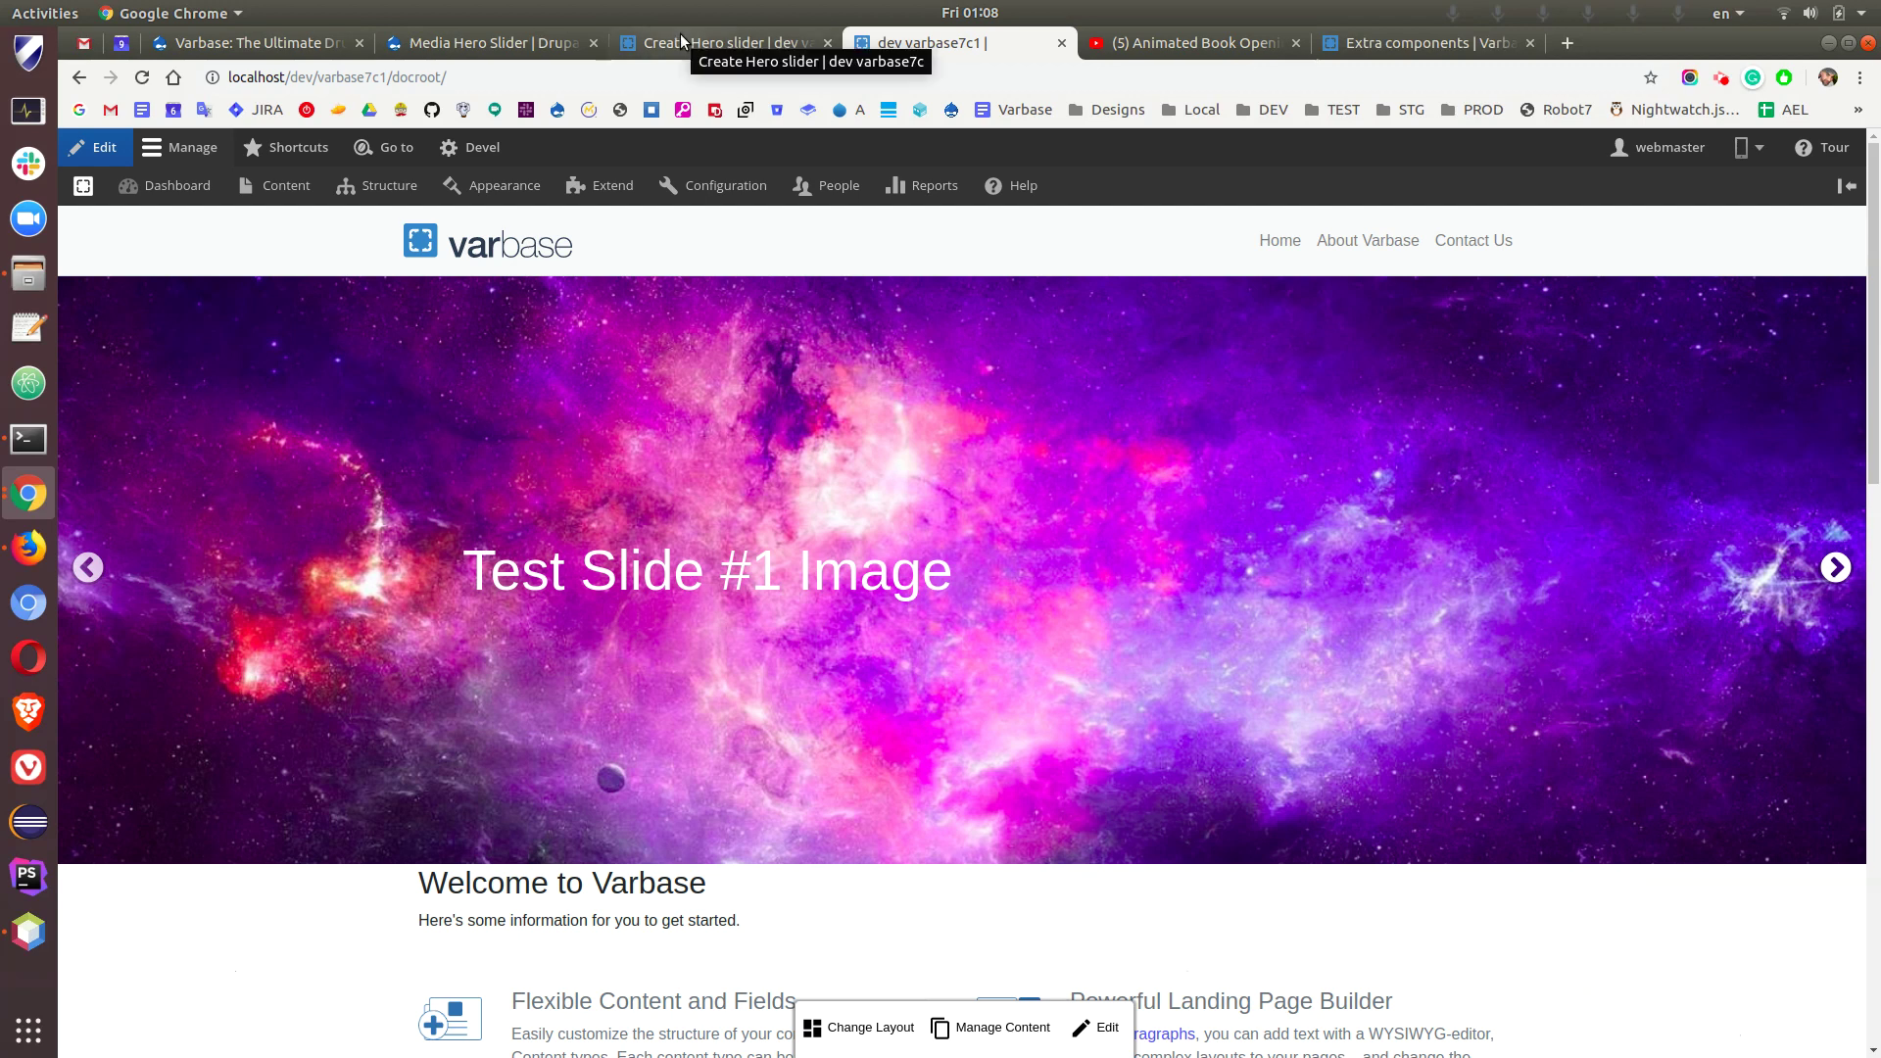
pyautogui.click(688, 43)
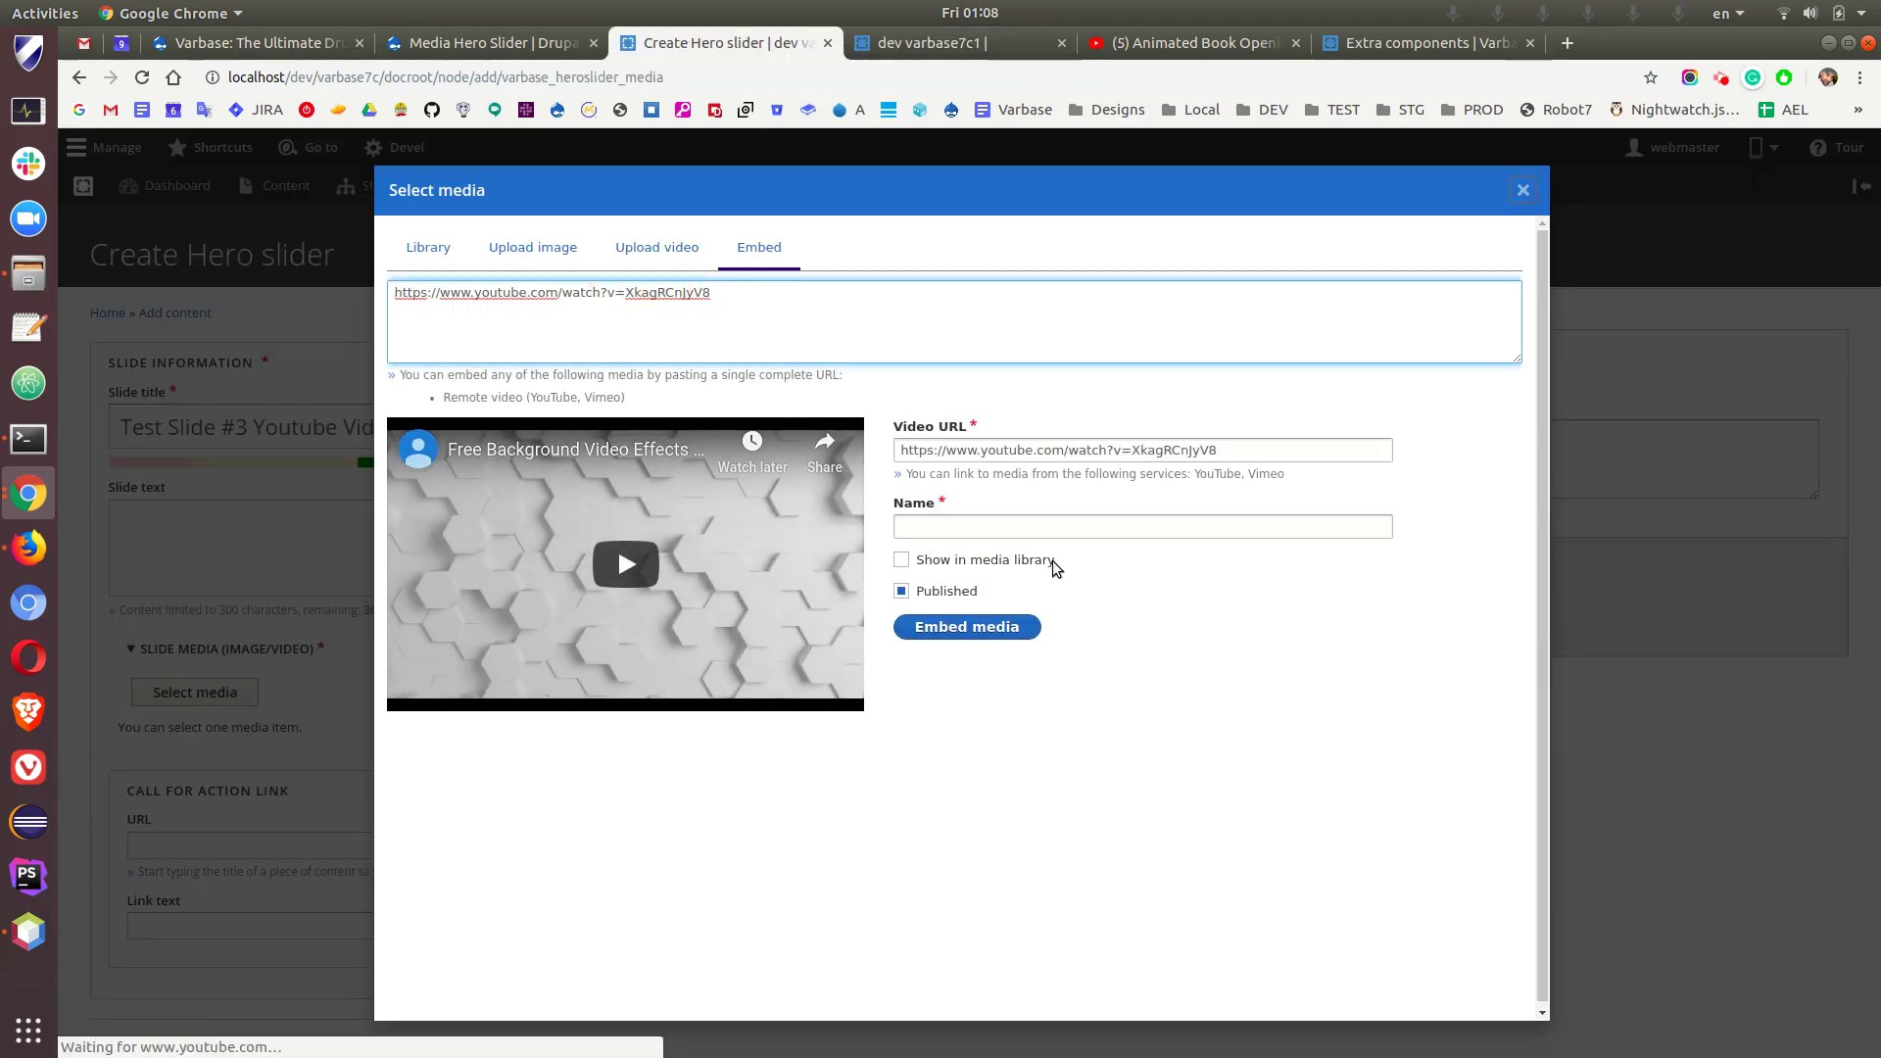
# - Name the embedded video 'Youtube Video without cover image', shown in the media library
pyautogui.click(946, 531)
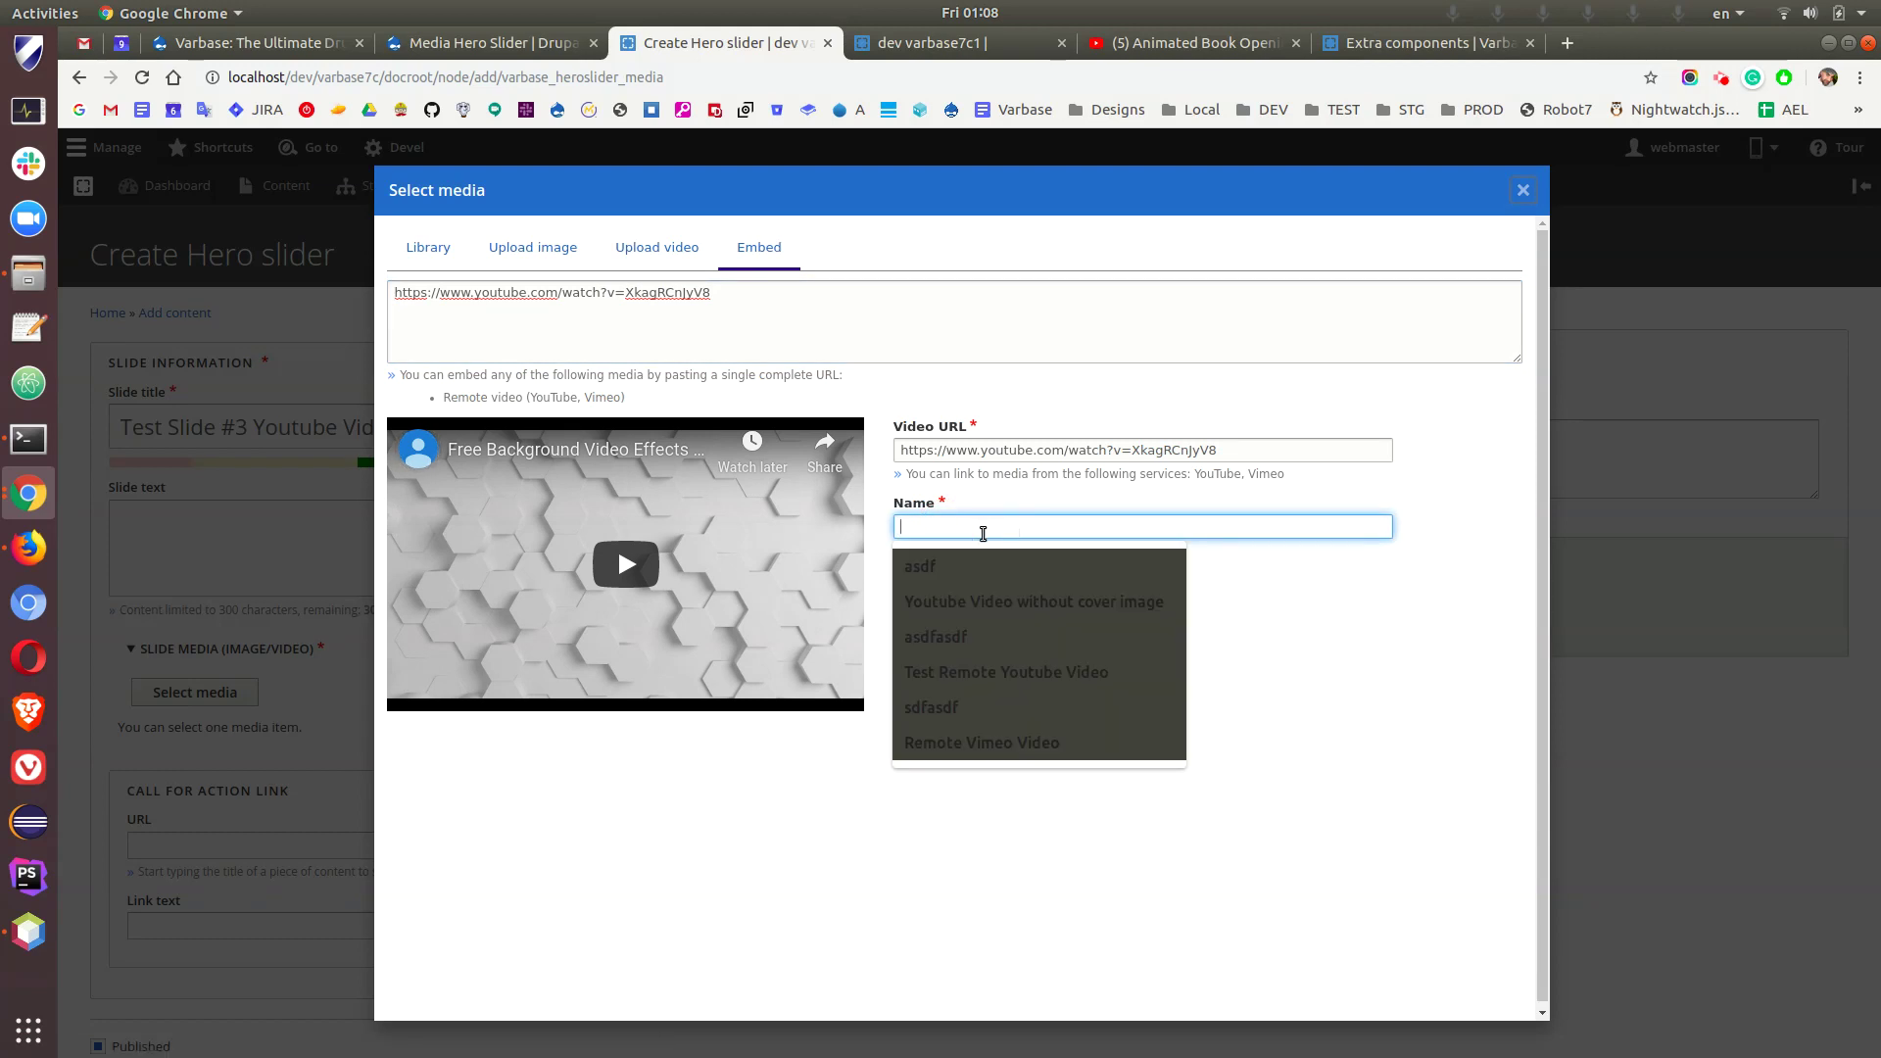
pyautogui.write('g')
pyautogui.press('Escape')
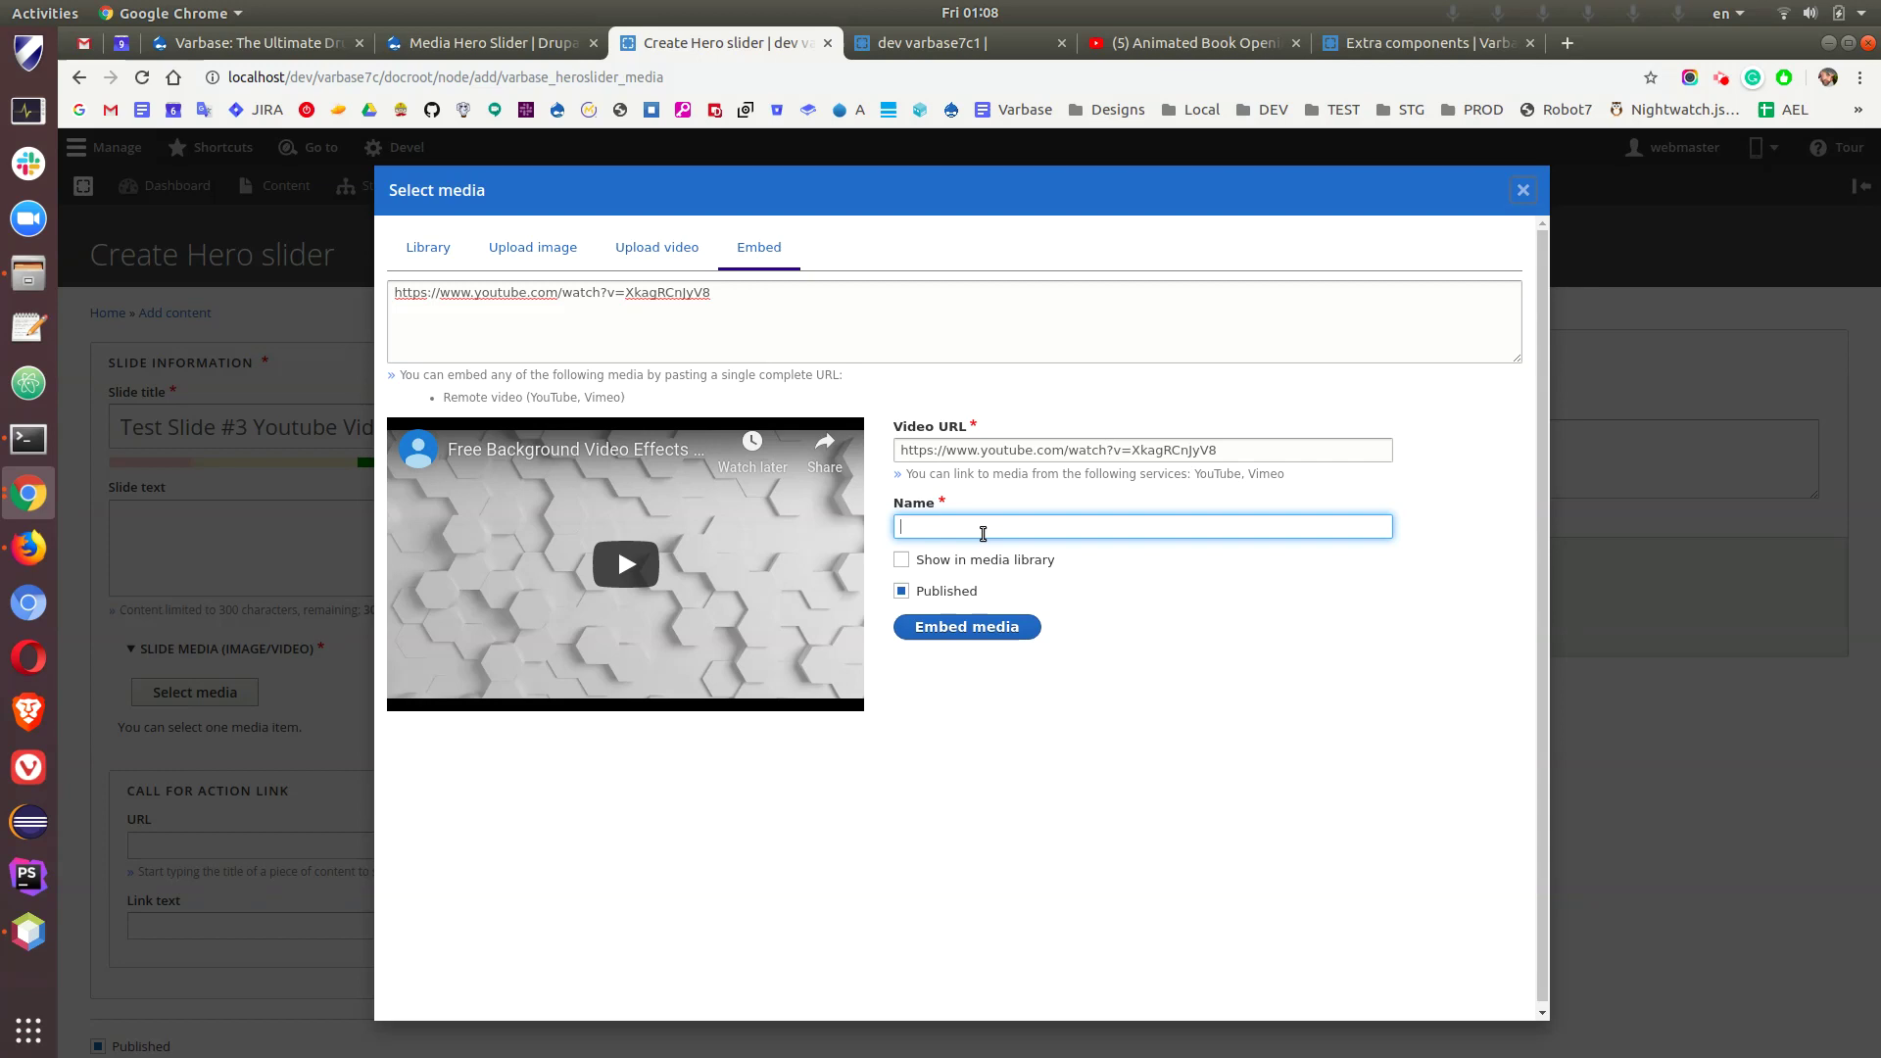
pyautogui.write('Youtube Video without cover image')
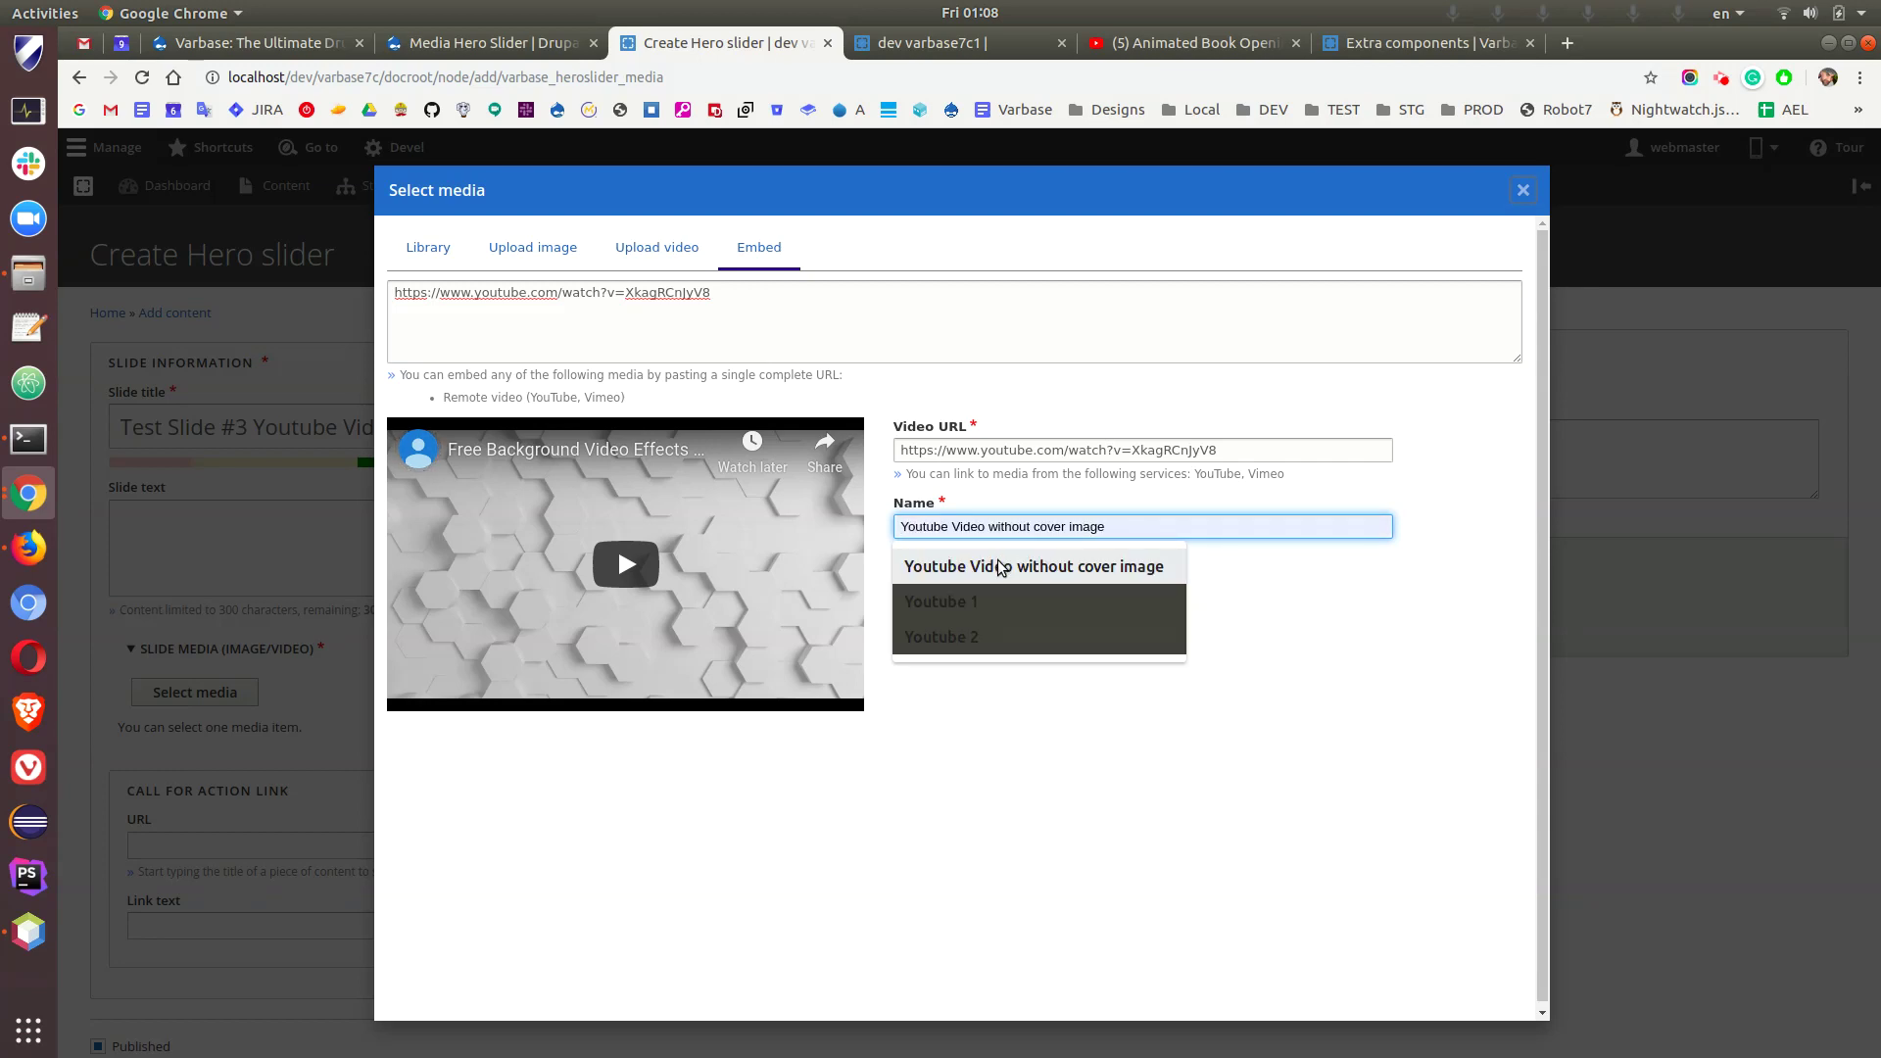
pyautogui.click(999, 566)
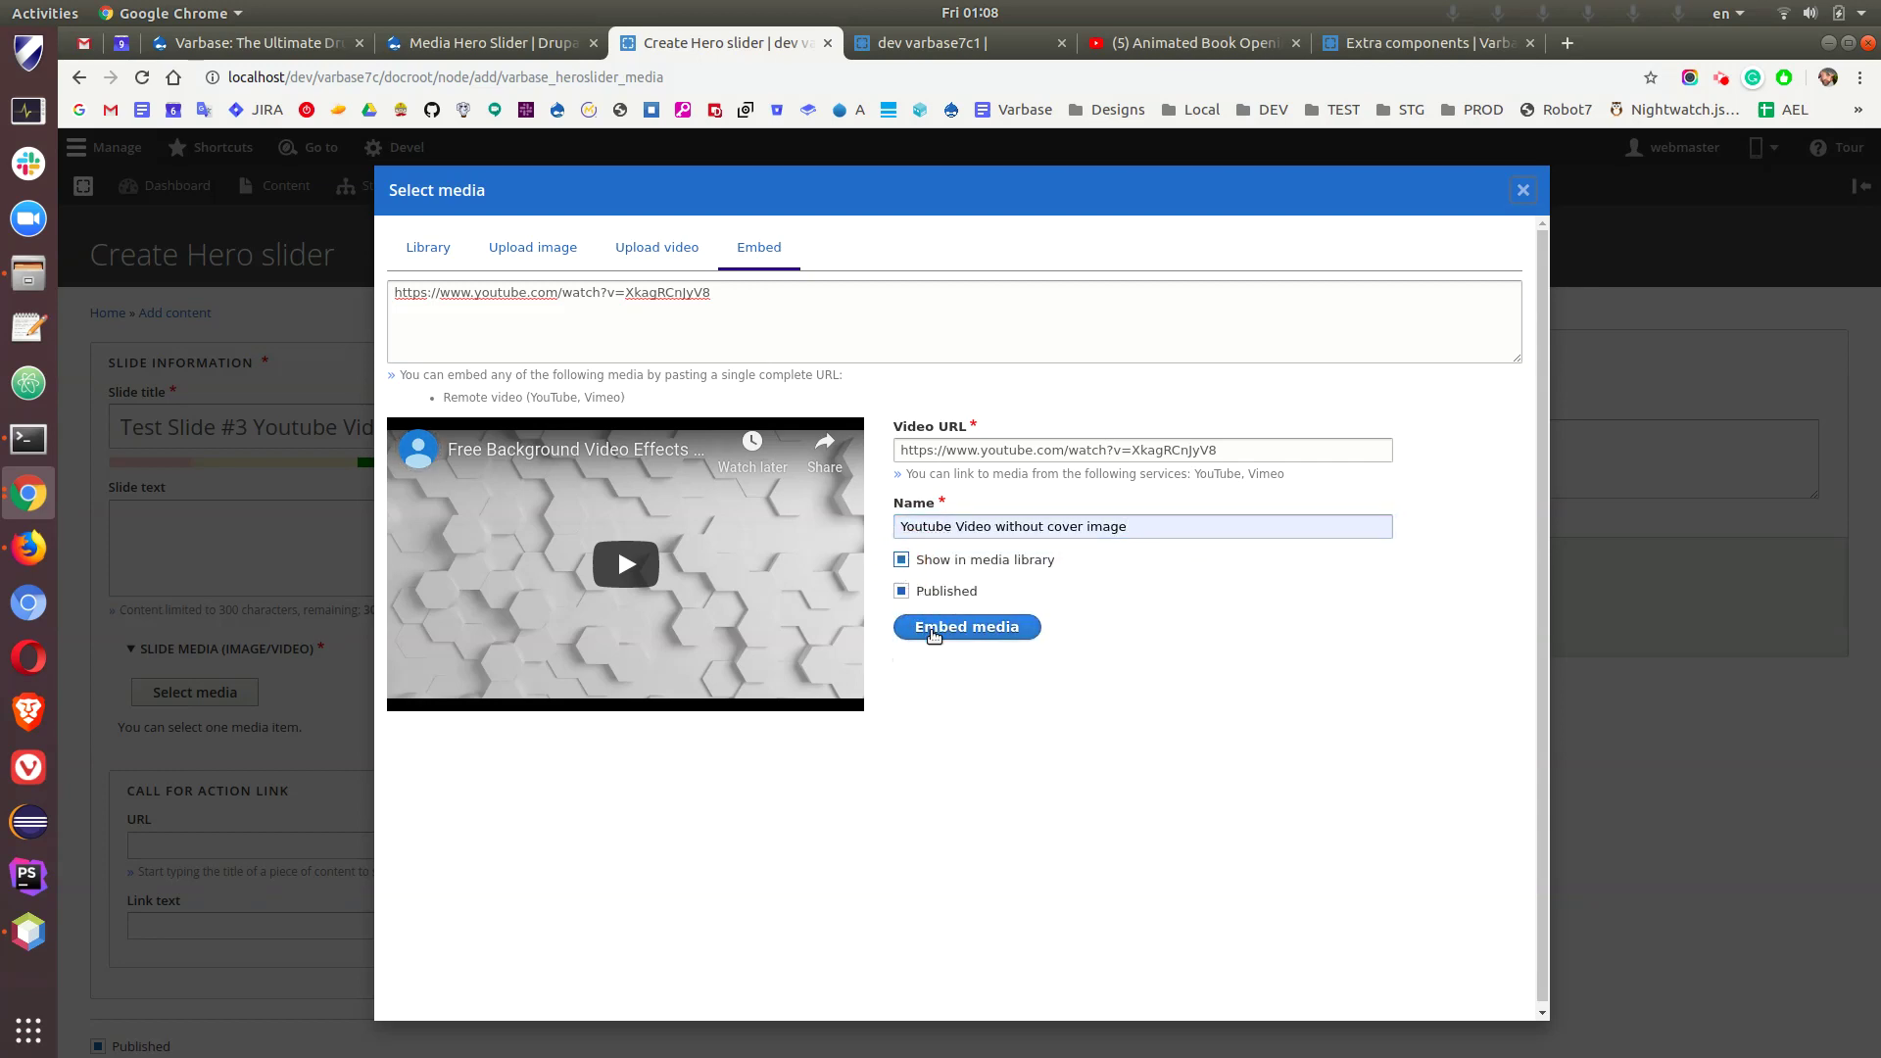
# - Embed the video, add the slide to the Media Hero Slider queue and save it
pyautogui.click(932, 629)
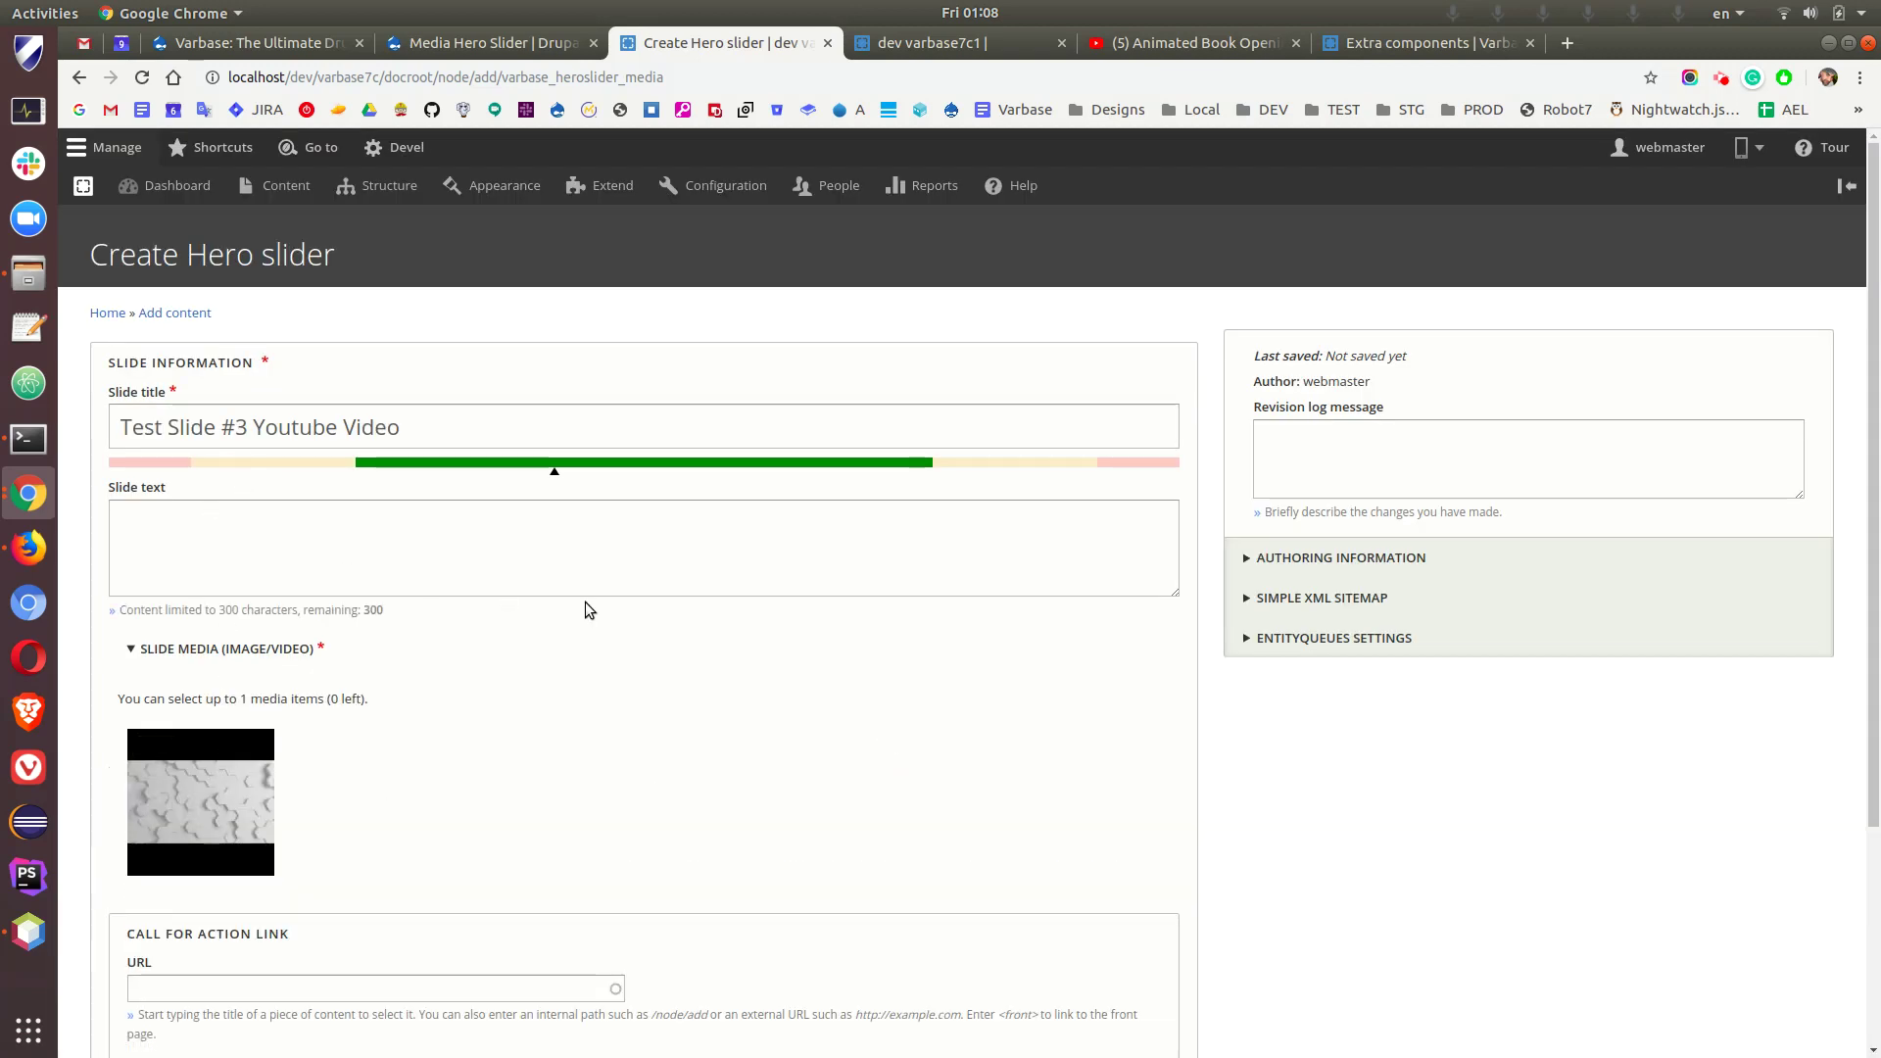
pyautogui.scroll(-1, 585, 611)
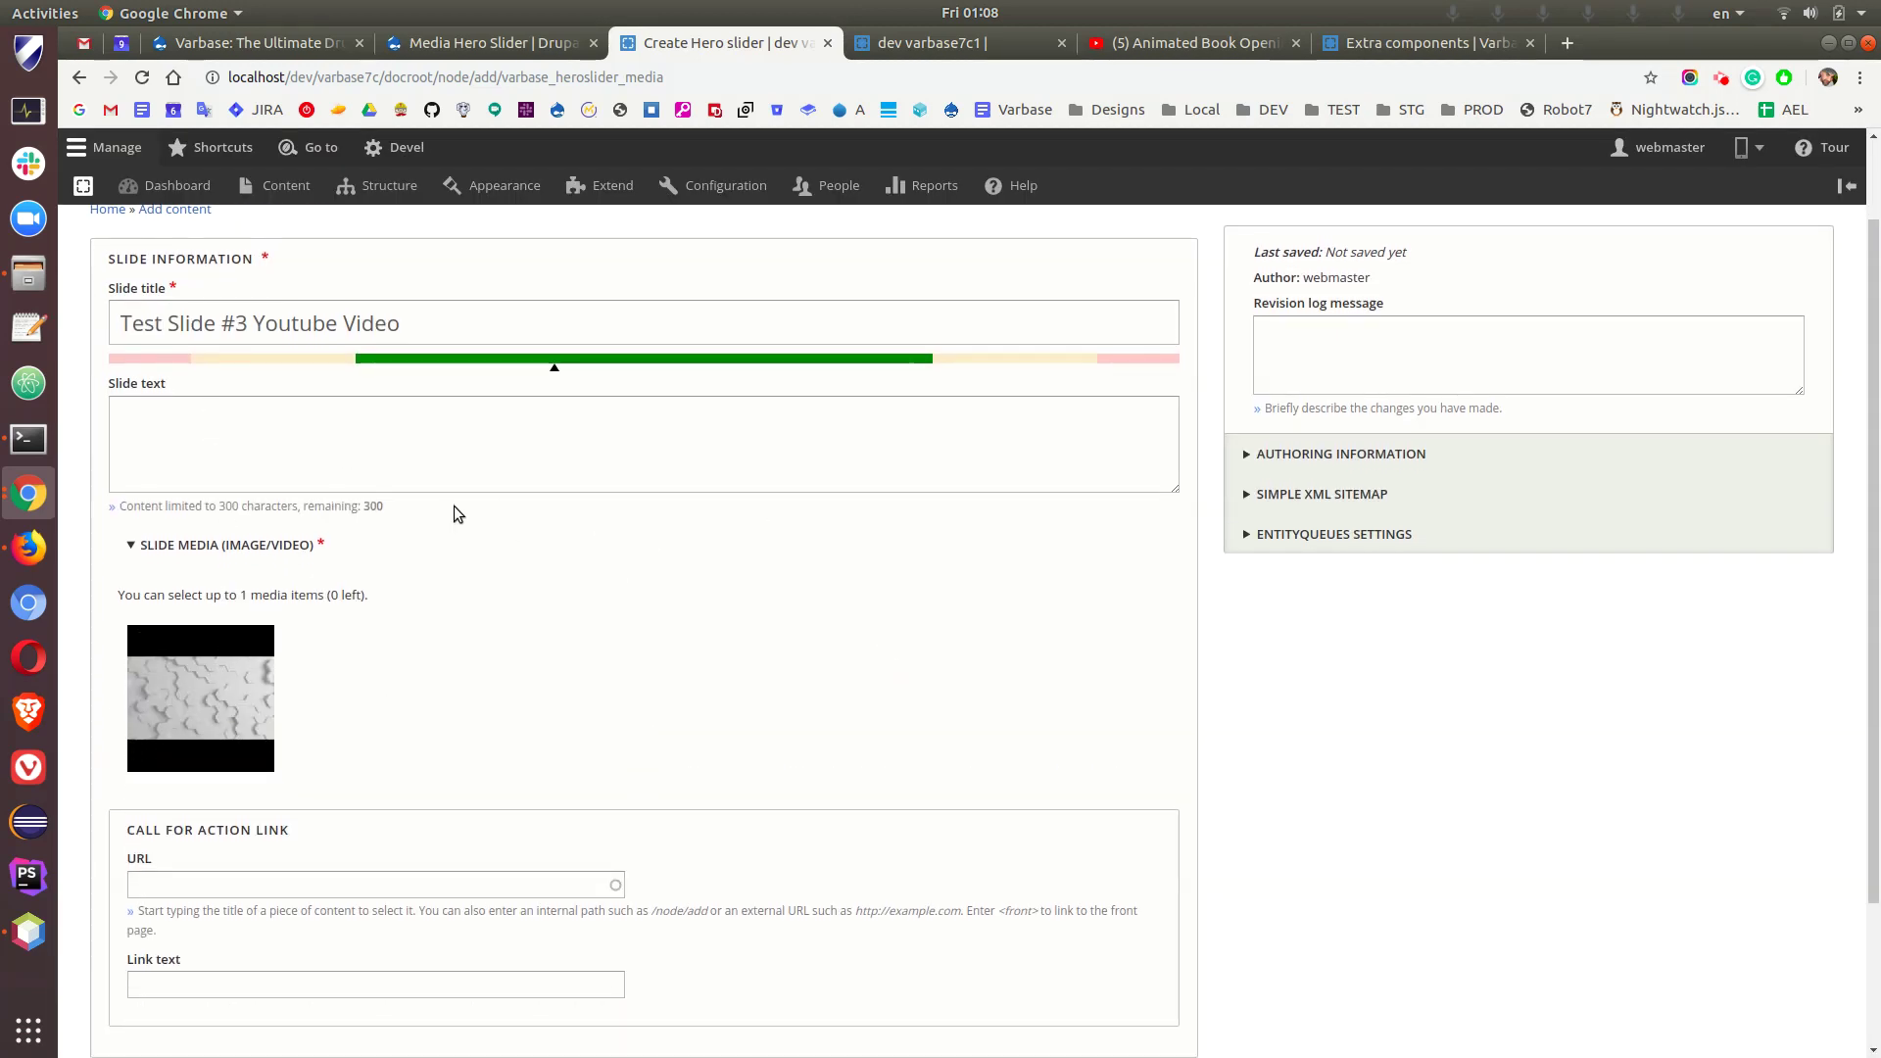
pyautogui.click(1292, 538)
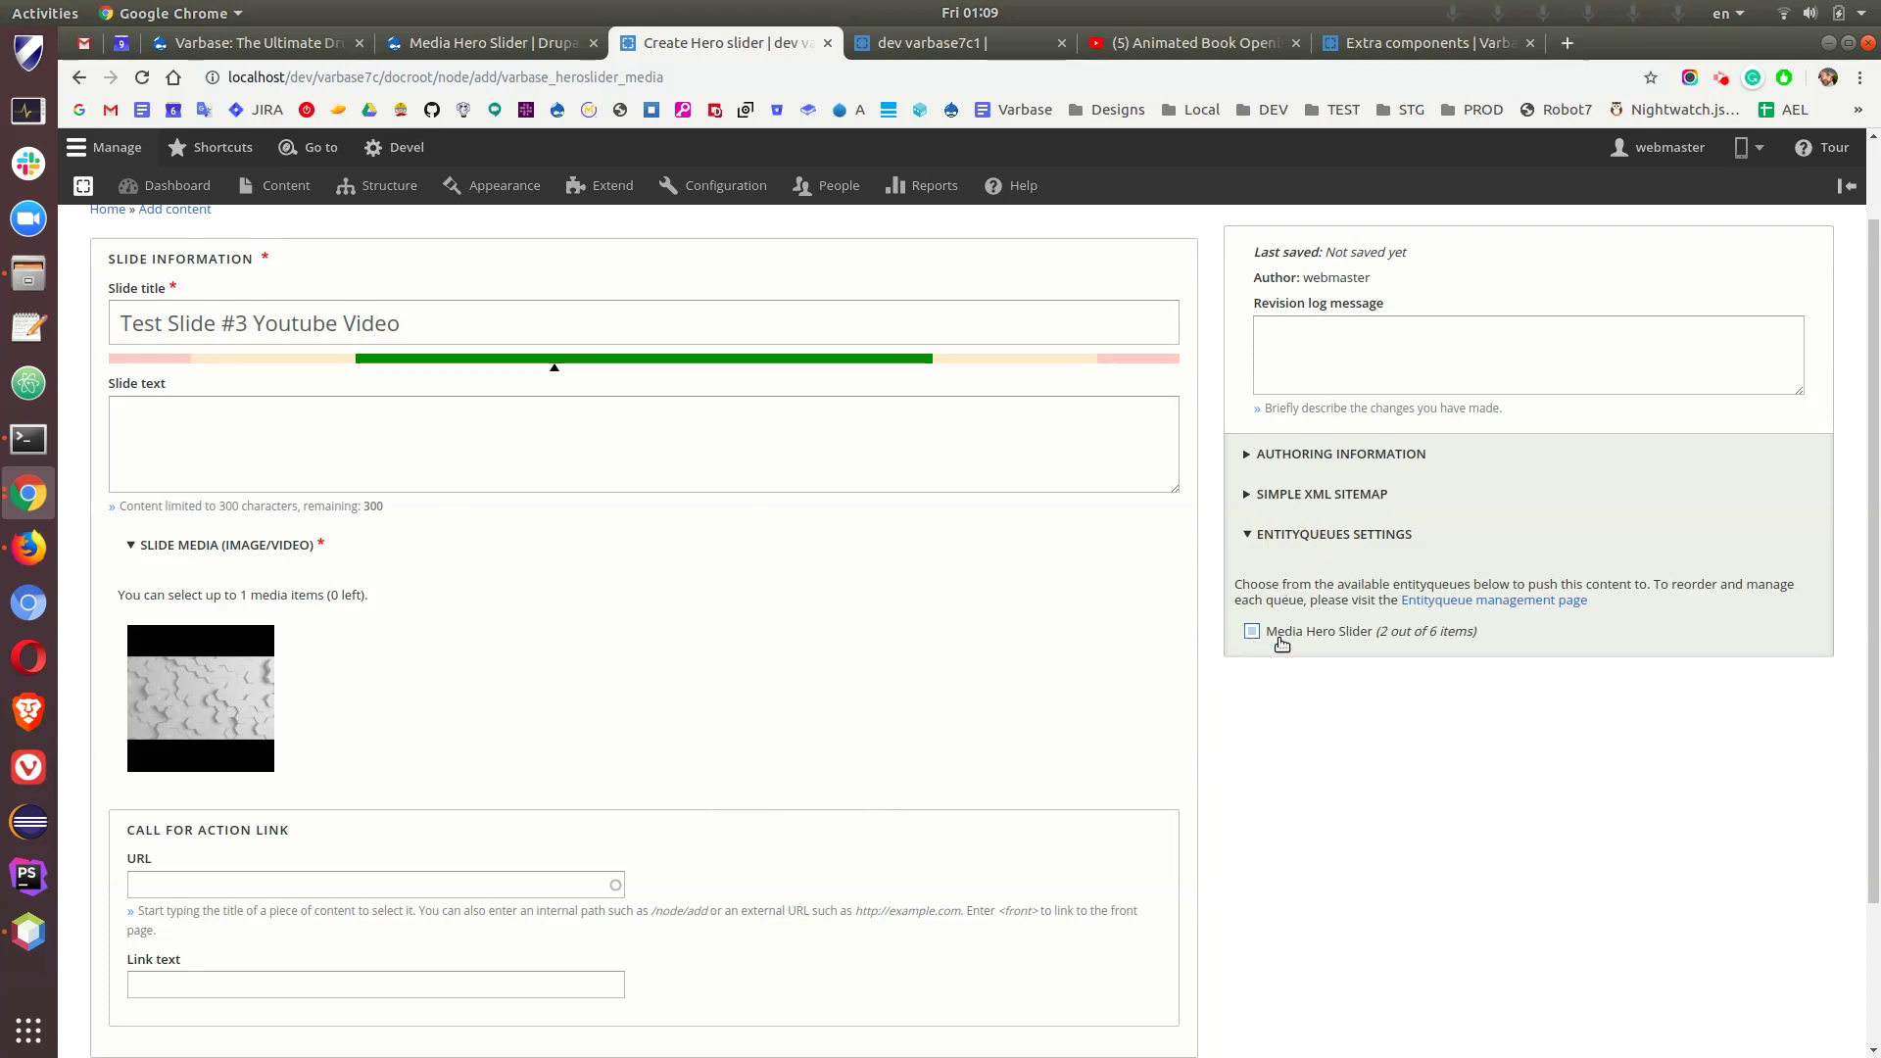
pyautogui.scroll(-2, 1387, 671)
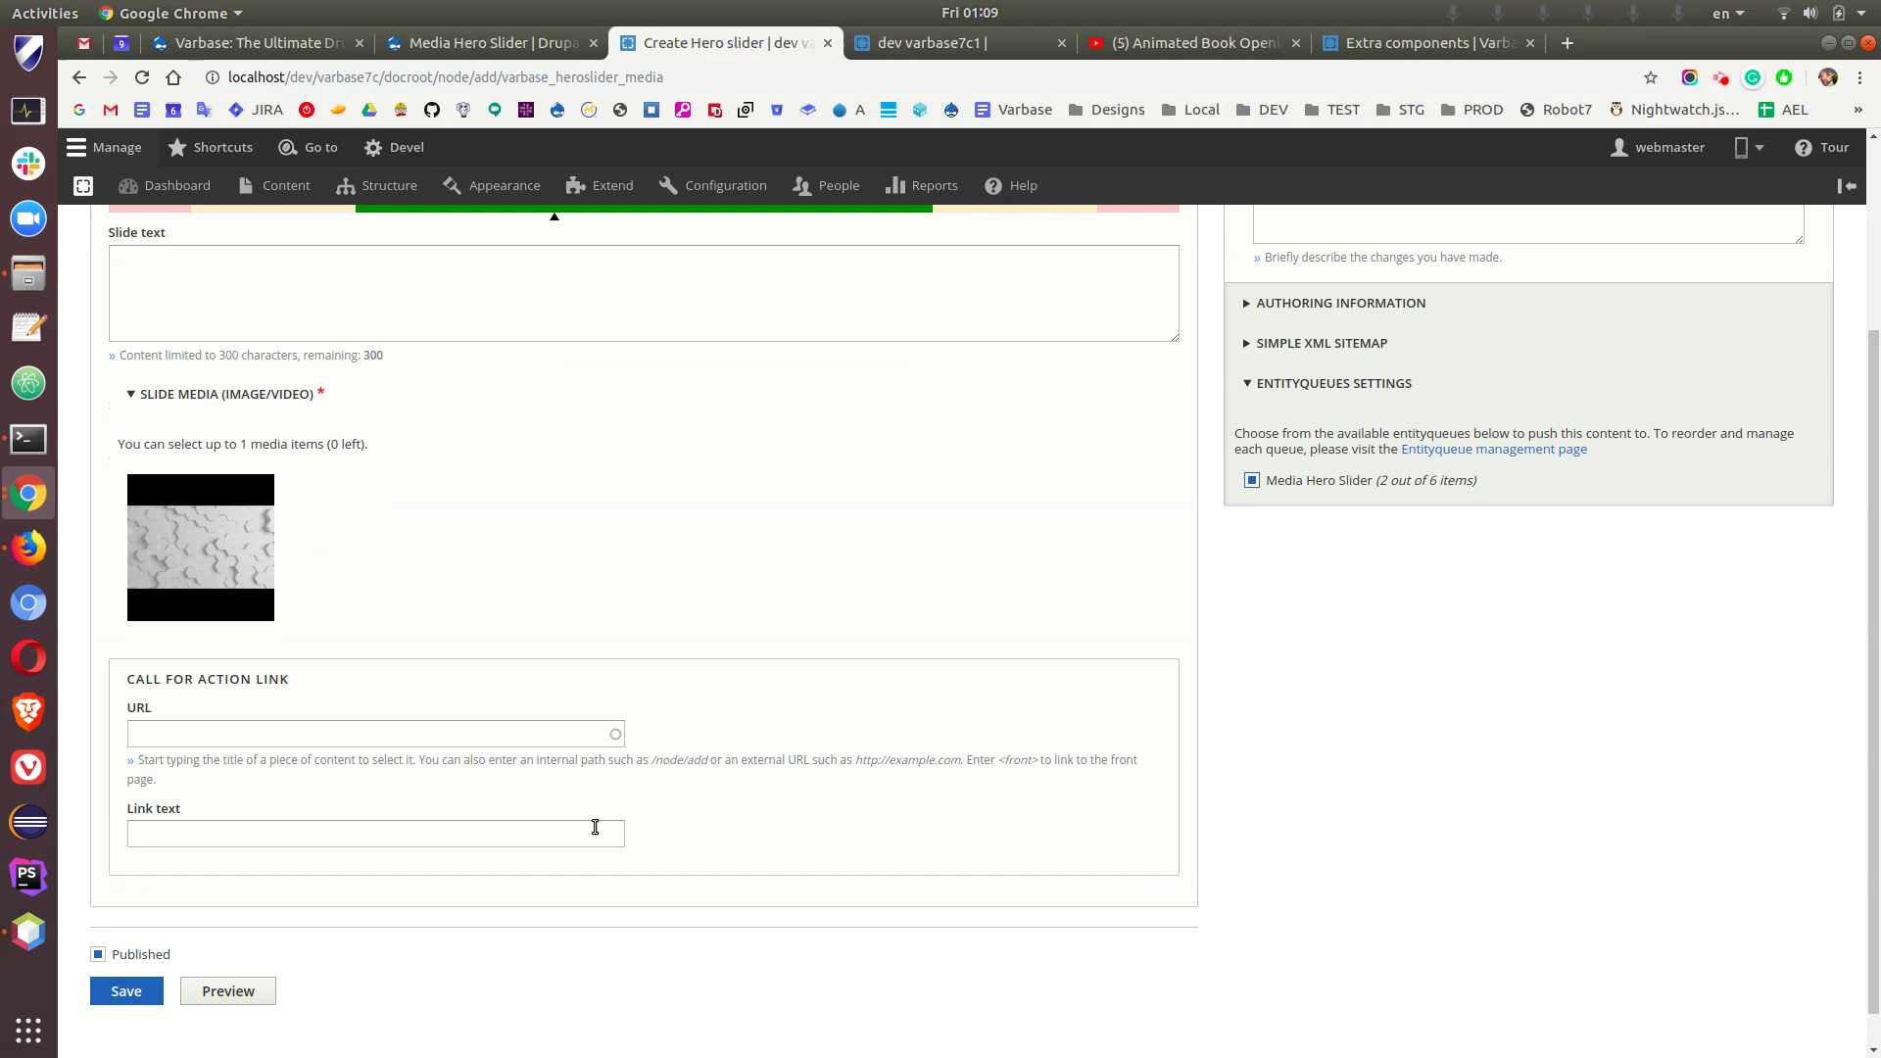
pyautogui.click(127, 953)
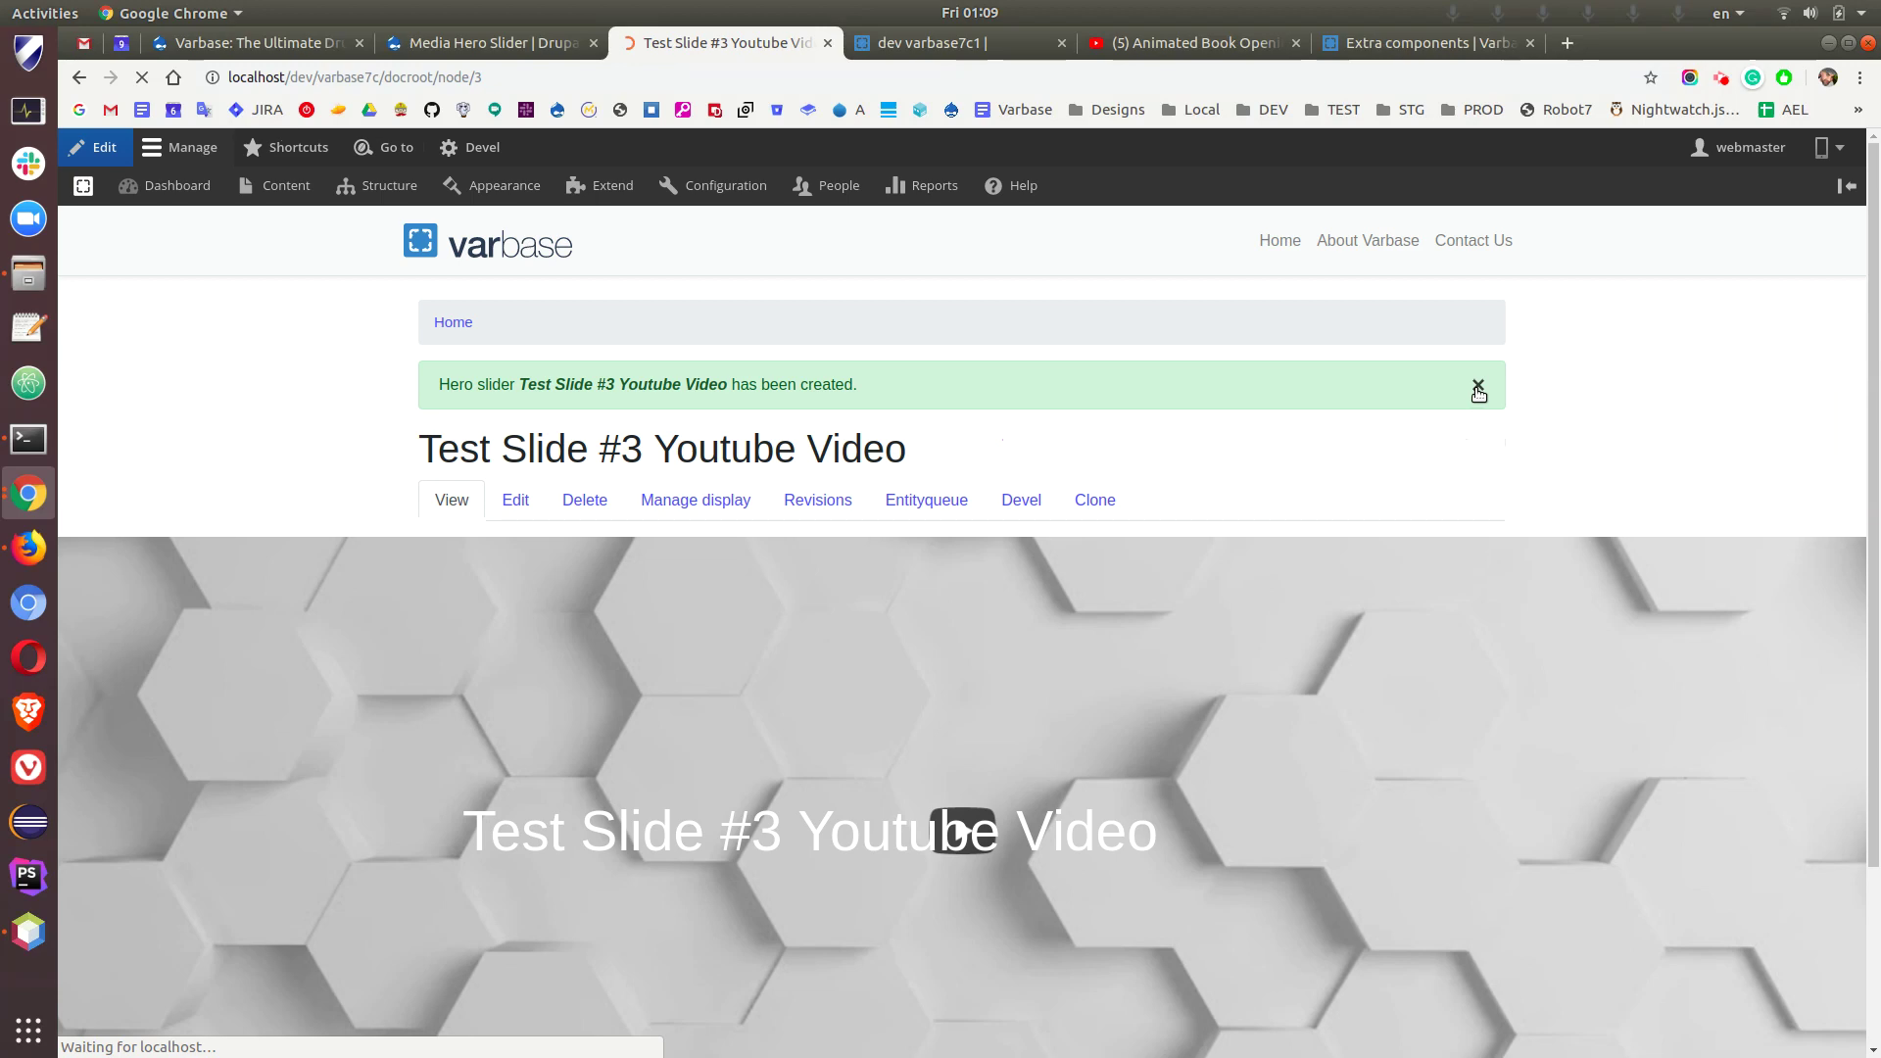
# - View 'Test Slide #3 Youtube Video' playing in the home page hero slider
pyautogui.click(1477, 386)
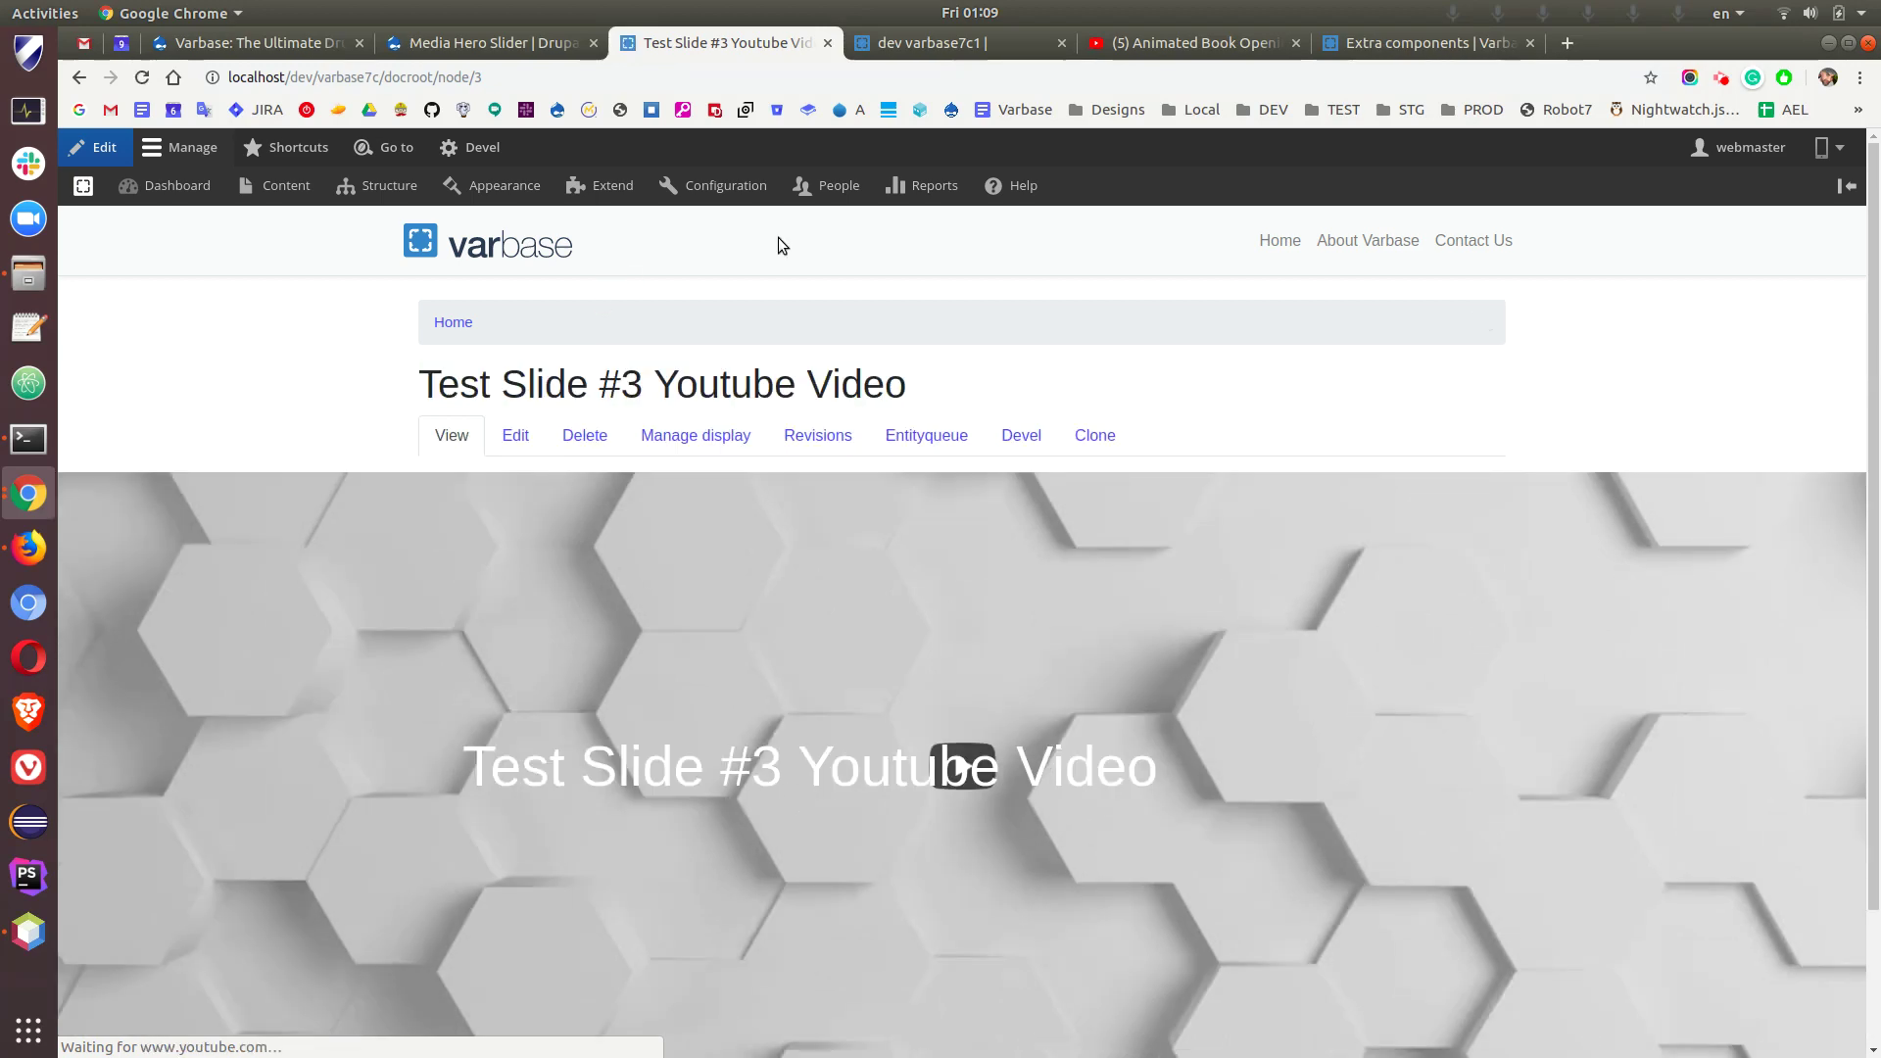
pyautogui.scroll(-2, 472, 745)
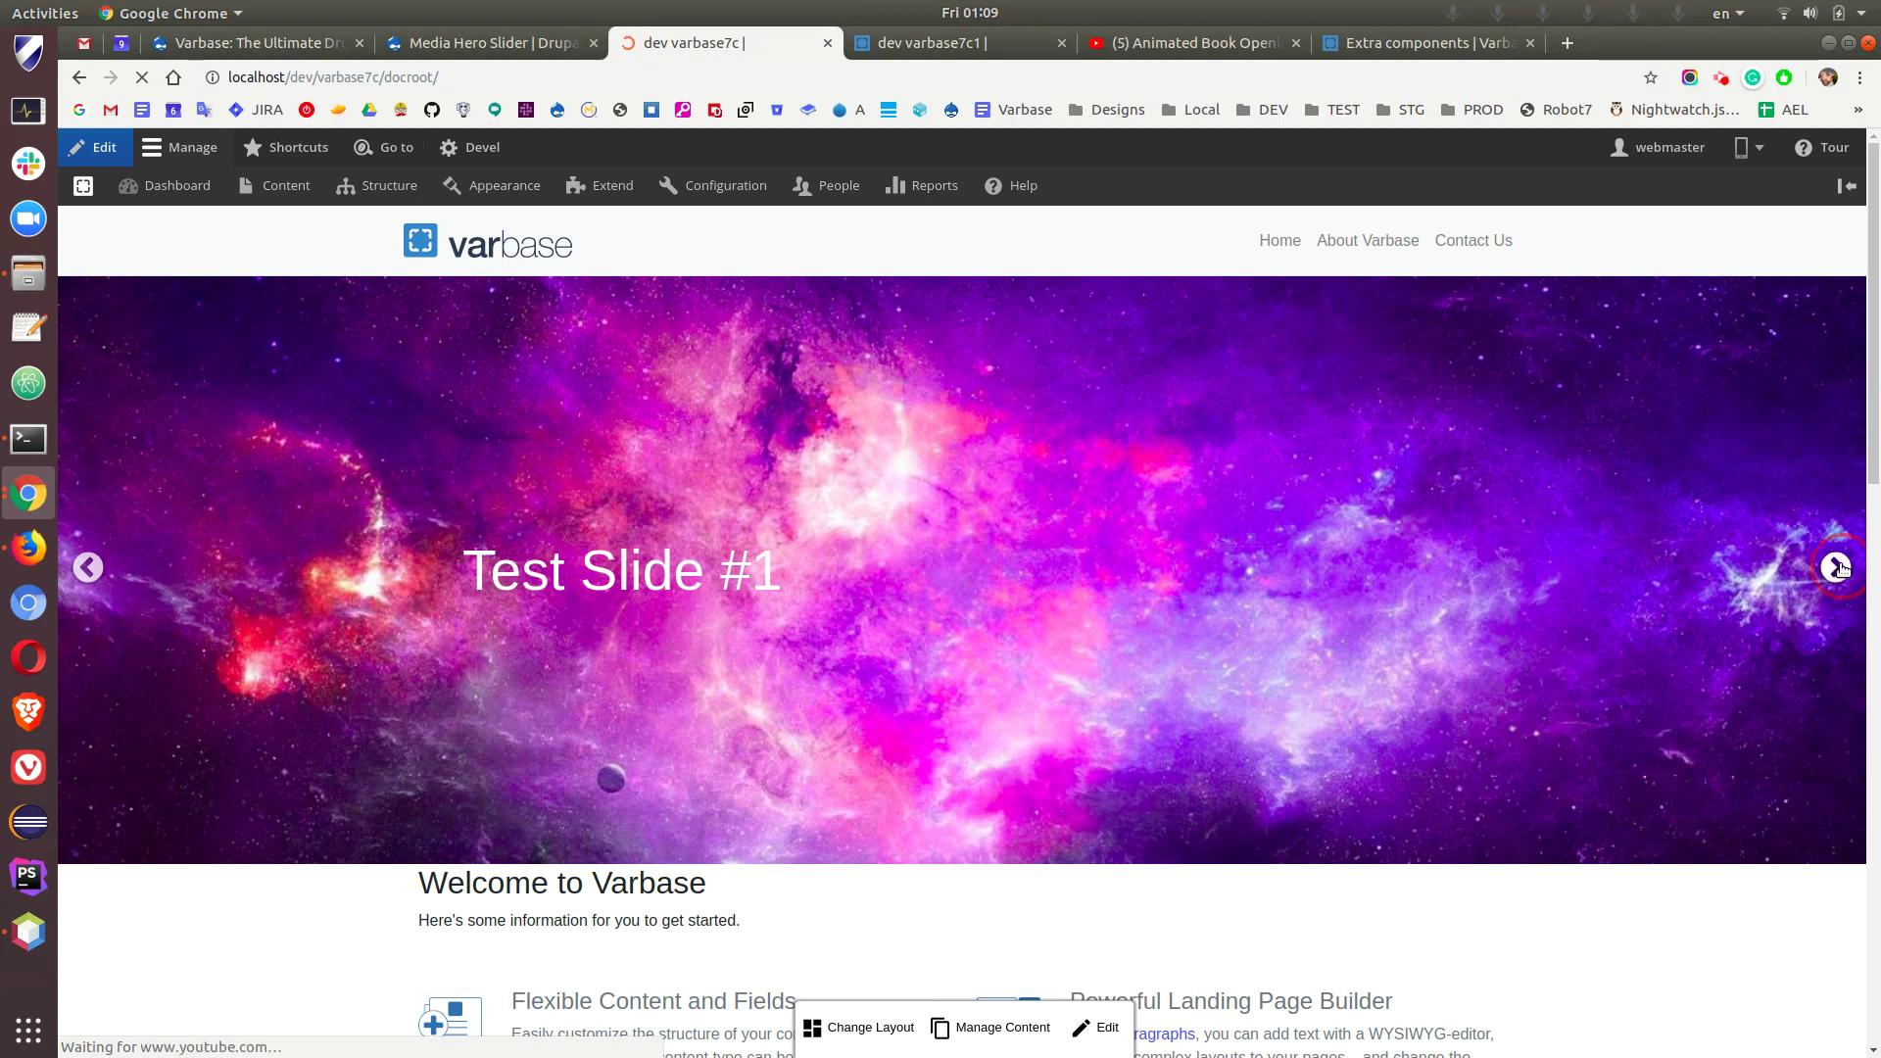
pyautogui.click(1838, 567)
pyautogui.click(1839, 566)
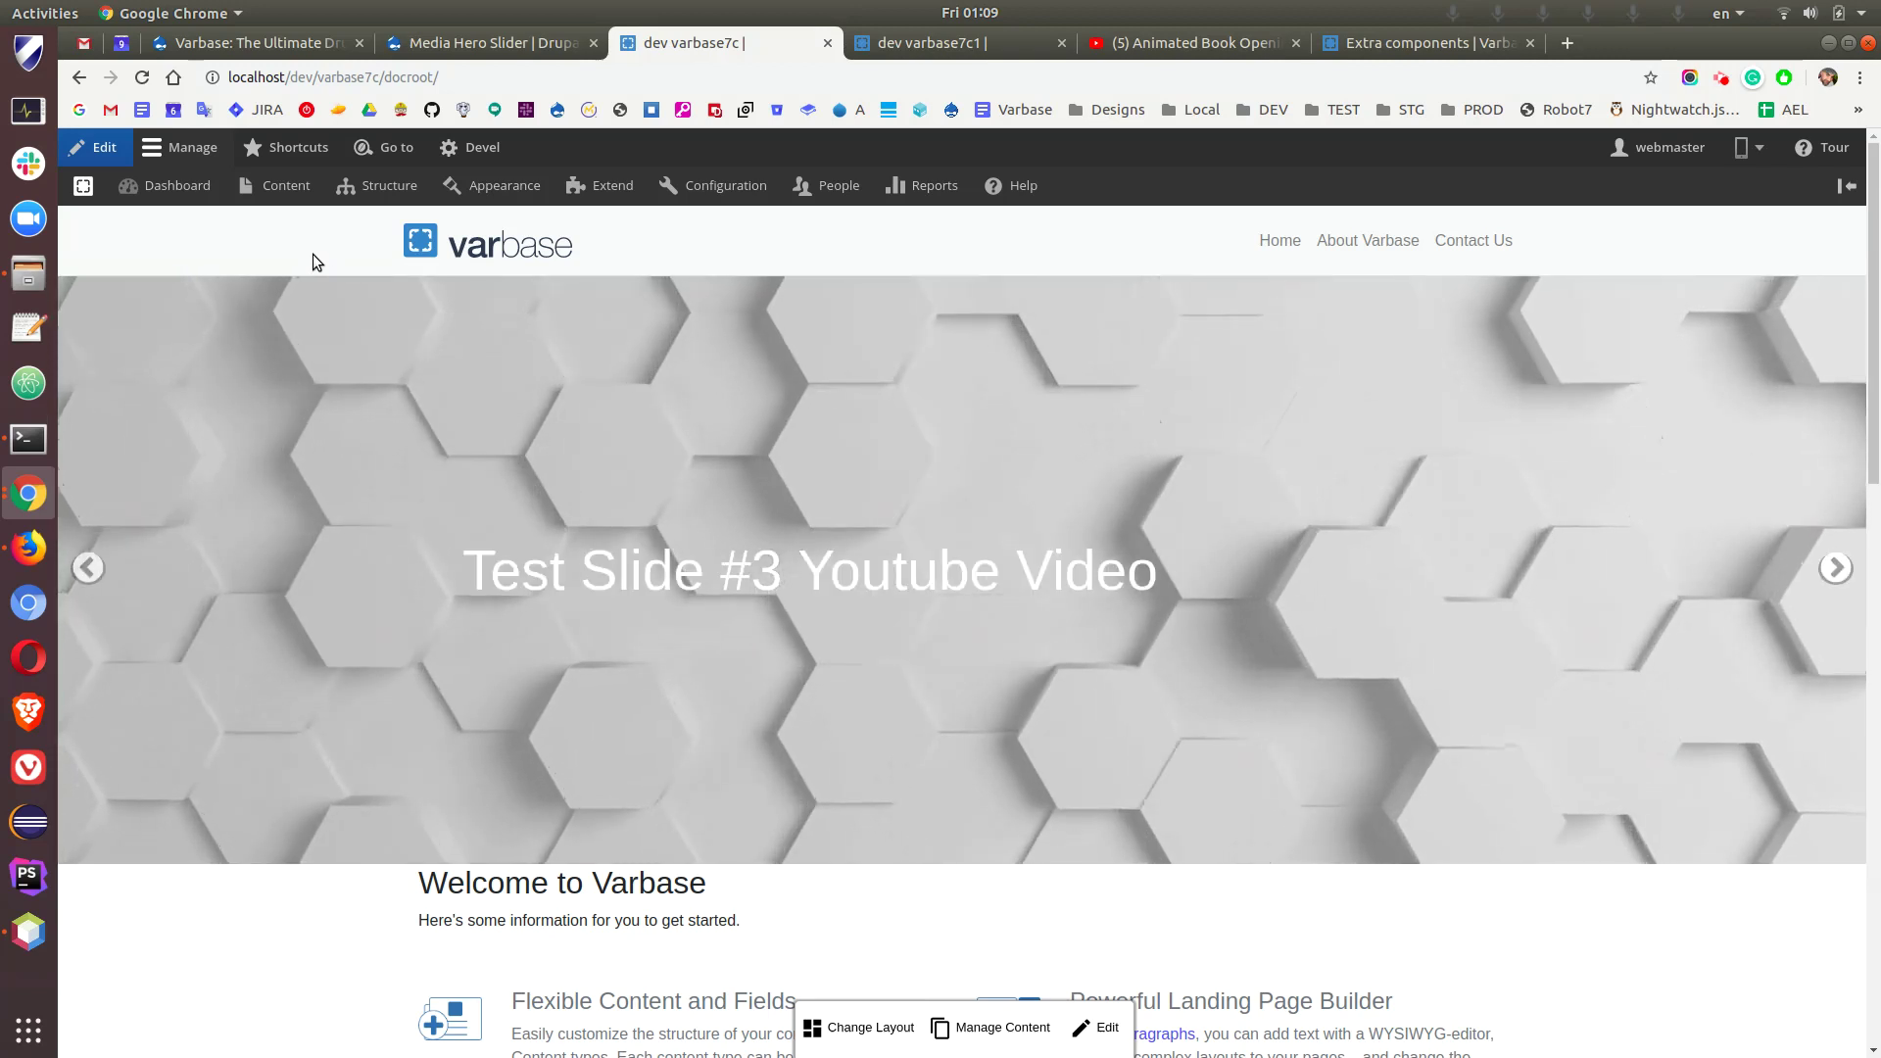
pyautogui.moveTo(379, 185)
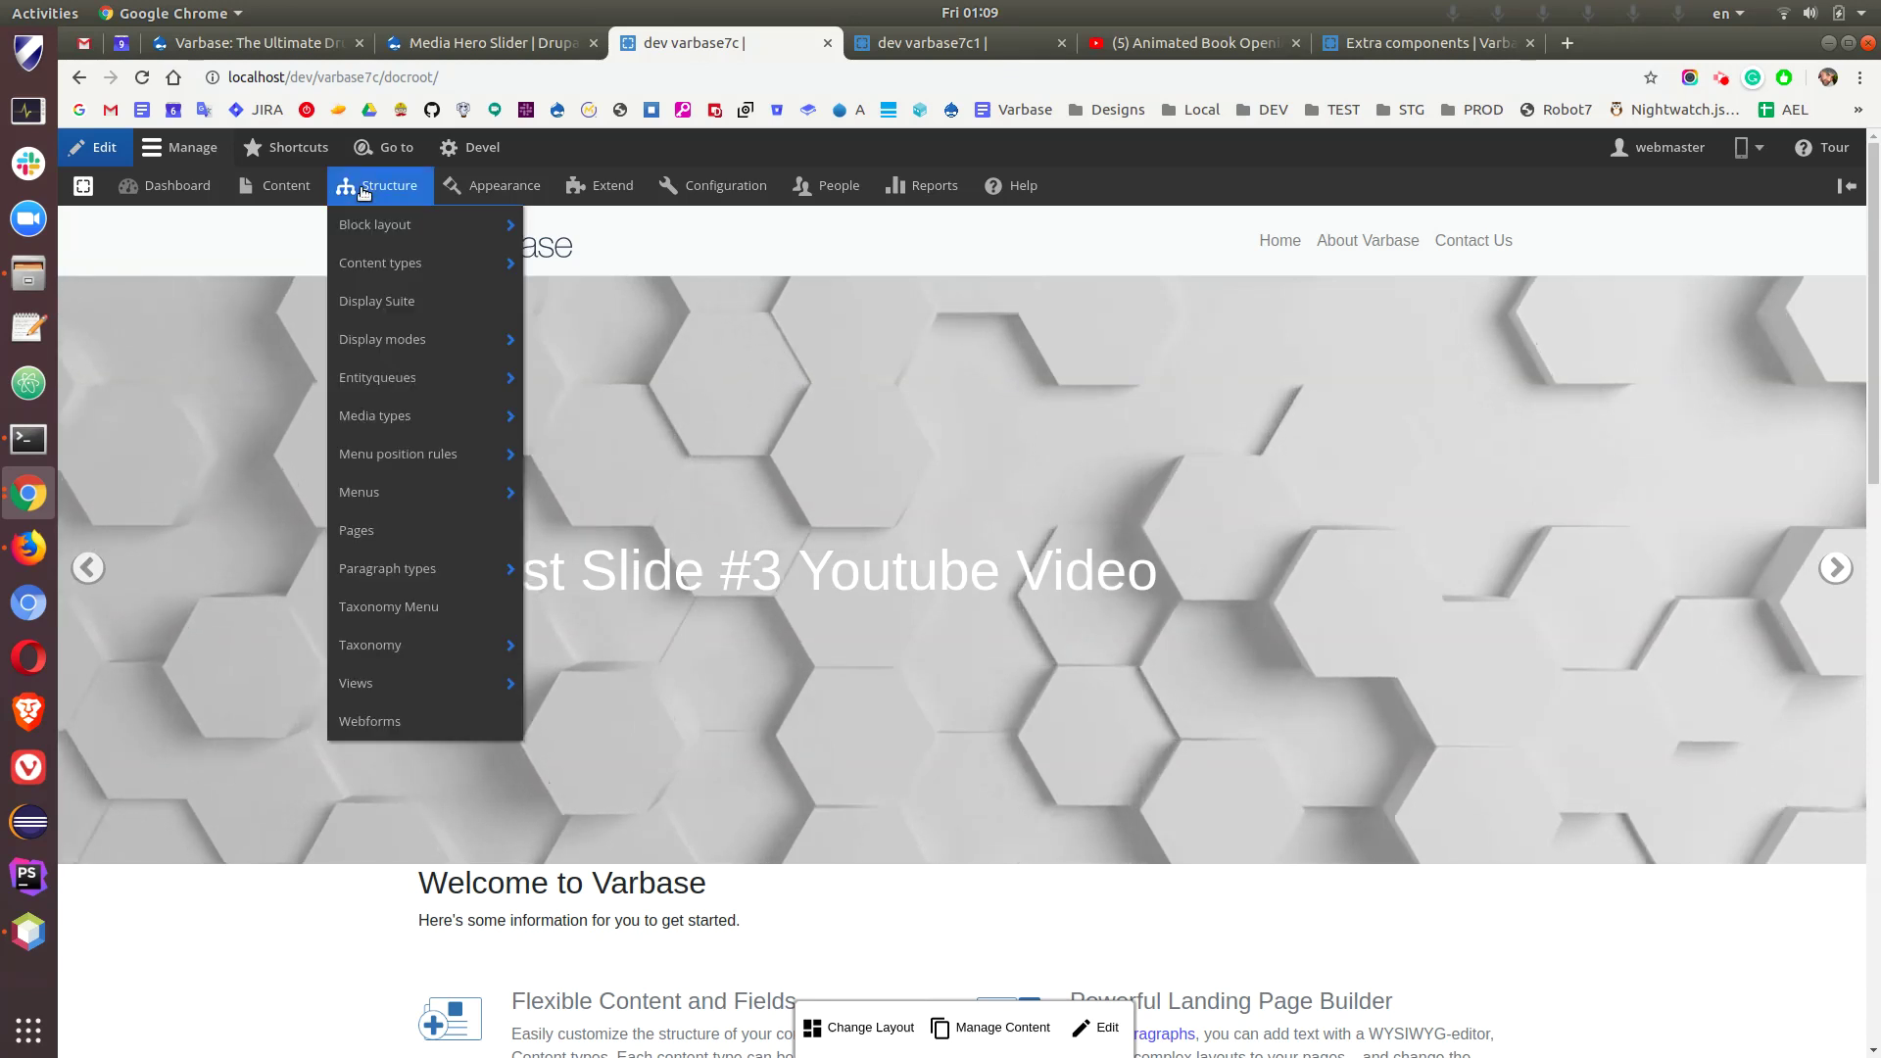
pyautogui.moveTo(378, 376)
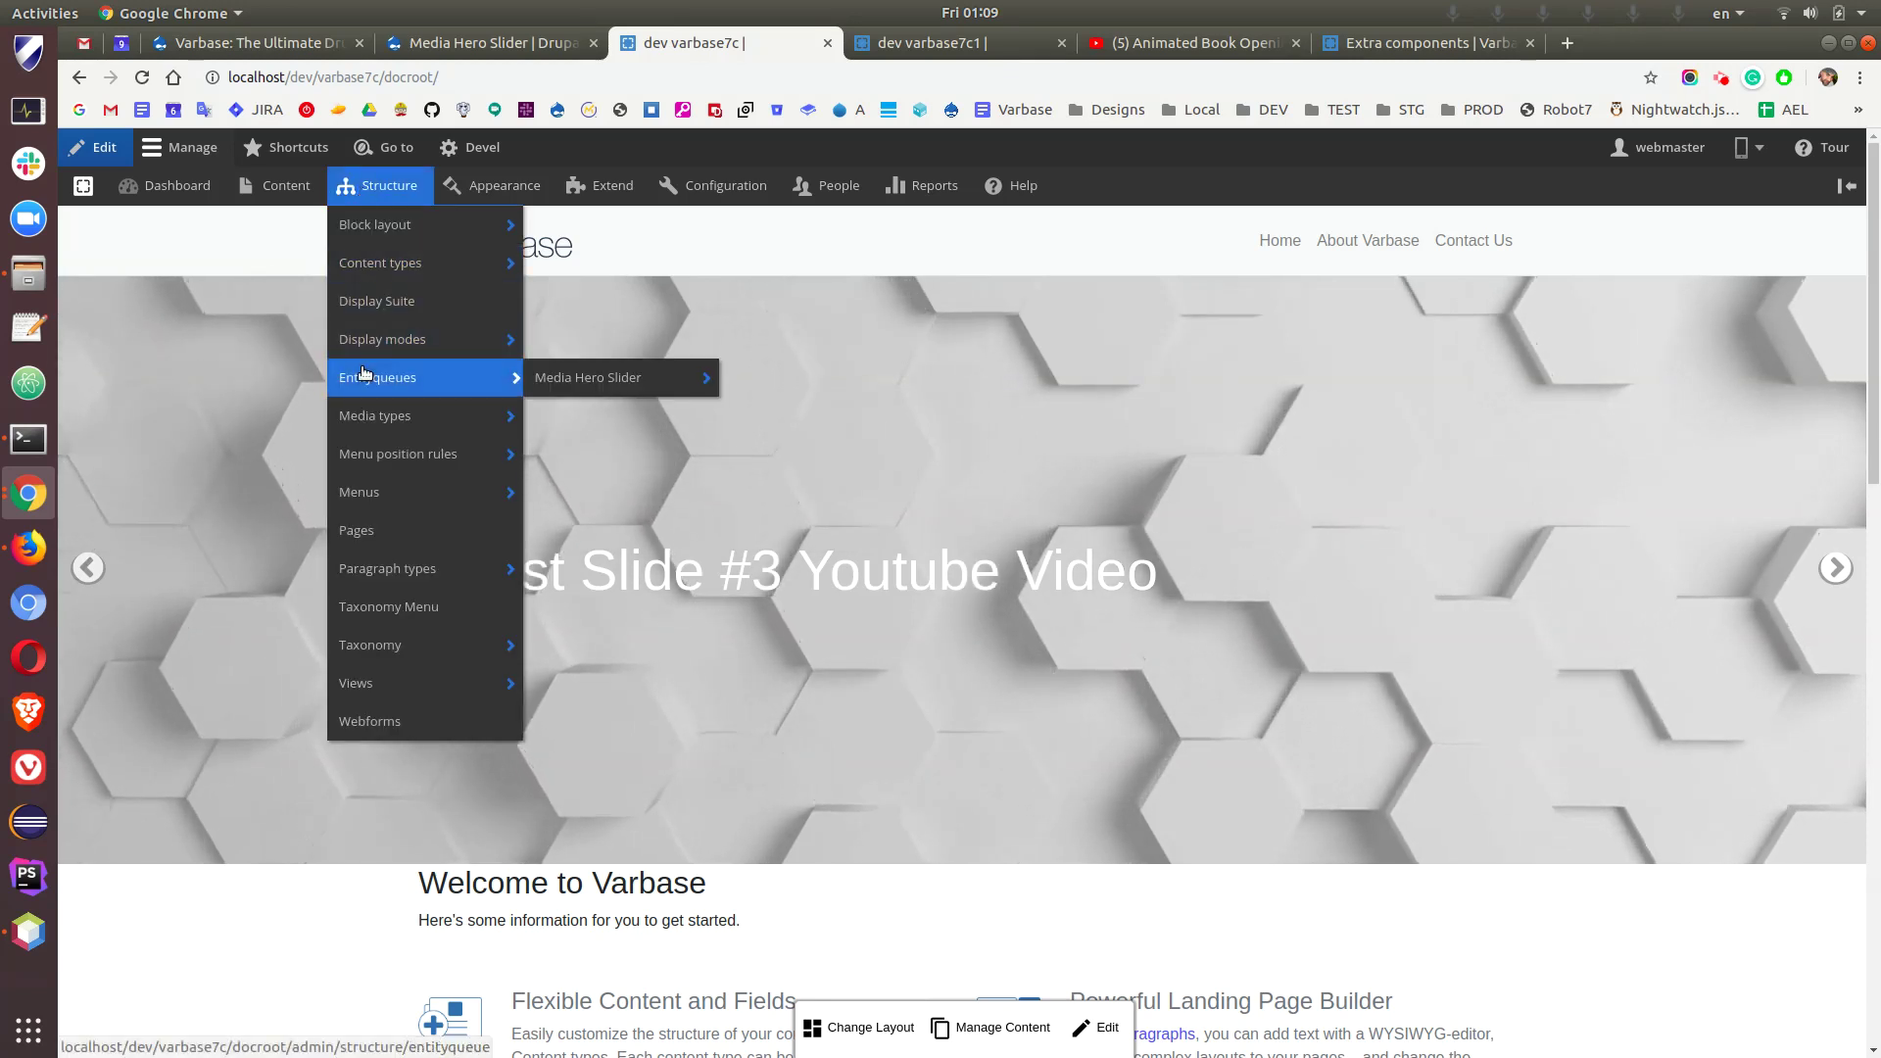
# - Move 'Test Slide #3 Youtube Video' to the top of the Media Hero Slider queue and save
pyautogui.click(350, 337)
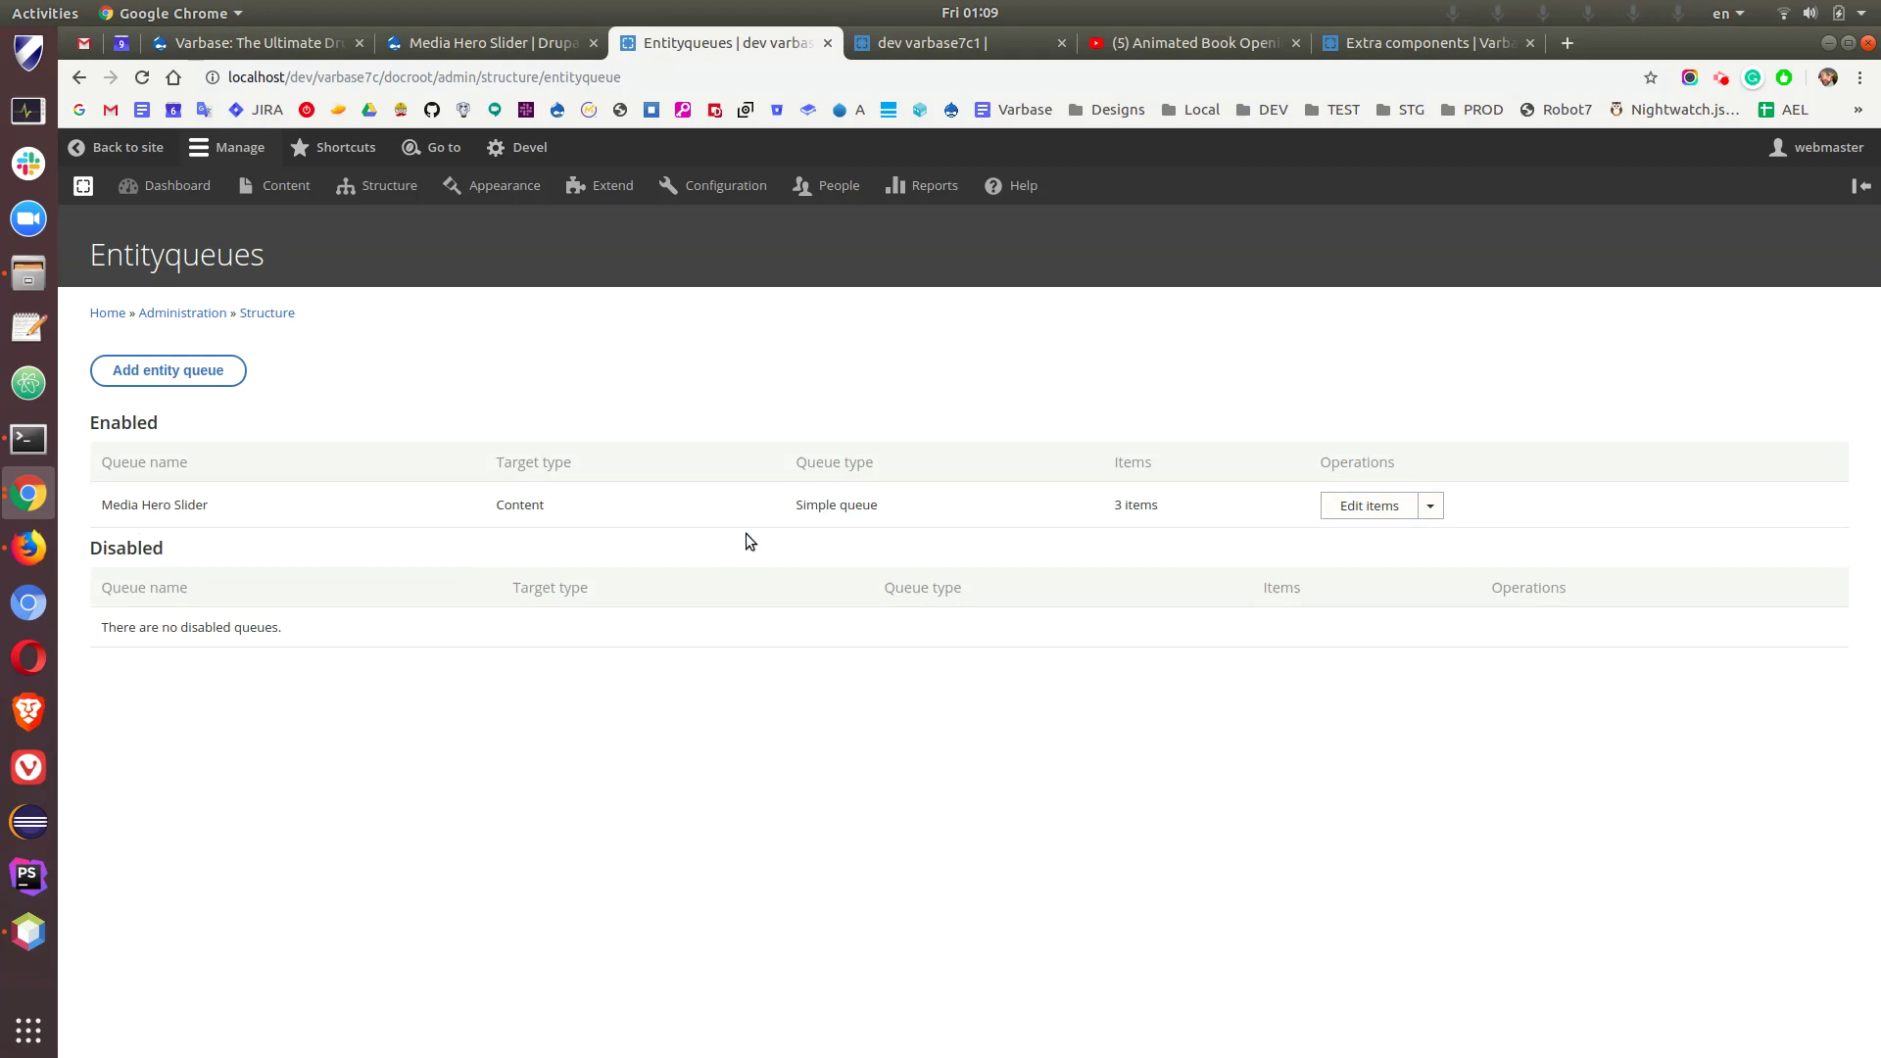
pyautogui.click(1359, 517)
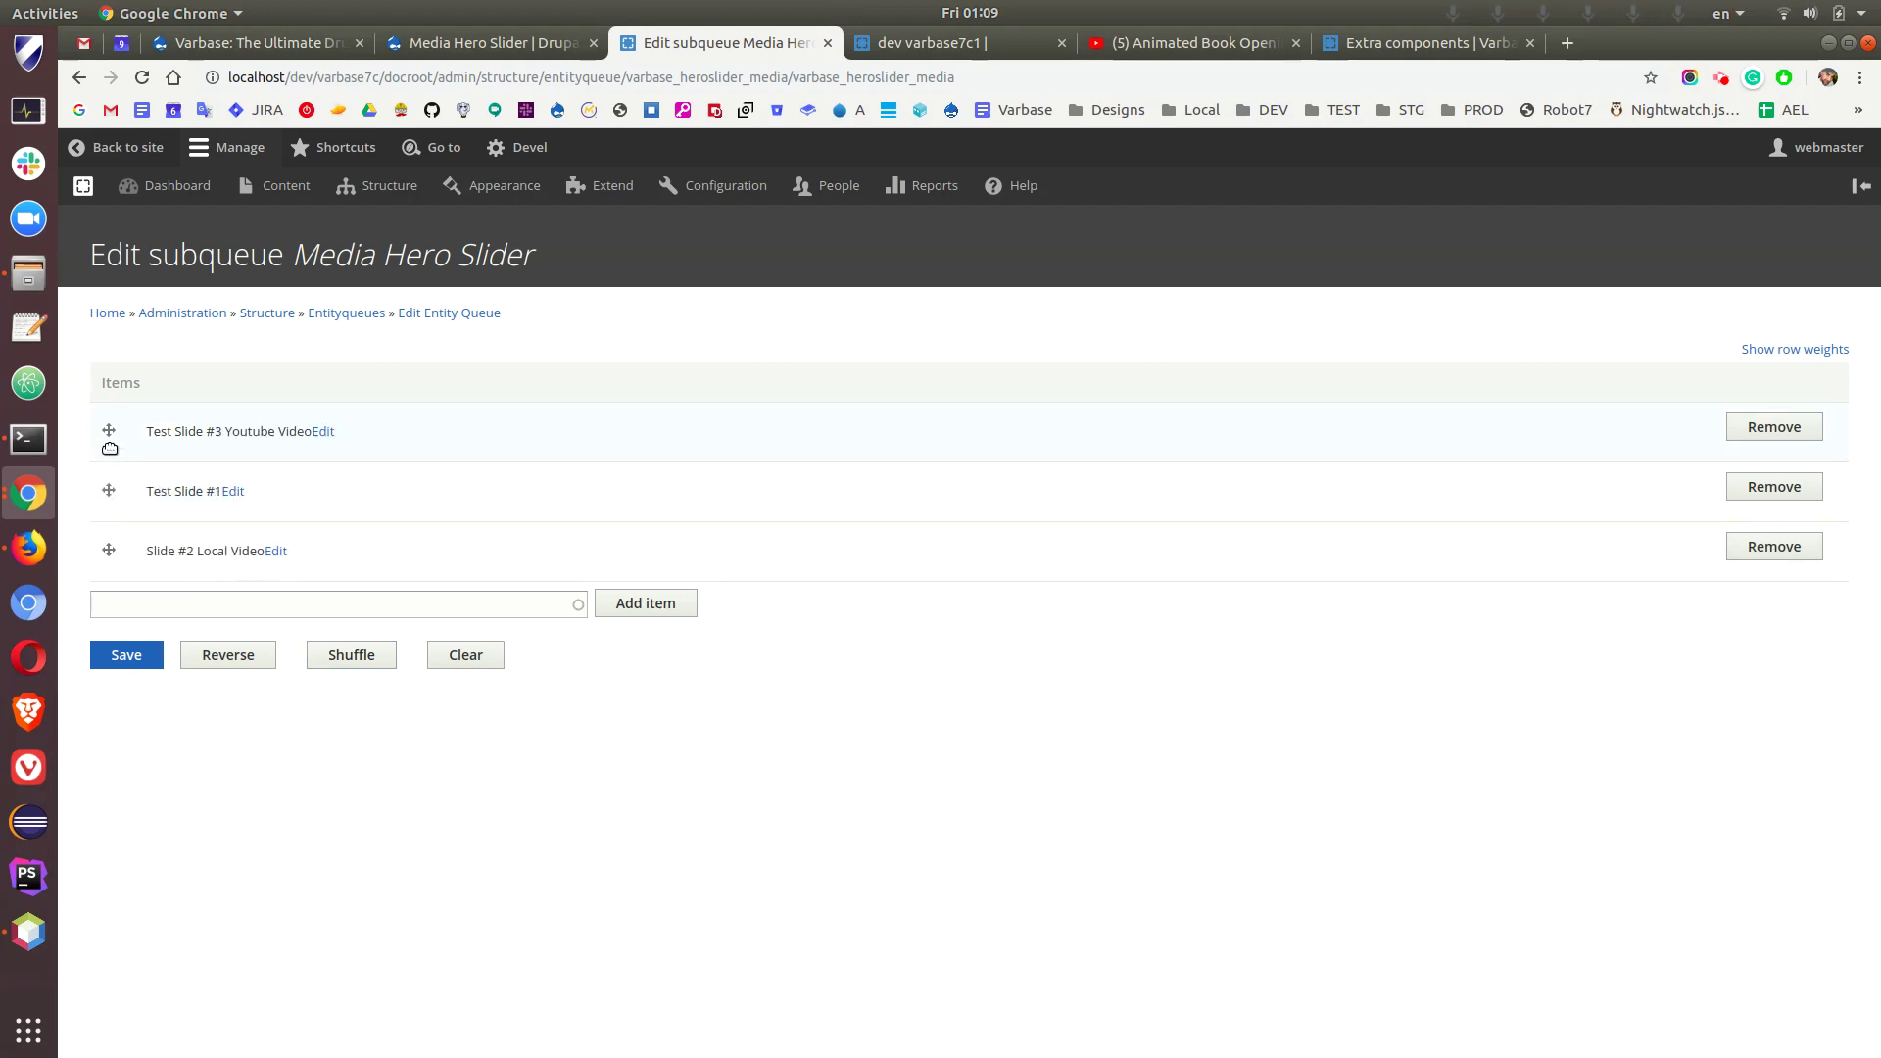
pyautogui.moveTo(109, 458); pyautogui.dragTo(109, 459)
pyautogui.click(123, 744)
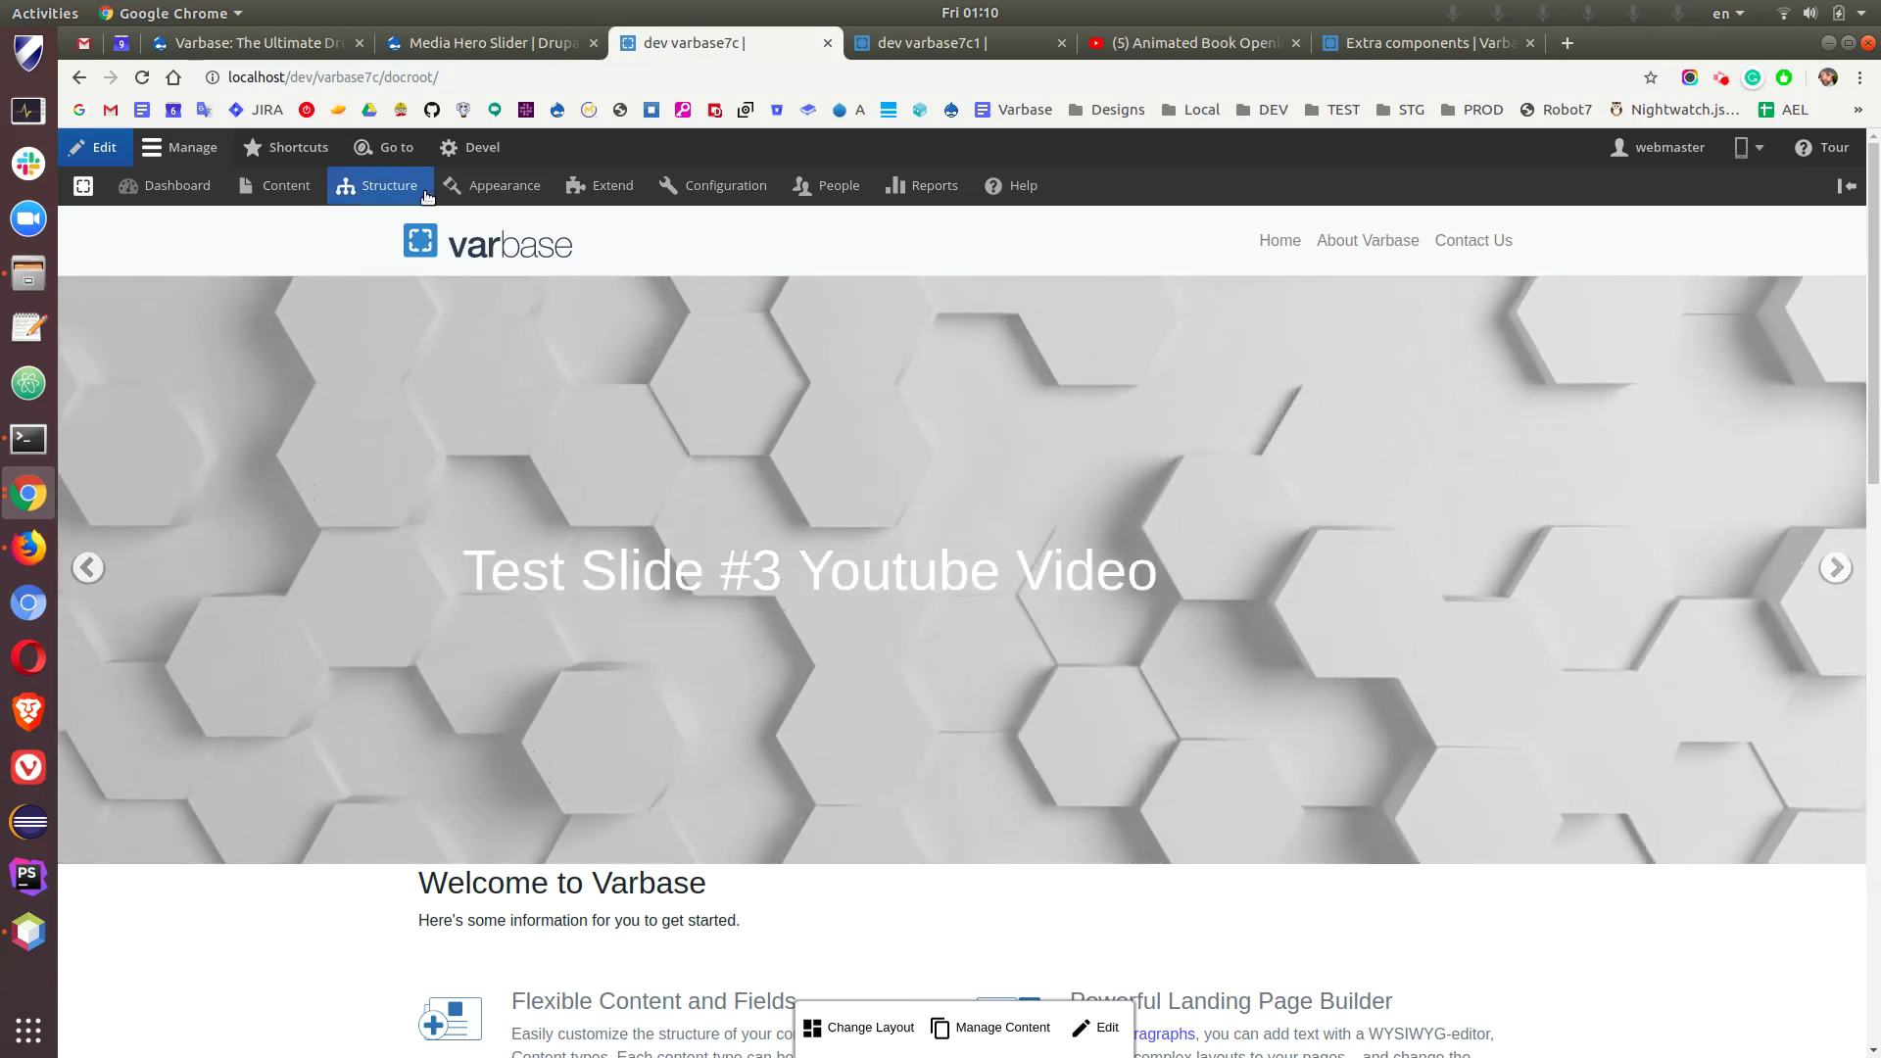
# - Return to the Media Hero Slider project page on Drupal.org with its slider demo
pyautogui.click(455, 47)
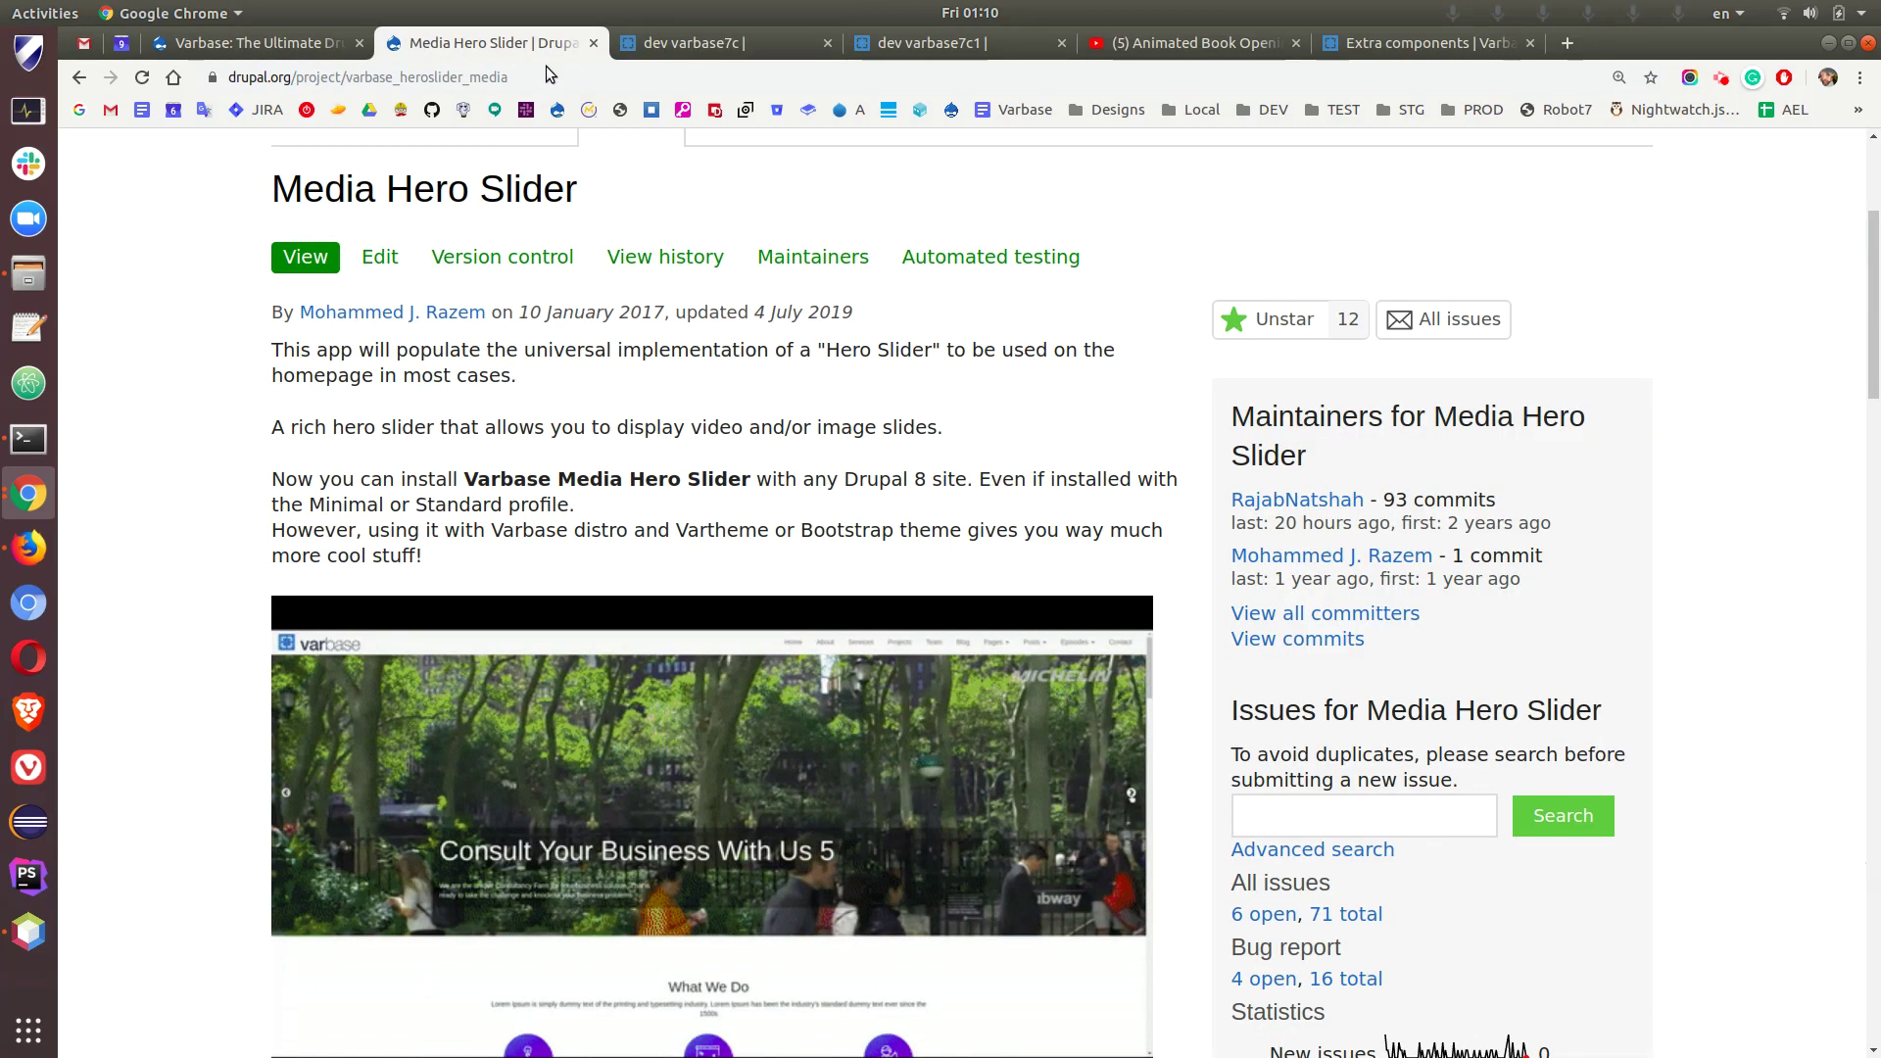
pyautogui.scroll(2, 509, 489)
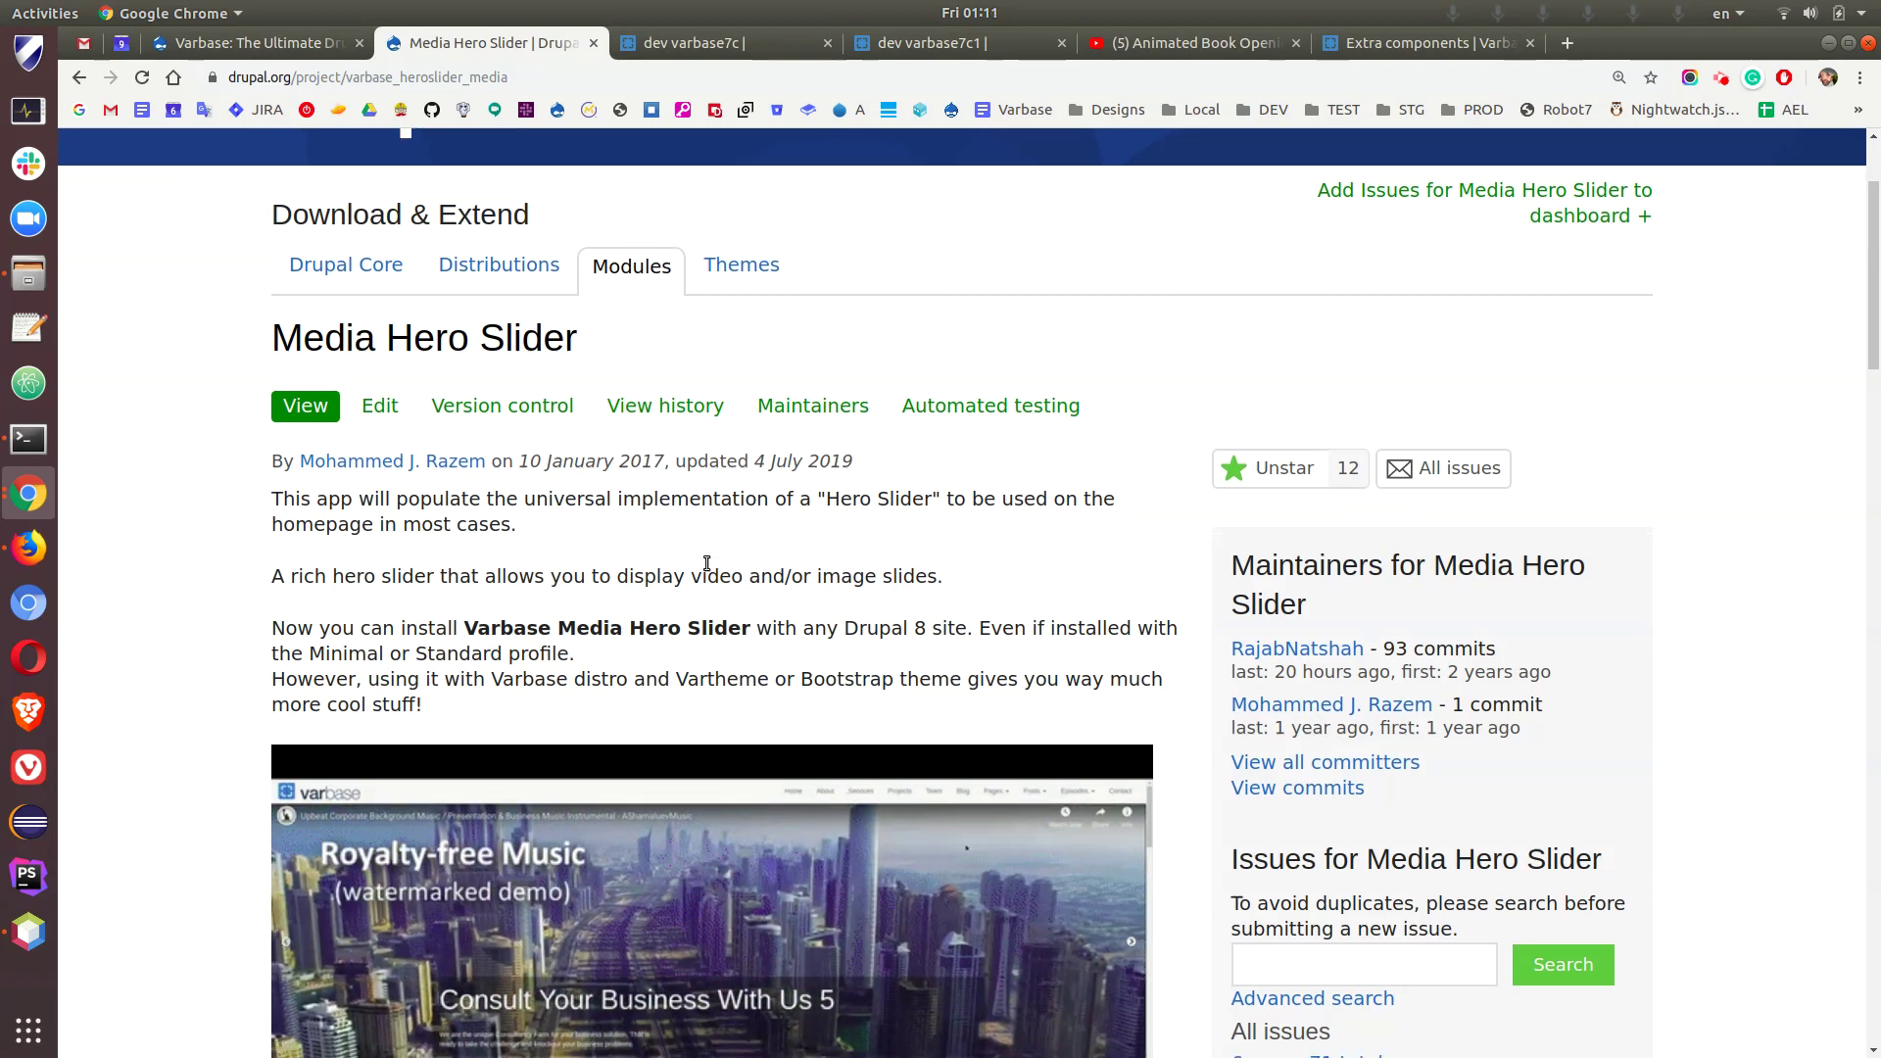
pyautogui.scroll(-1, 175, 598)
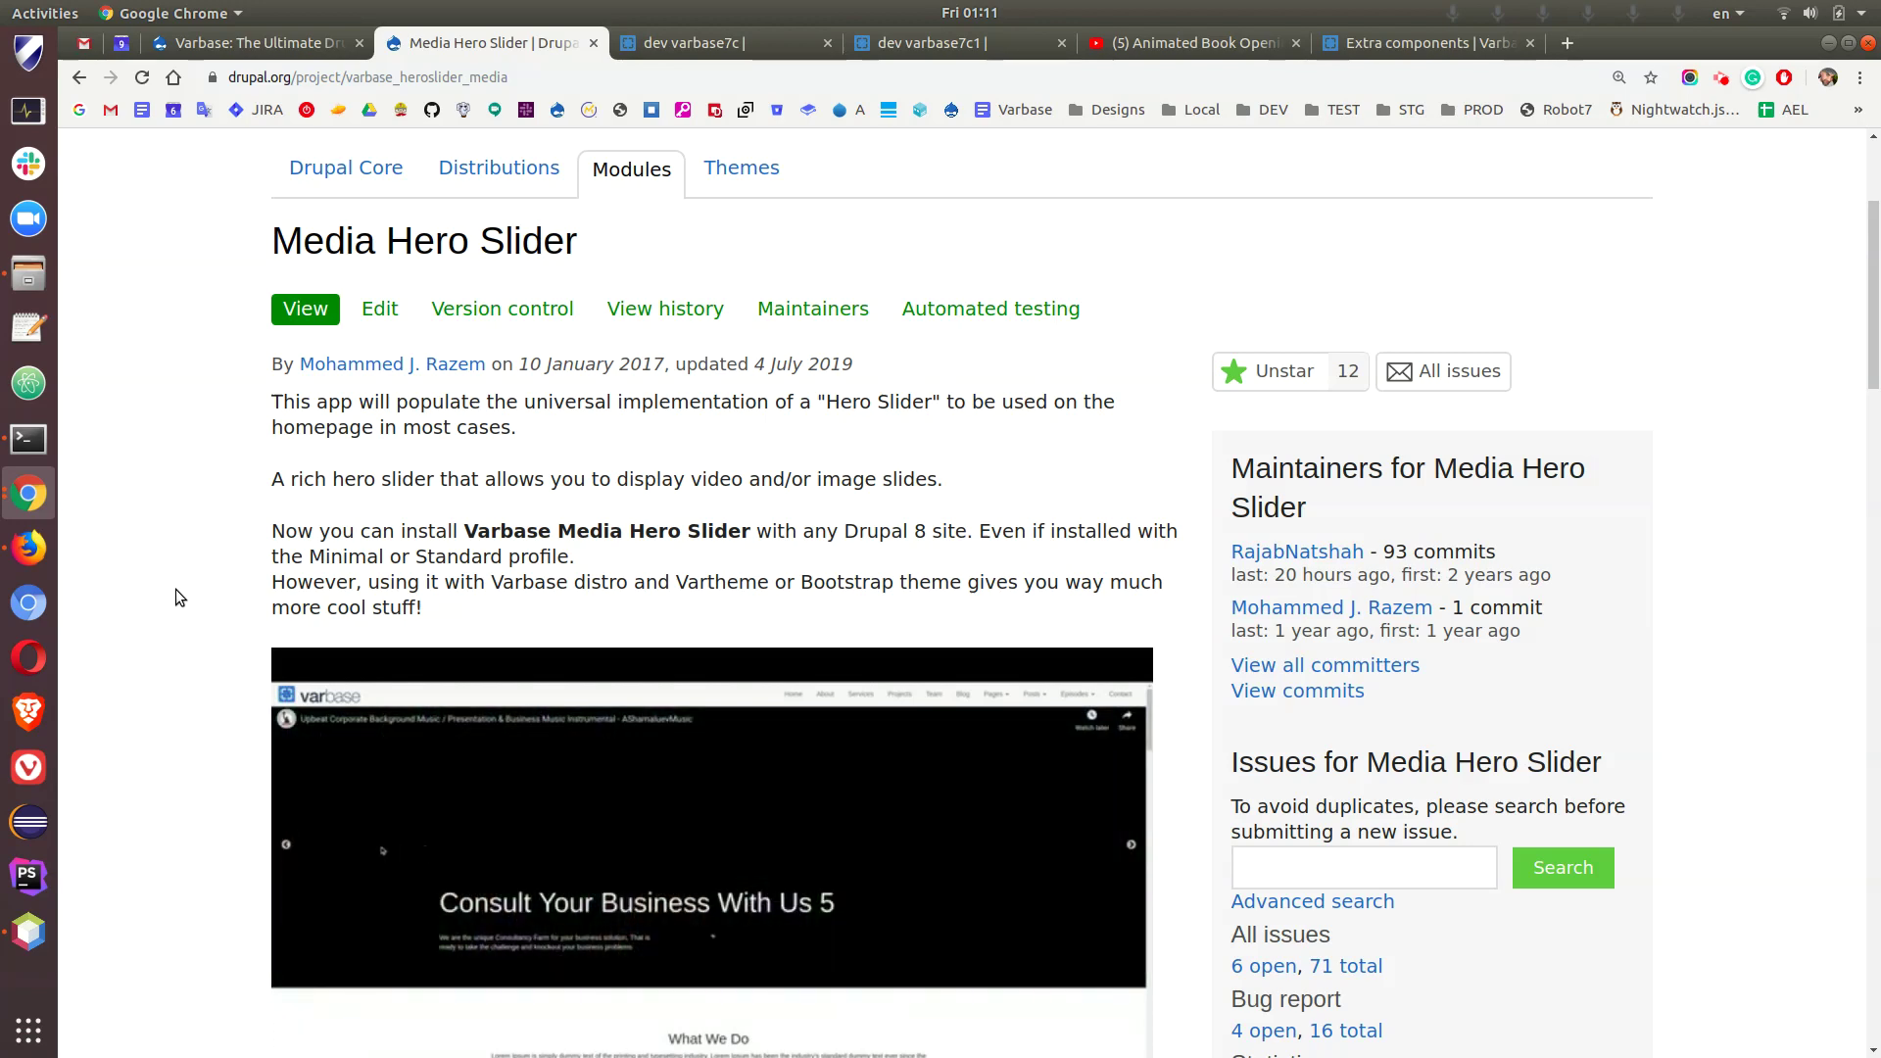
pyautogui.scroll(-2, 179, 594)
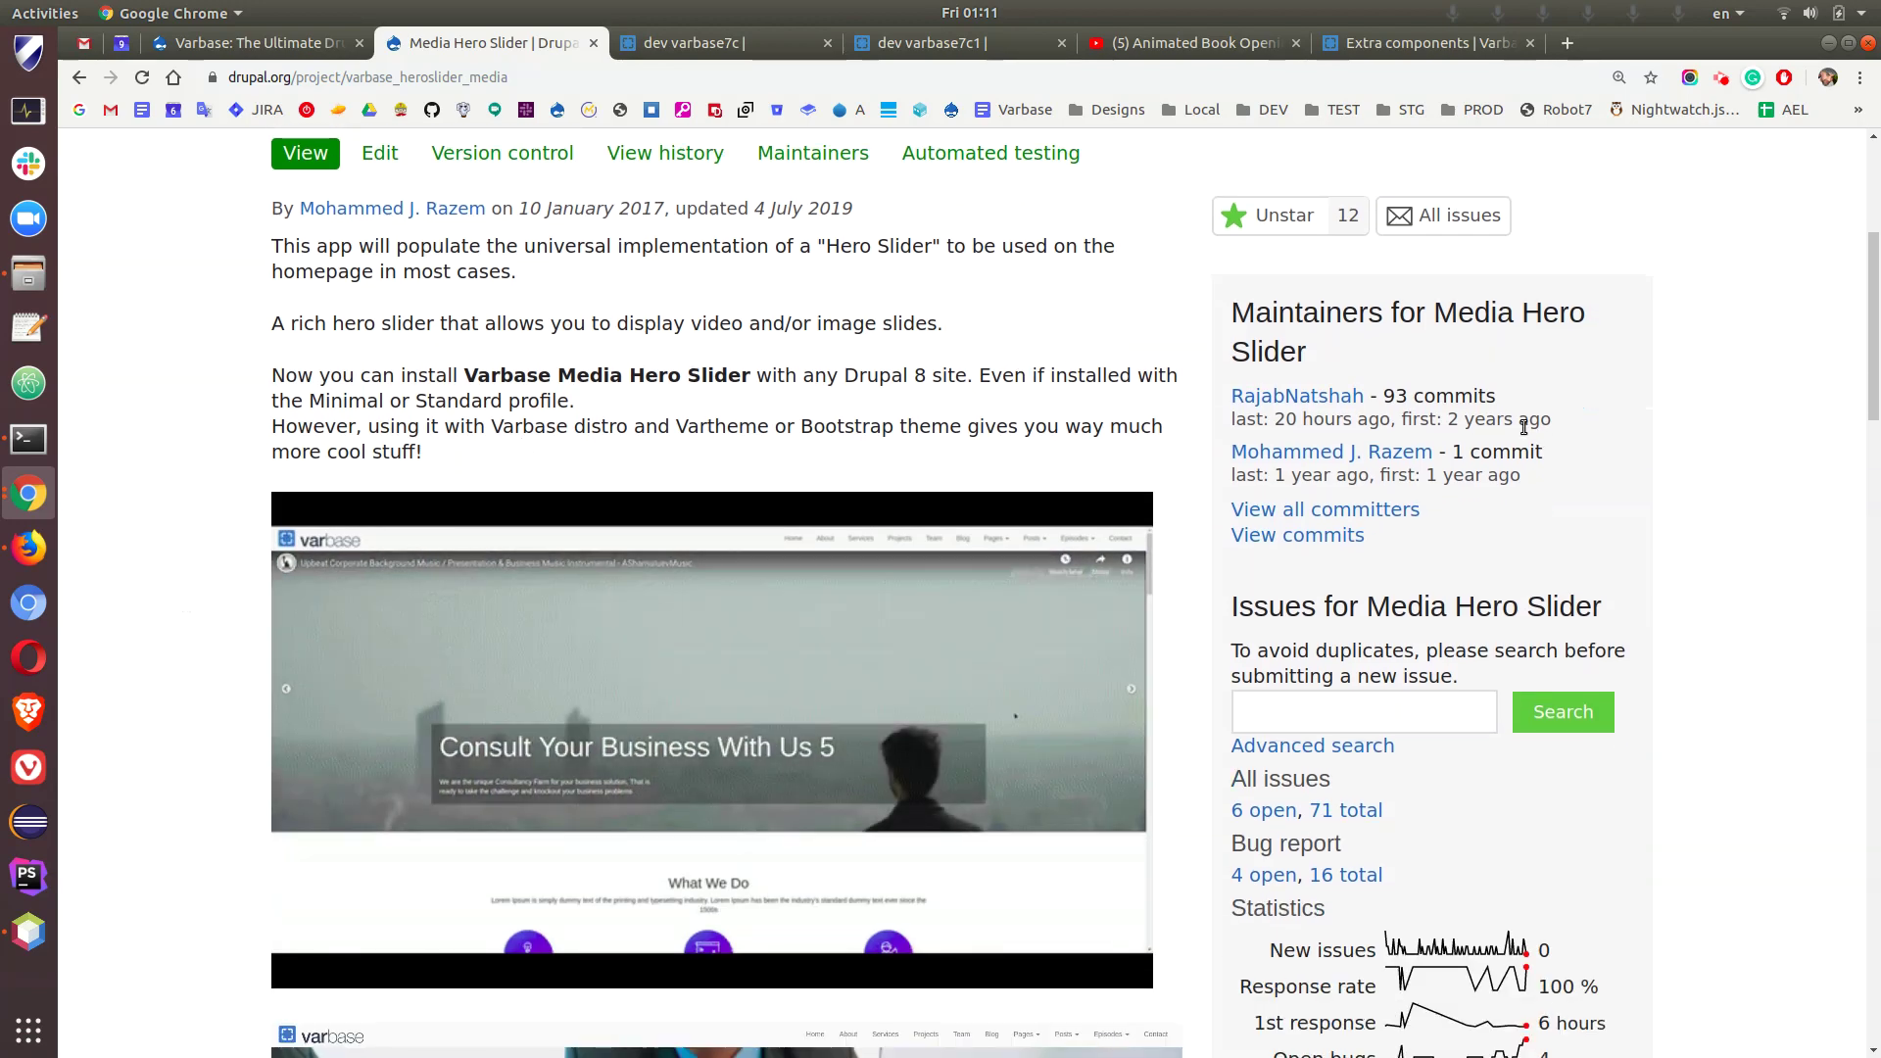
pyautogui.scroll(-1, 953, 386)
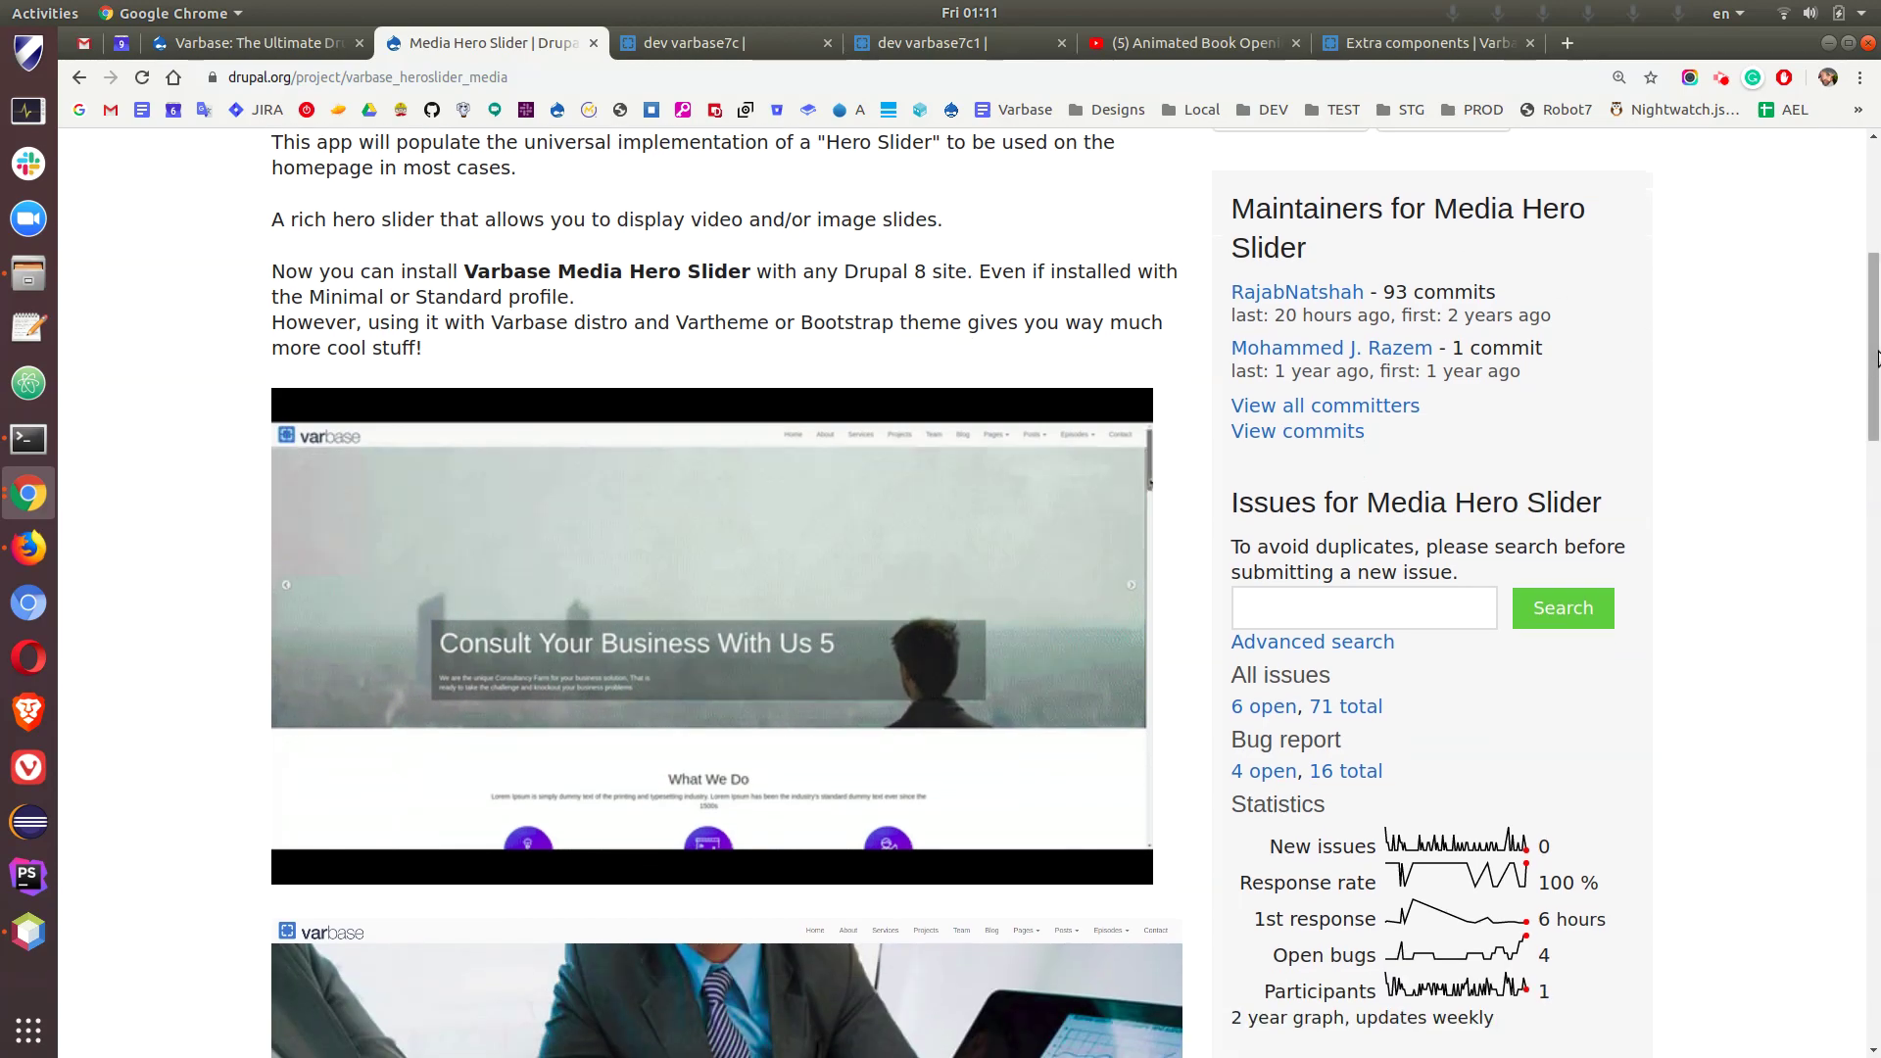
pyautogui.moveTo(1870, 346)
pyautogui.mouseDown()
pyautogui.moveTo(1877, 588)
pyautogui.moveTo(1815, 278)
pyautogui.mouseUp()
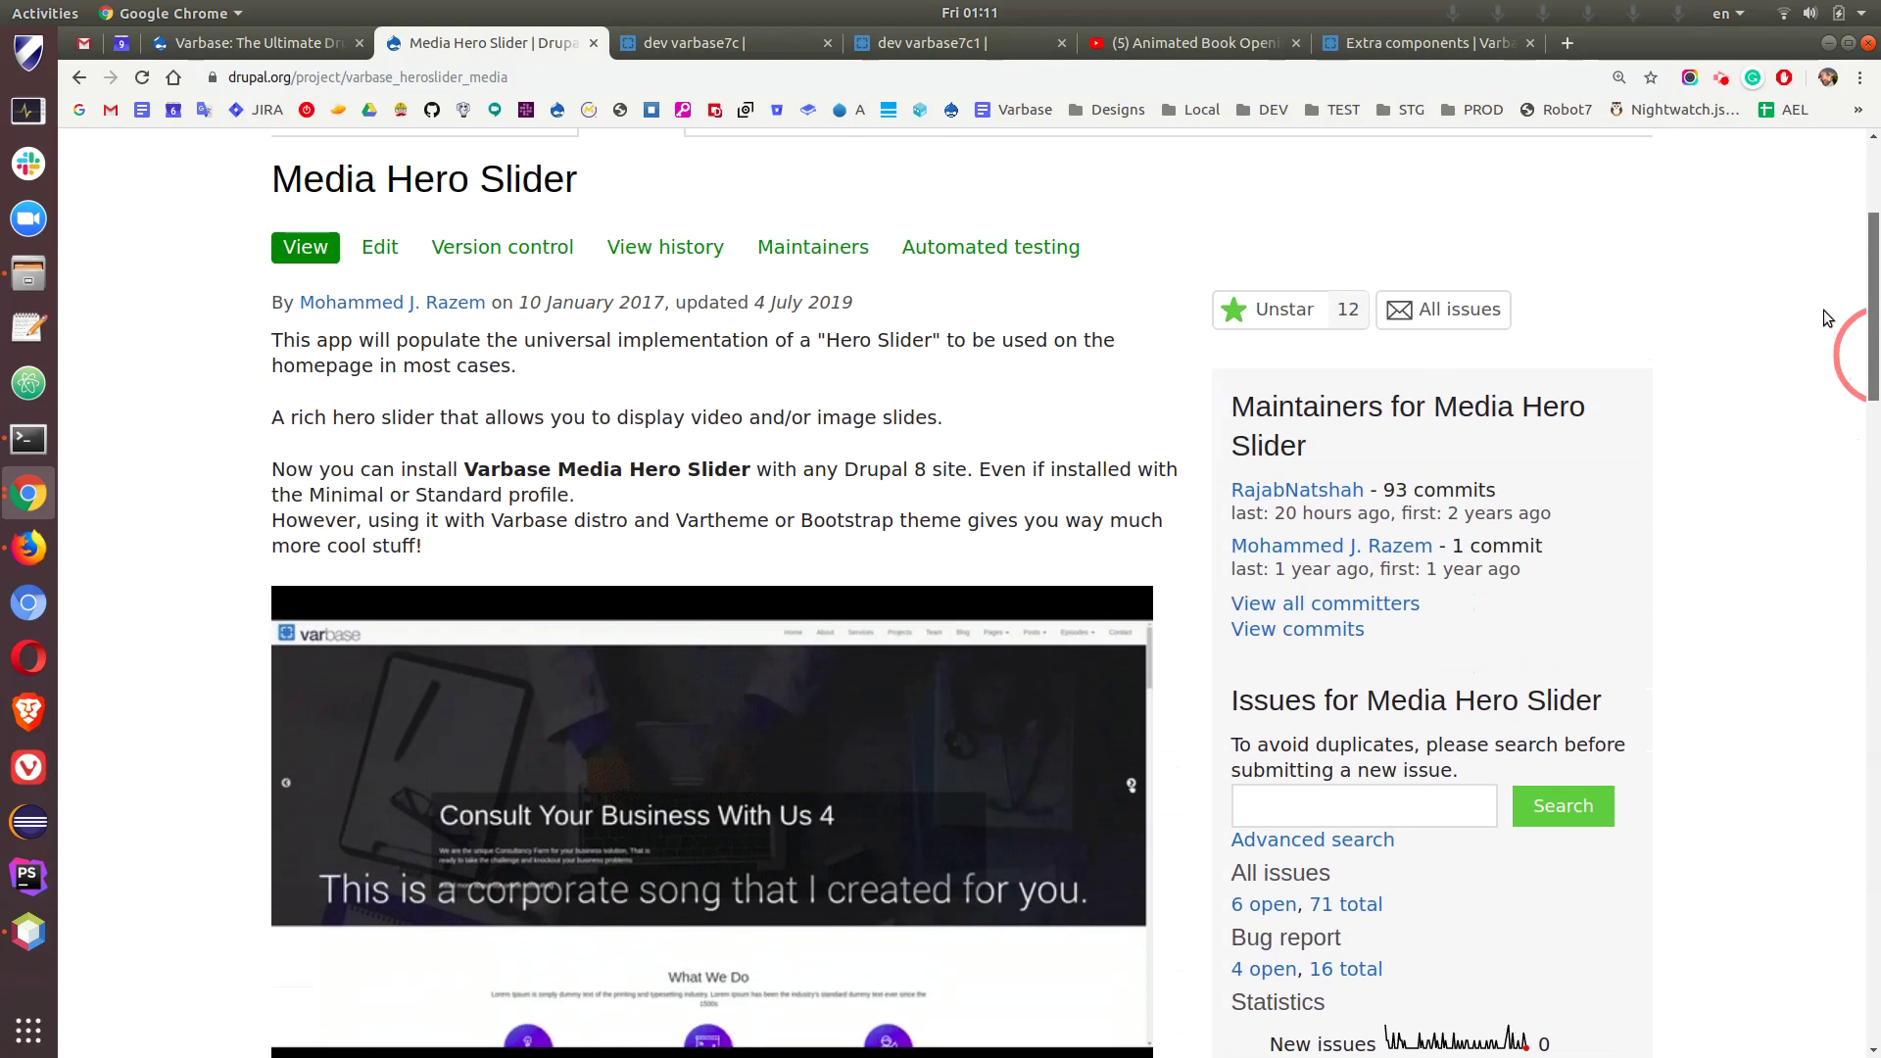